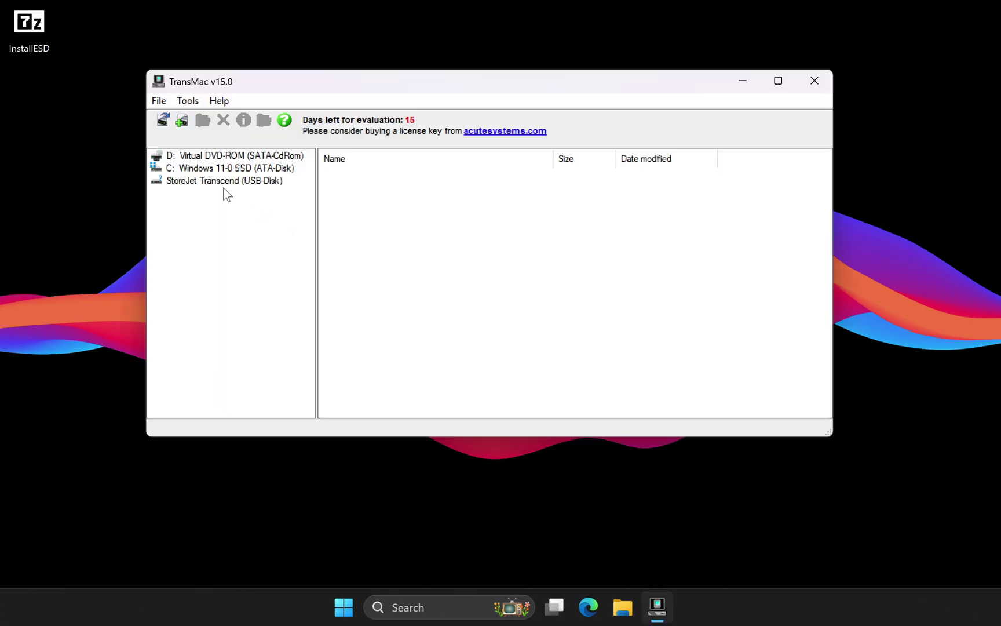
Restore the StoreJet Transcend USB disk with the InstallESD disk image from the desktop and accept overwriting the drive.
right_click(212, 181)
click(255, 227)
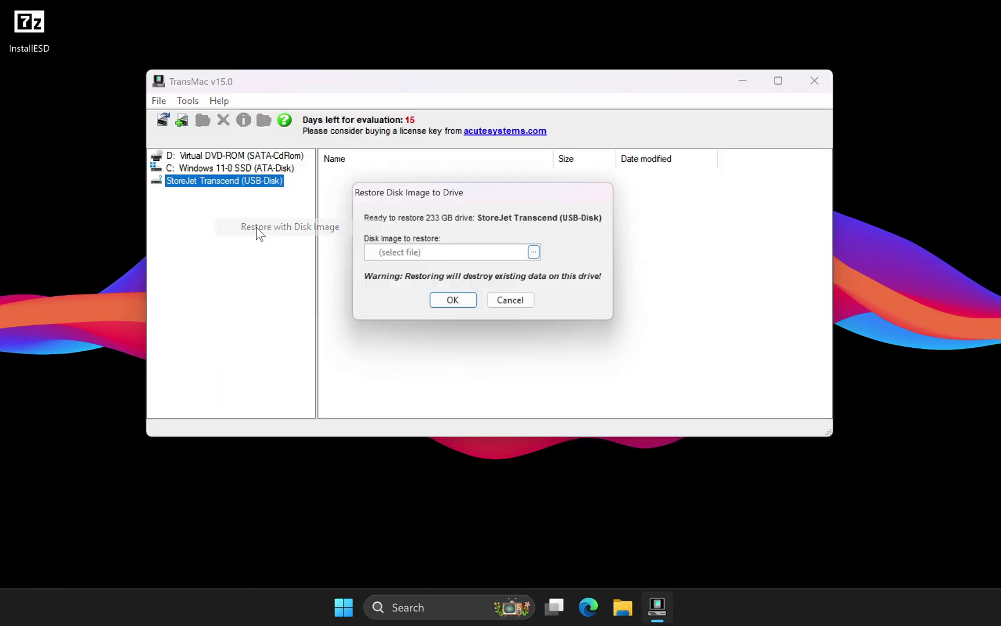
click(544, 256)
click(447, 203)
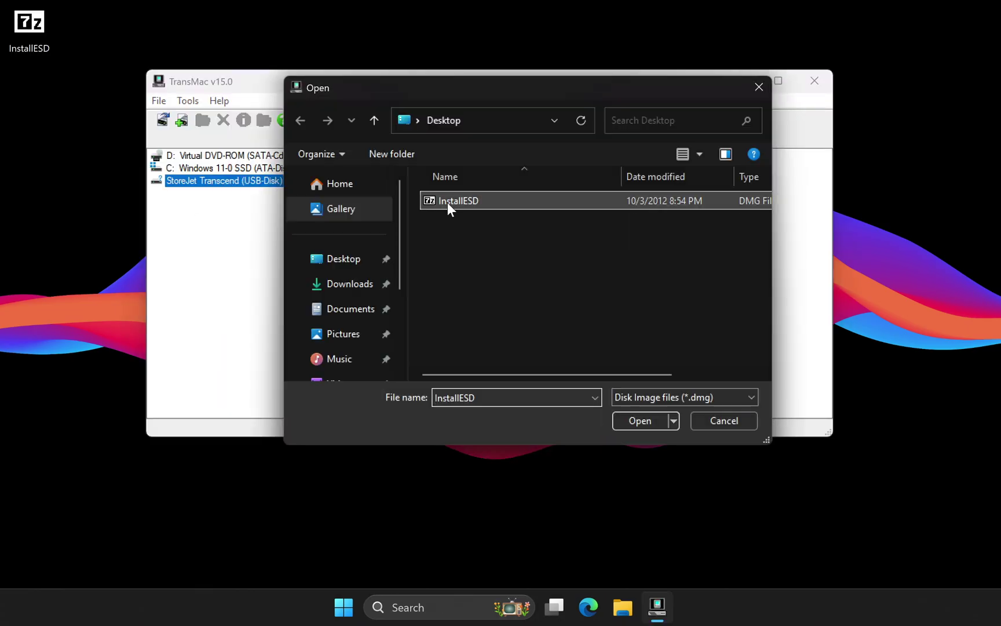
click(648, 416)
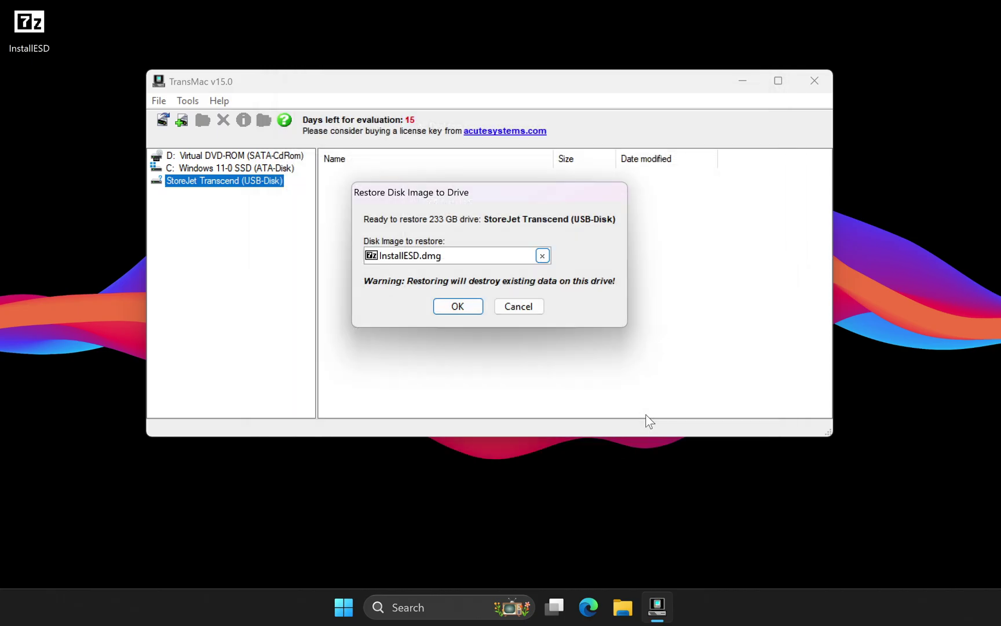
click(469, 309)
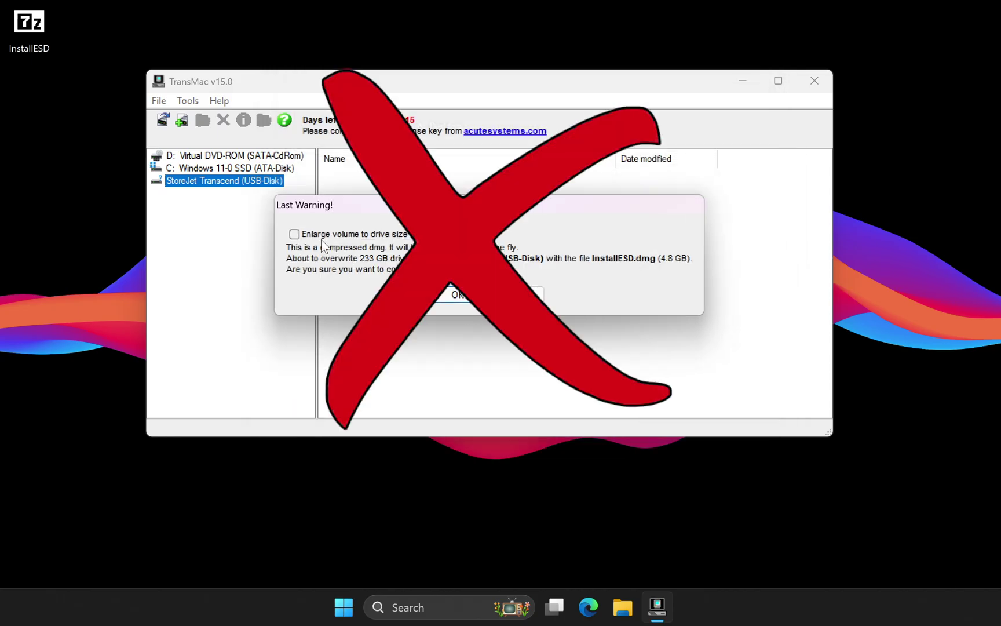
click(459, 295)
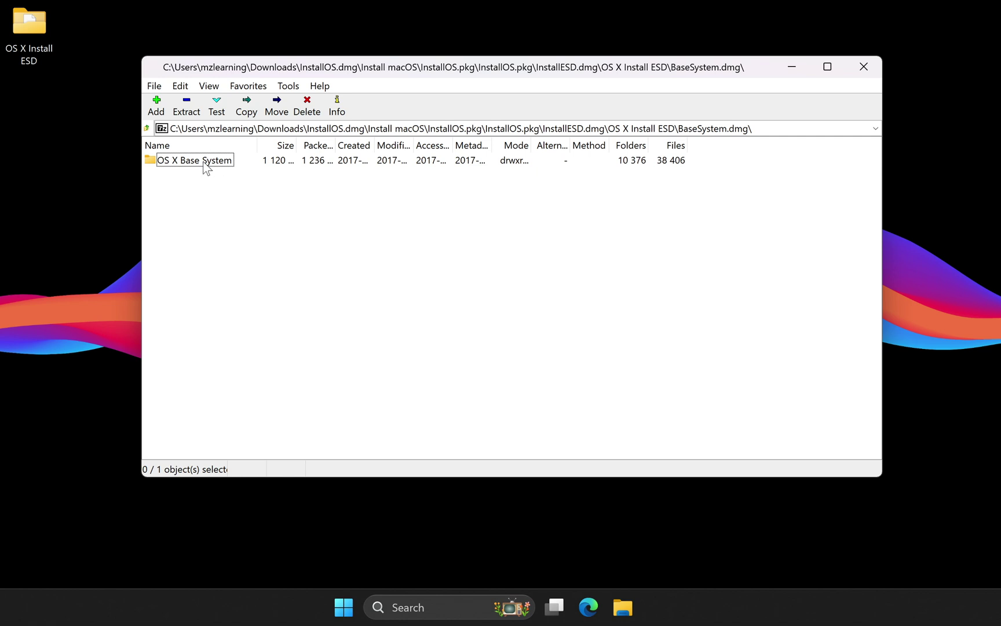
Open the OS X Base System folder inside BaseSystem.dmg in the 7-Zip file manager.
double_click(207, 164)
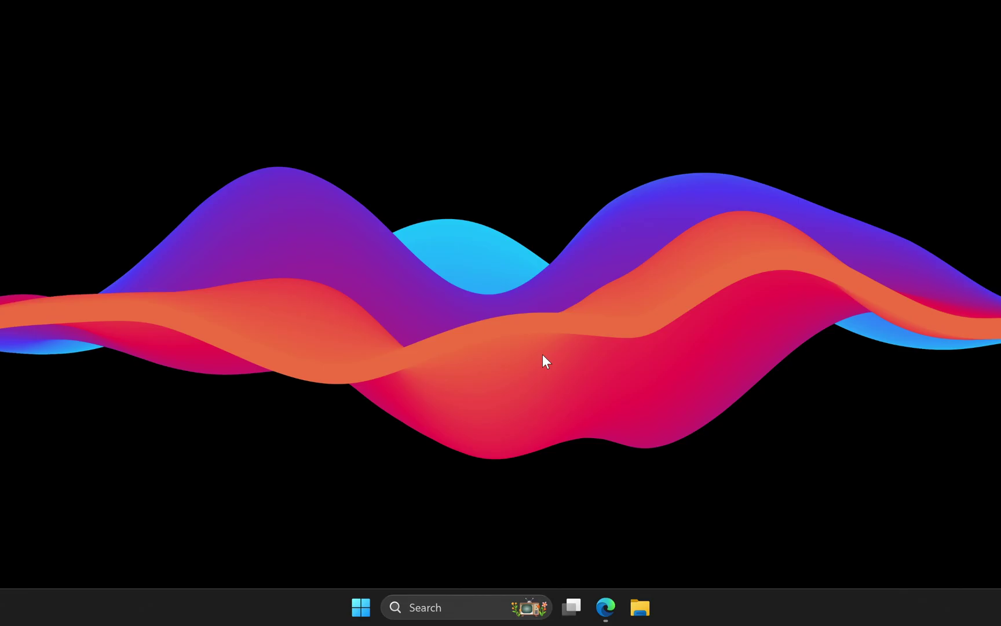
Switch to Microsoft Edge and start the free download of Paragon Partition Manager Community Edition.
click(606, 607)
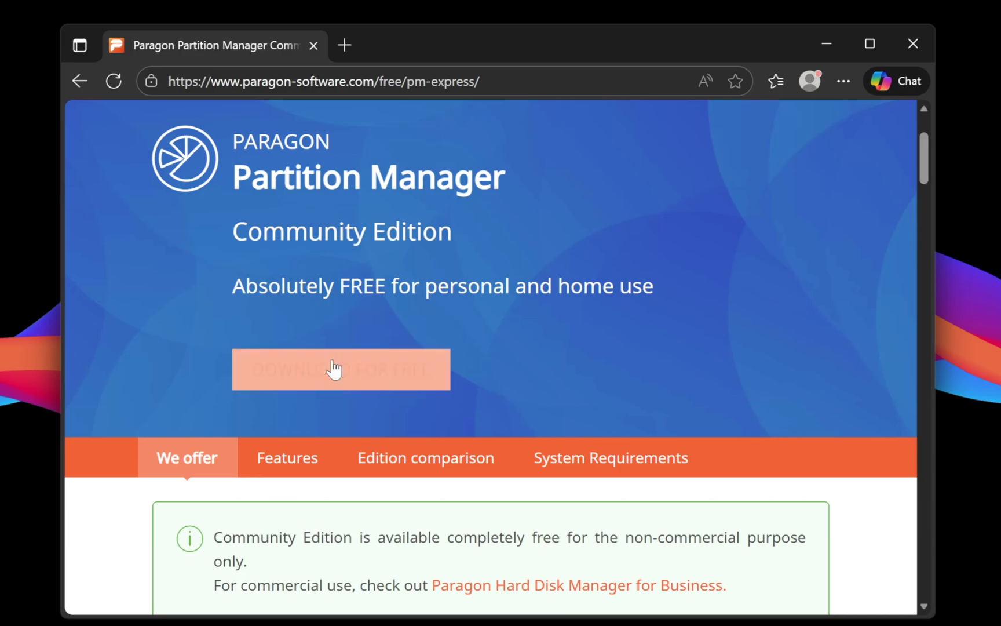
click(344, 380)
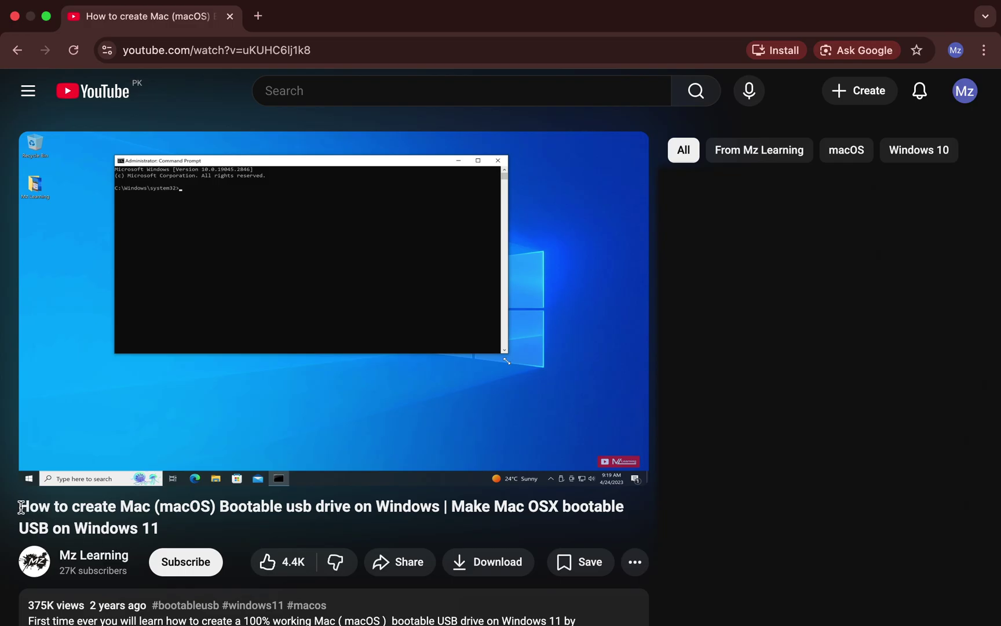
drag(21, 507, 169, 526)
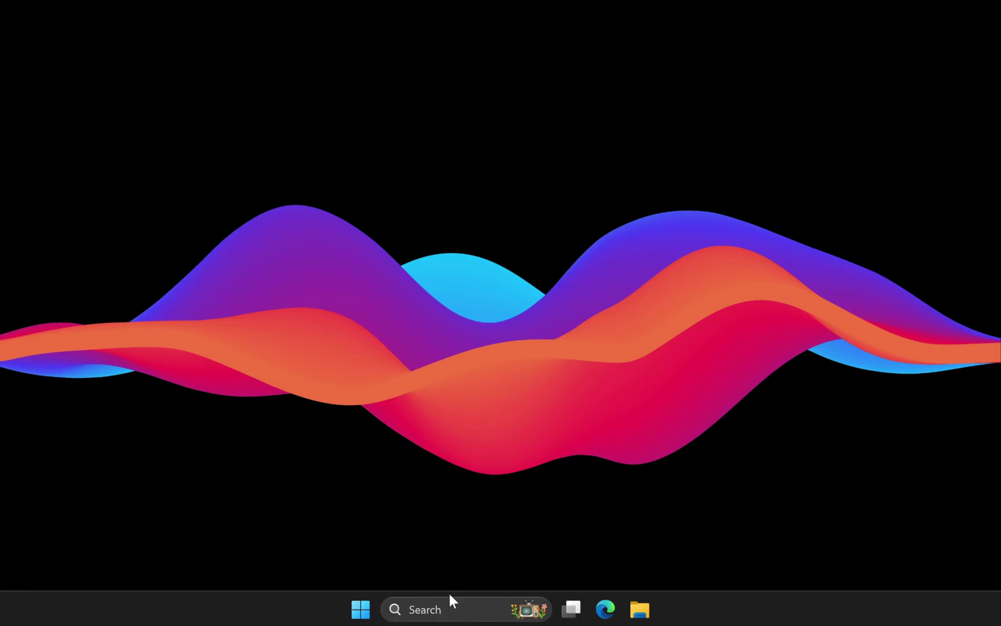
Launch Paragon Partition Manager, allow it to make changes to the device, and move its window higher on the desktop.
click(446, 609)
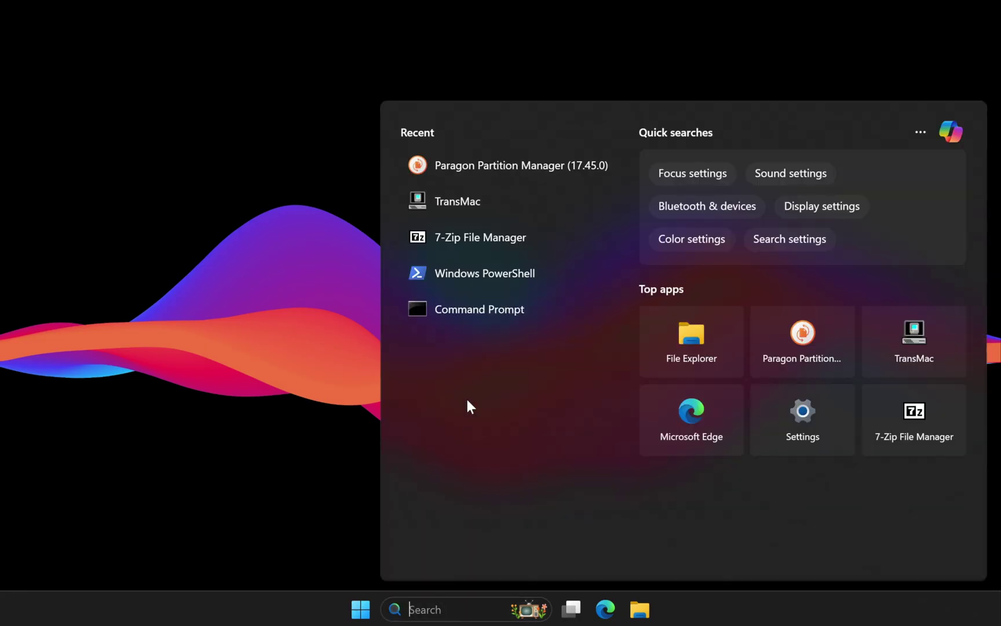
click(491, 168)
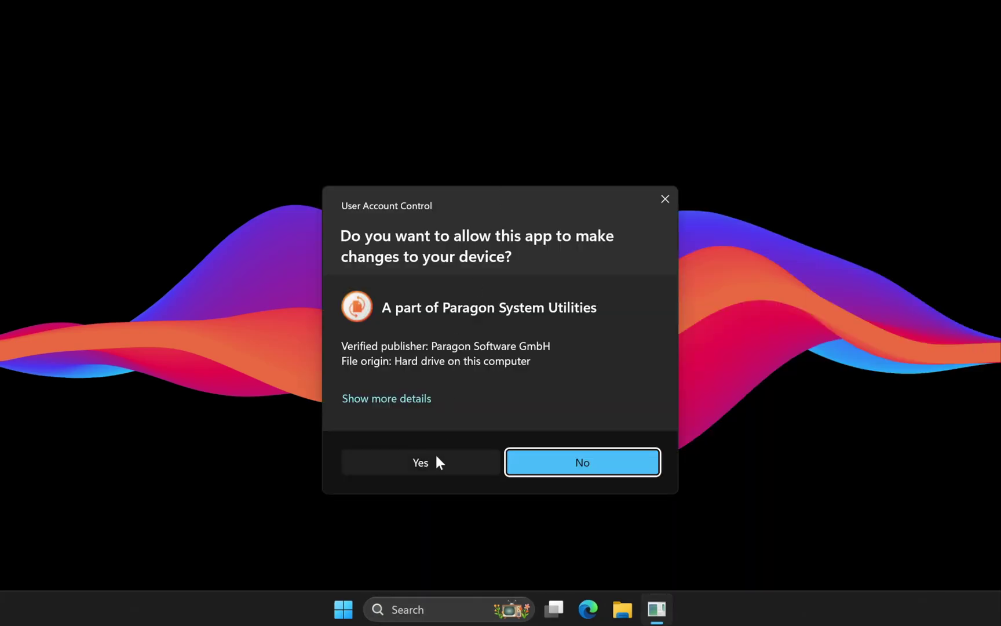
click(438, 462)
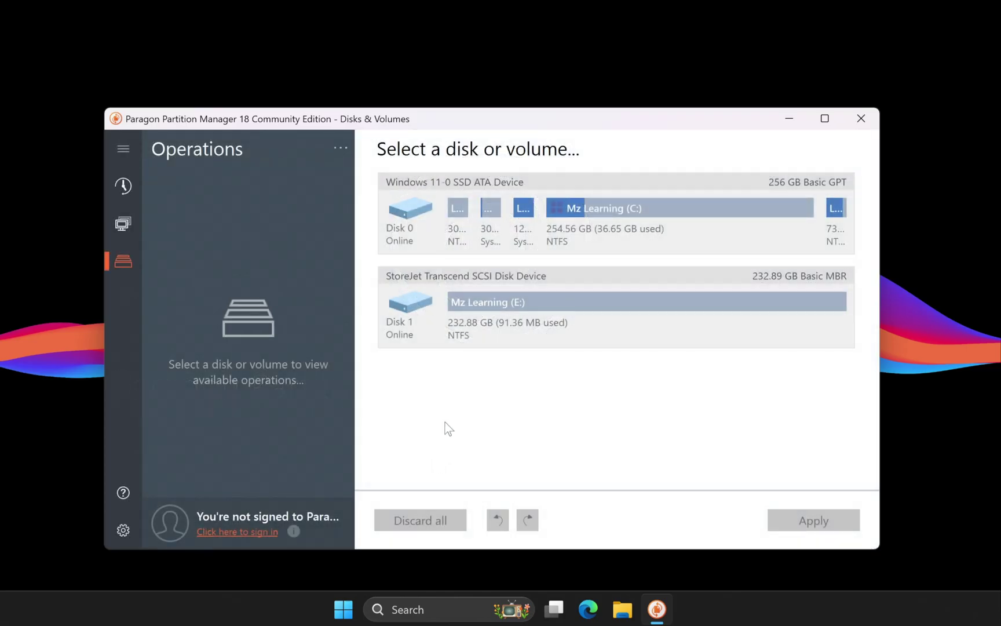
drag(502, 120, 509, 73)
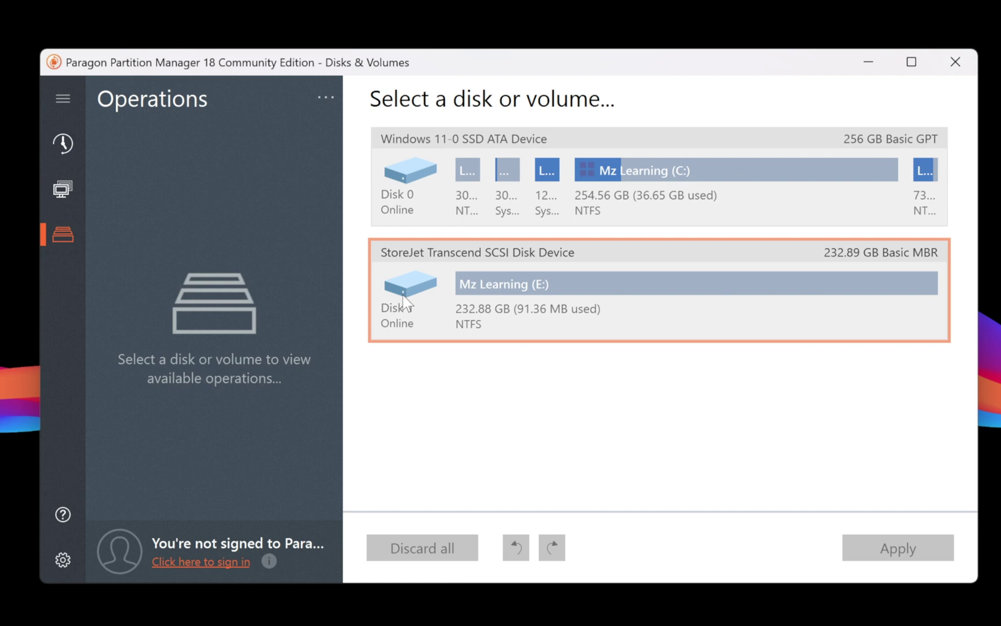
Convert the StoreJet Transcend disk from MBR to GPT immediately and close the conversion report.
click(922, 255)
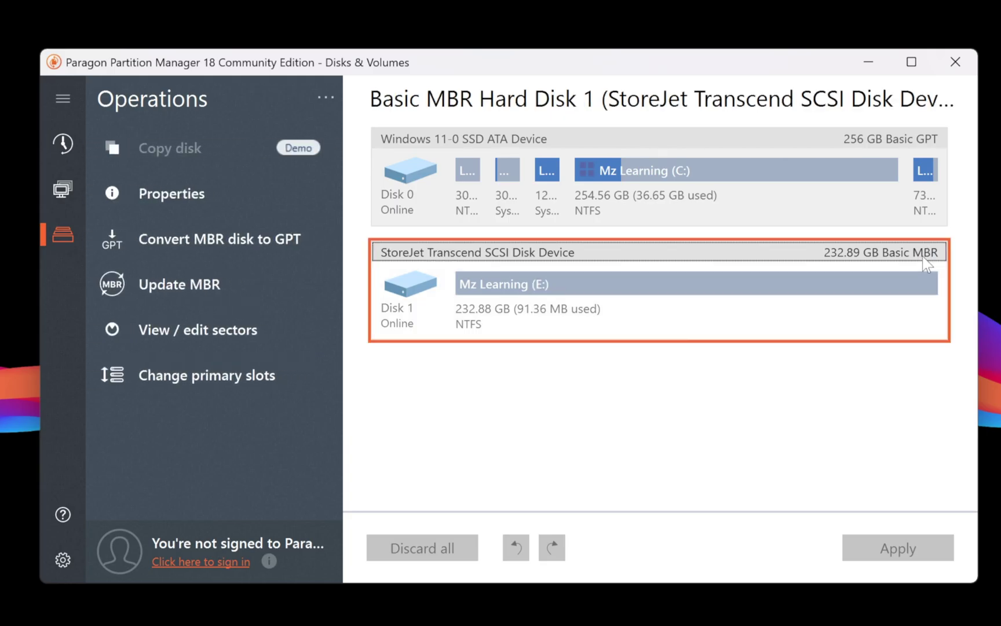
click(235, 247)
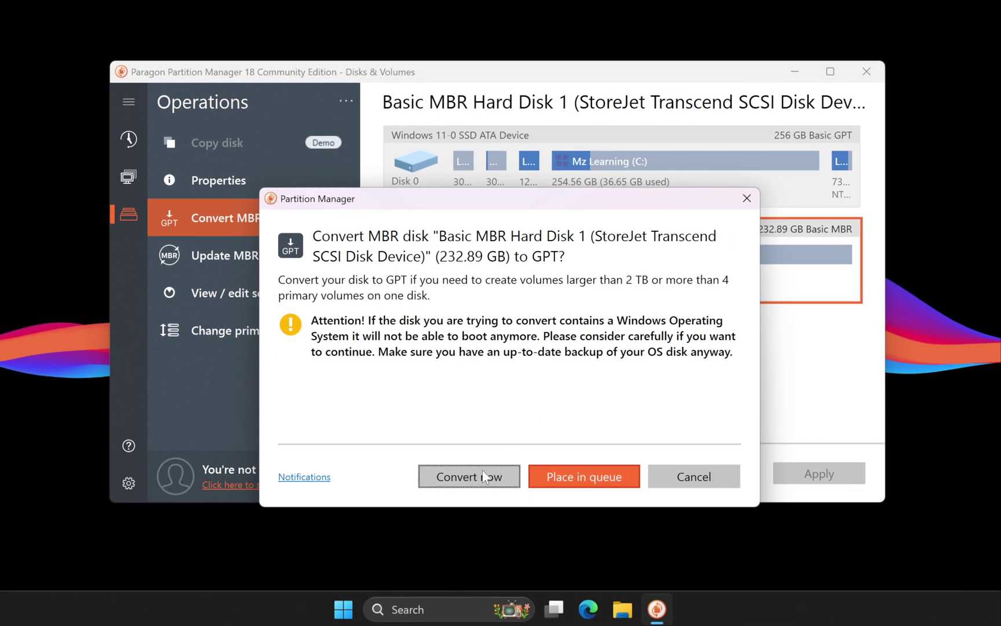
click(484, 476)
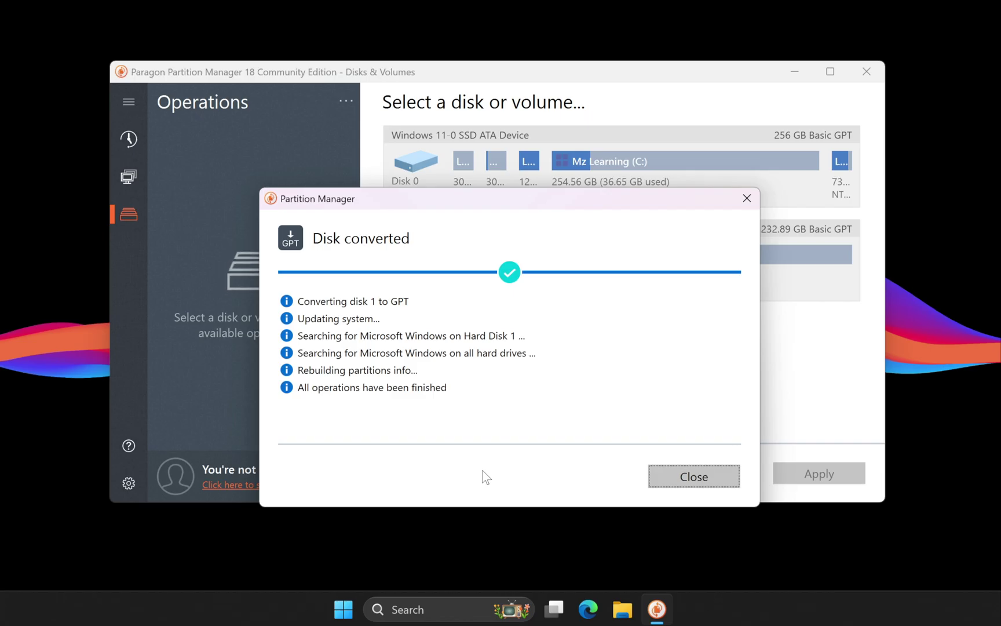
click(694, 477)
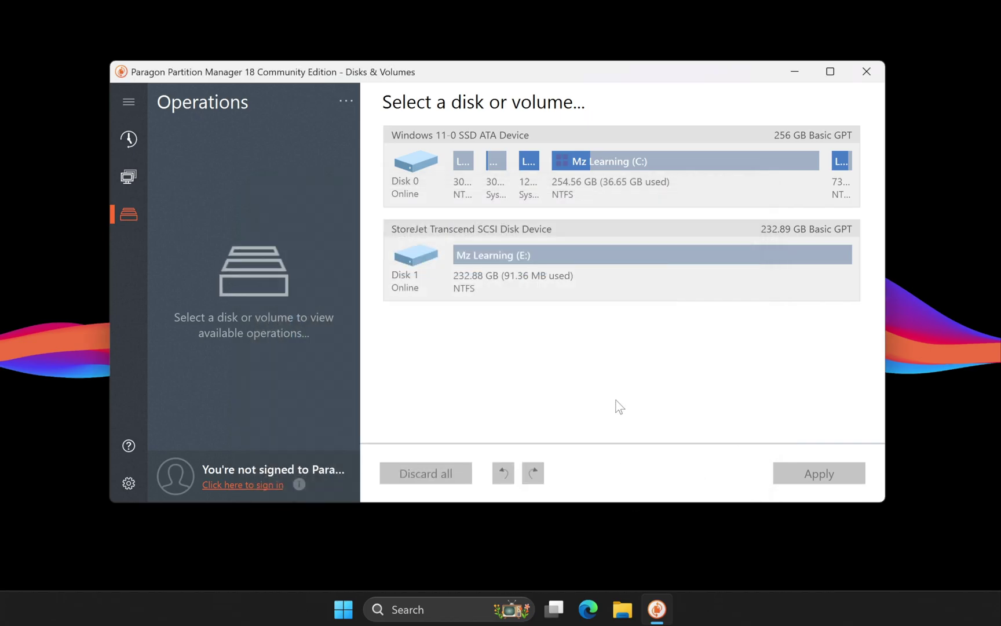
Format the StoreJet Transcend disk's Mz Learning (E:) volume immediately as Apple HFS, and exit Paragon Partition Manager.
click(462, 288)
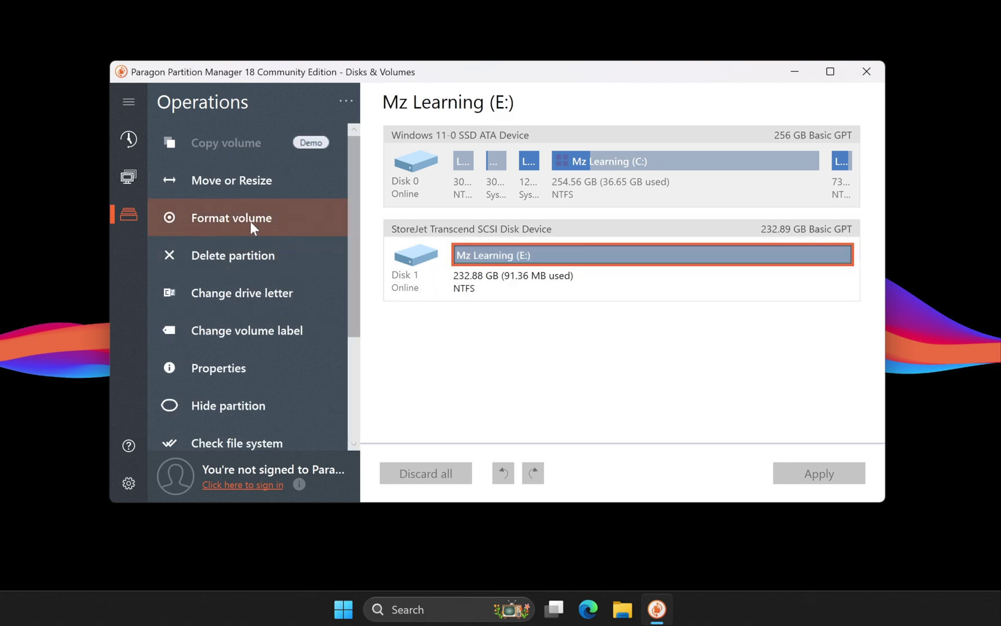
click(247, 221)
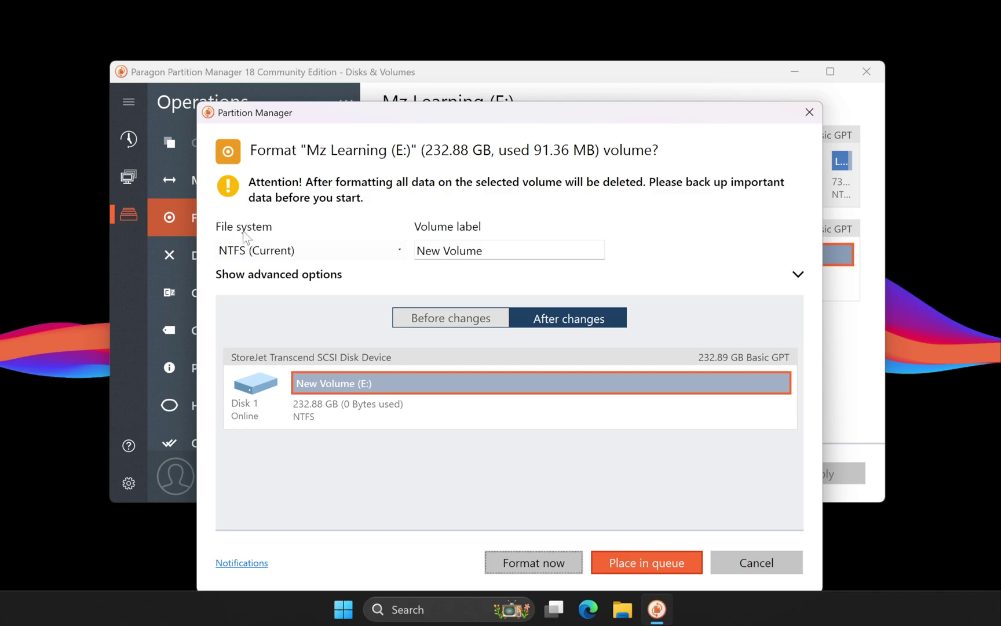
click(286, 250)
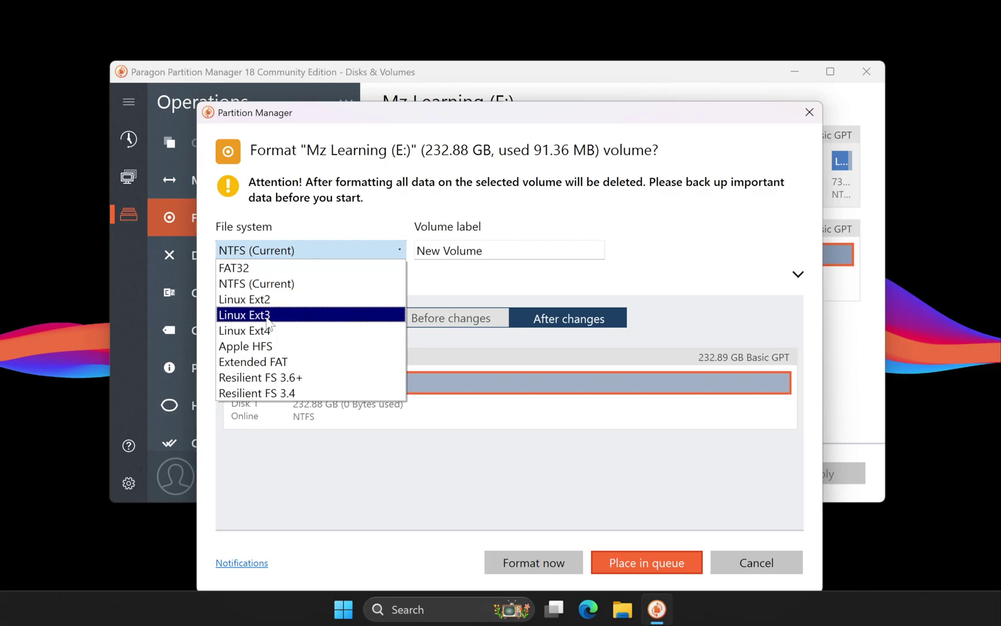
click(265, 346)
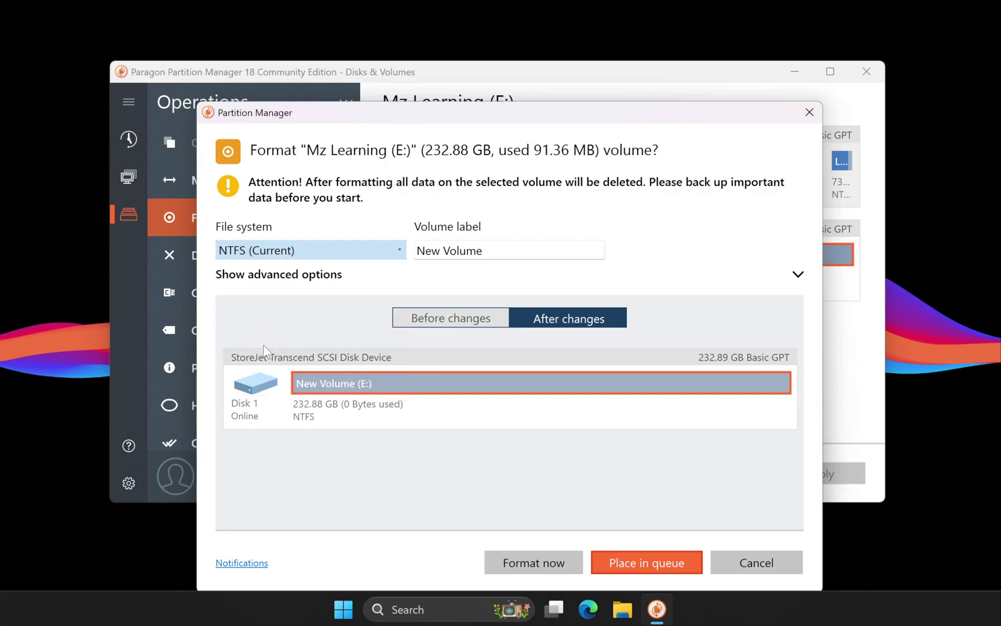
click(525, 565)
click(223, 251)
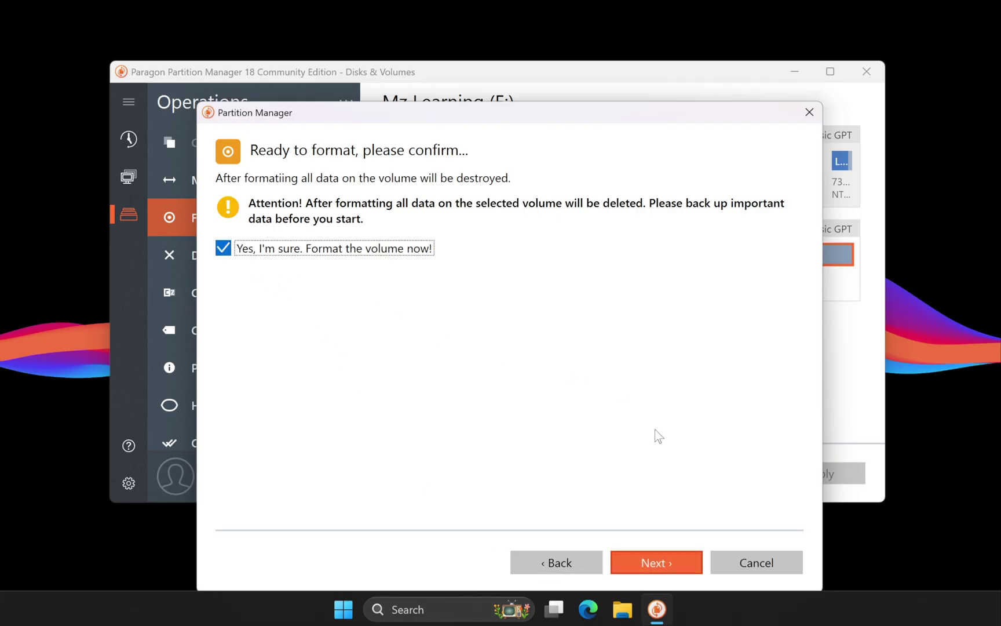
click(660, 560)
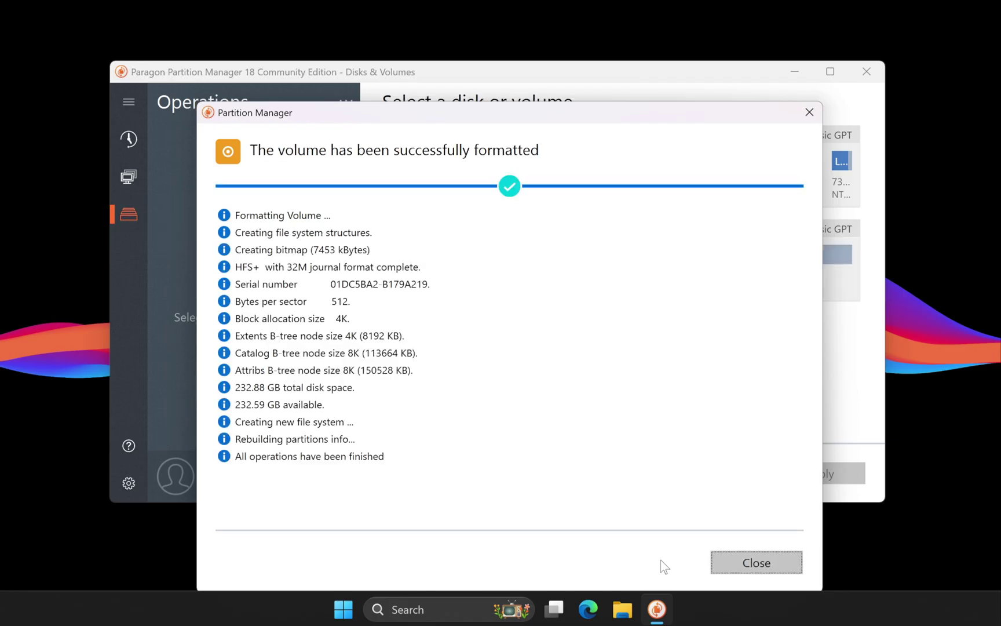
click(754, 565)
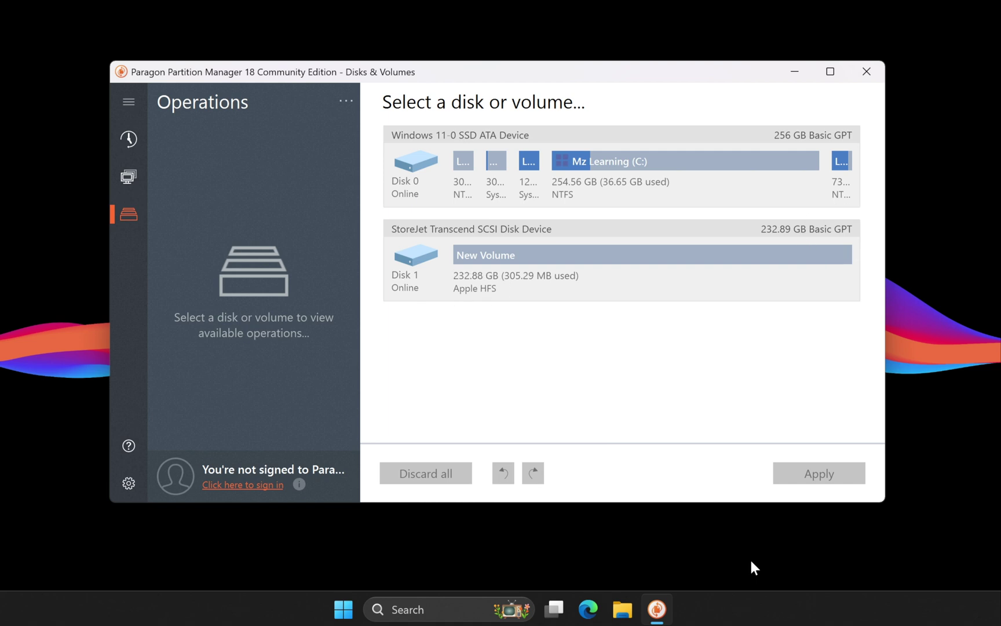
click(866, 72)
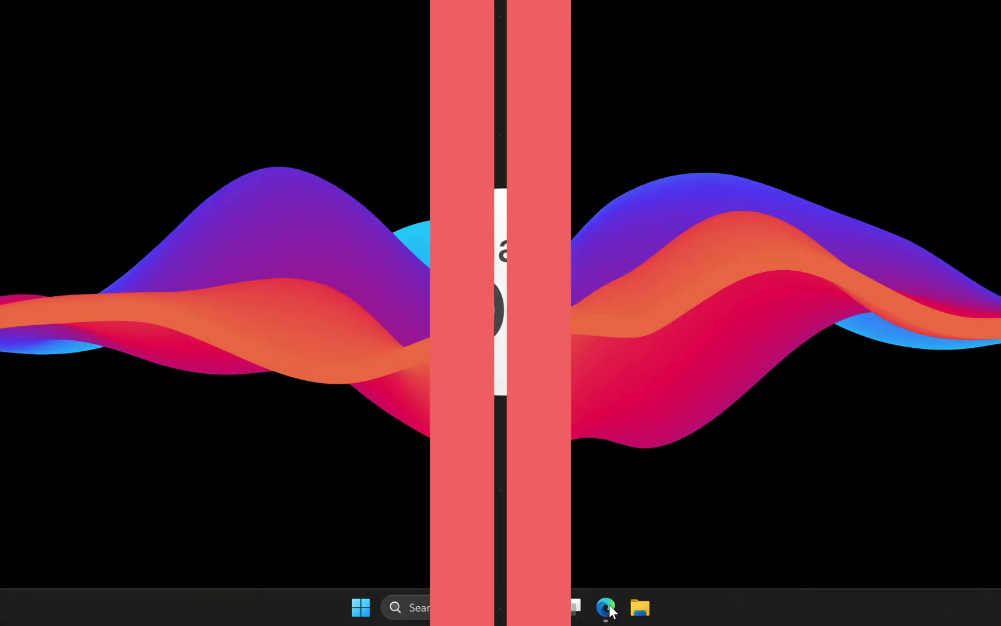
Switch to Microsoft Edge and download the Lion 10.7 disk image from Apple's macOS download page.
click(607, 609)
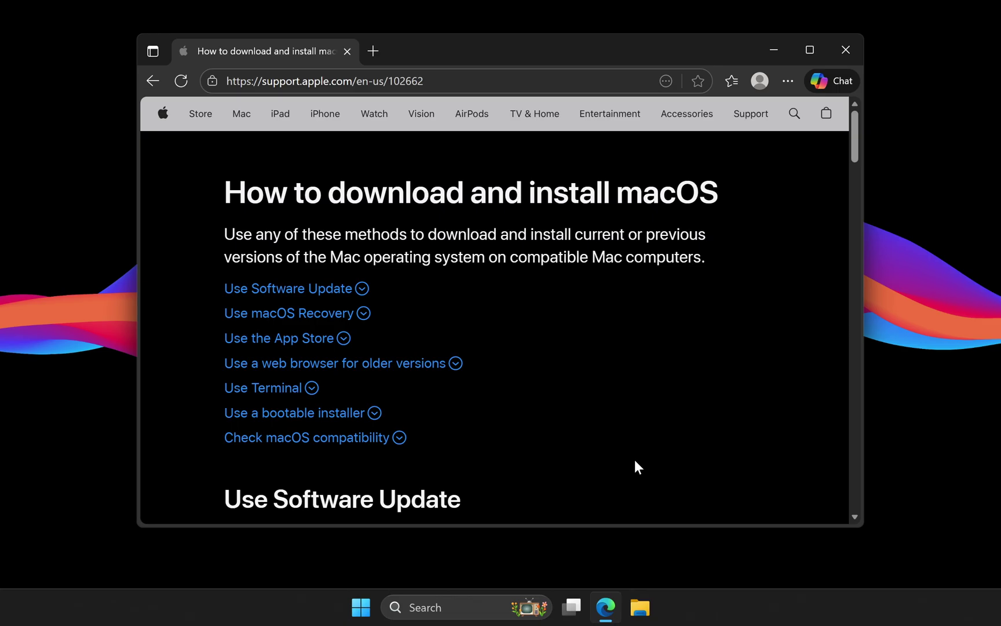
scroll(636, 461, down, 10)
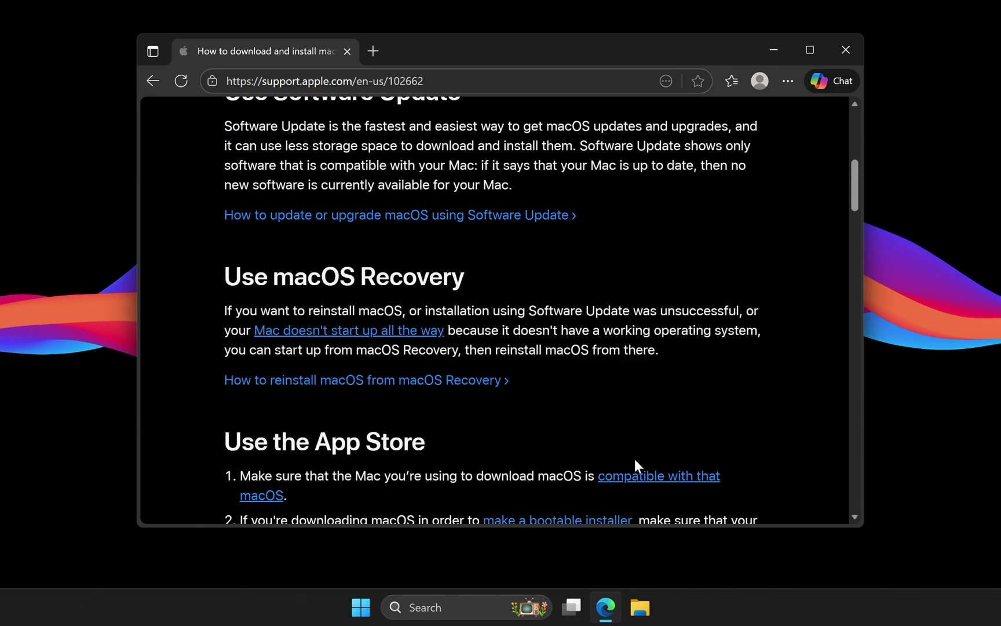
scroll(635, 461, down, 3)
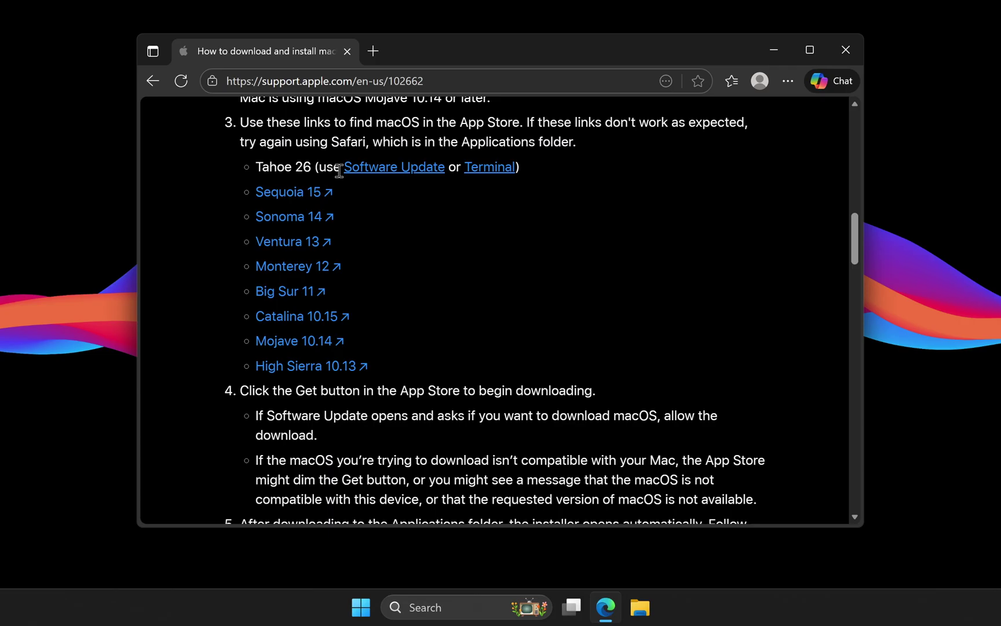
scroll(339, 169, down, 10)
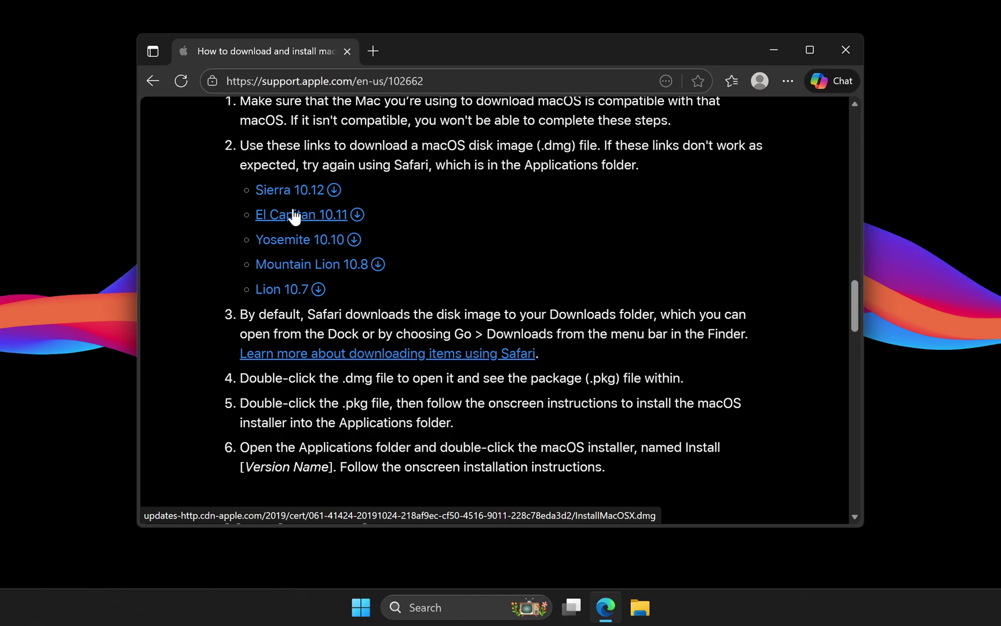
scroll(294, 216, up, 12)
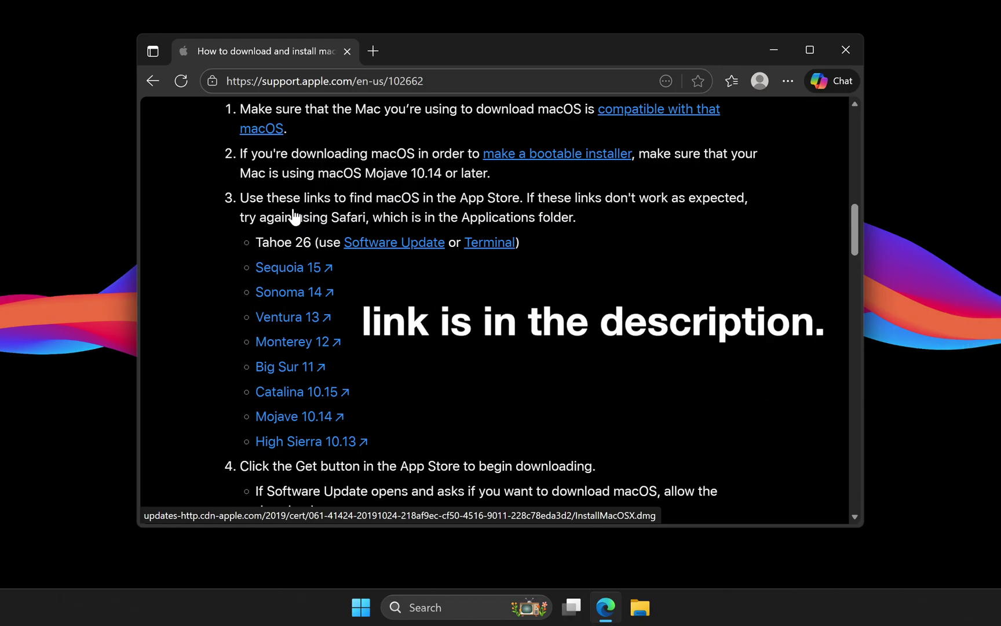
scroll(294, 216, down, 7)
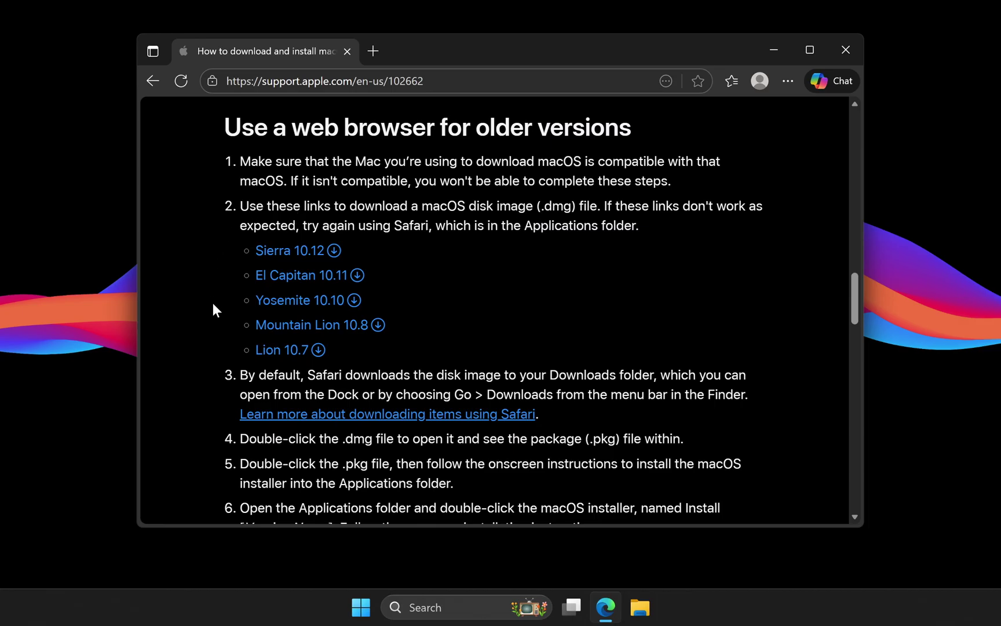
click(282, 351)
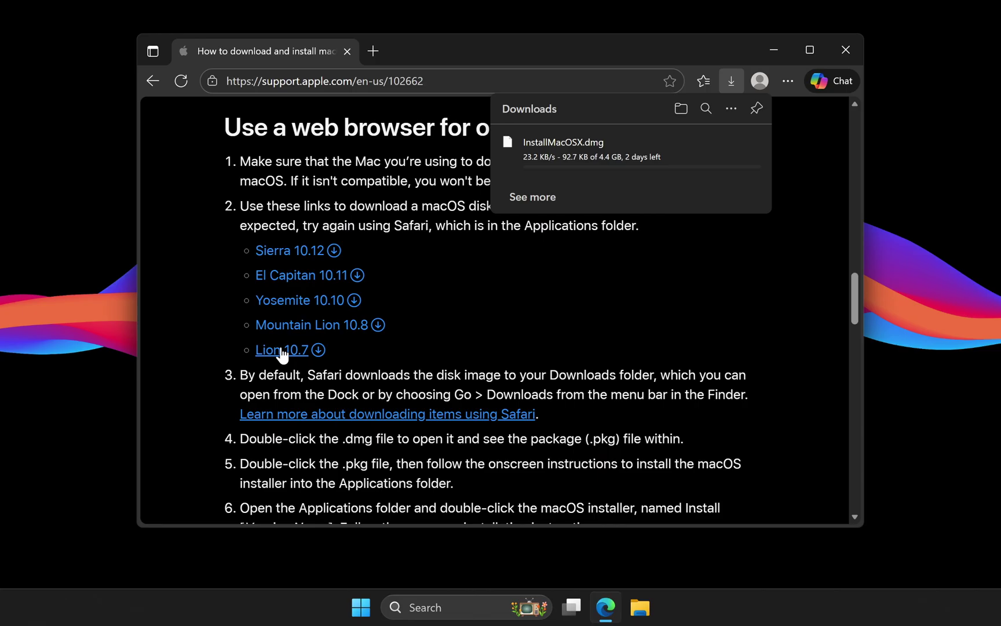
Download the Sierra 10.12 disk image from the list of older macOS versions.
click(288, 259)
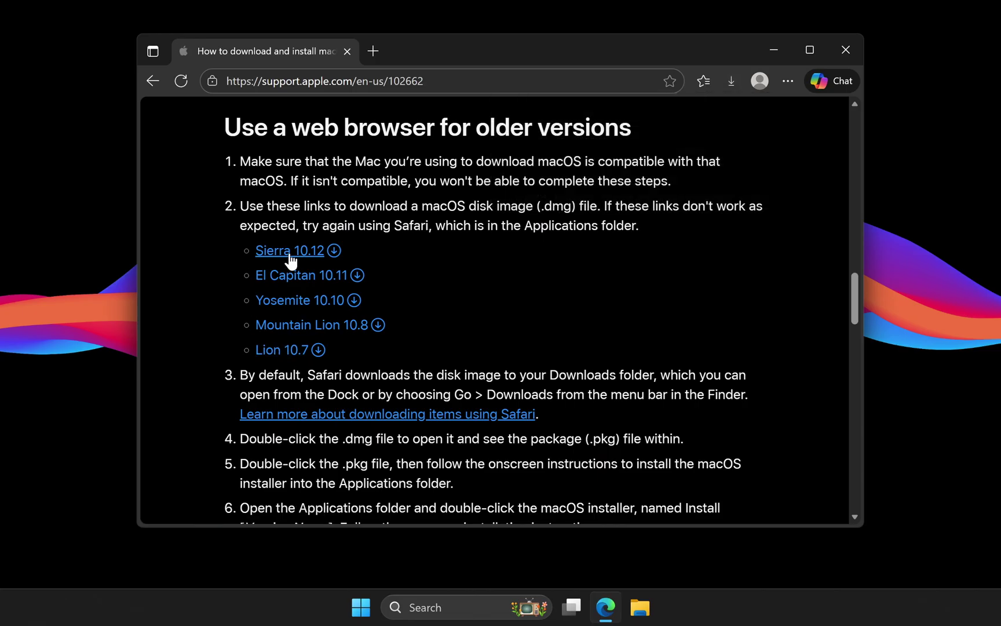
click(705, 142)
click(625, 189)
click(684, 311)
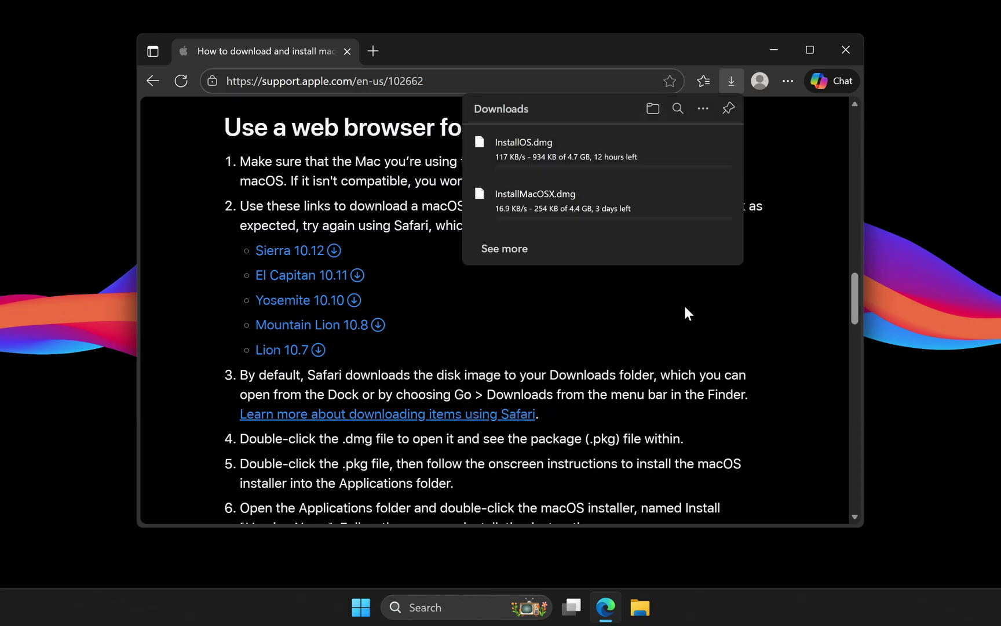
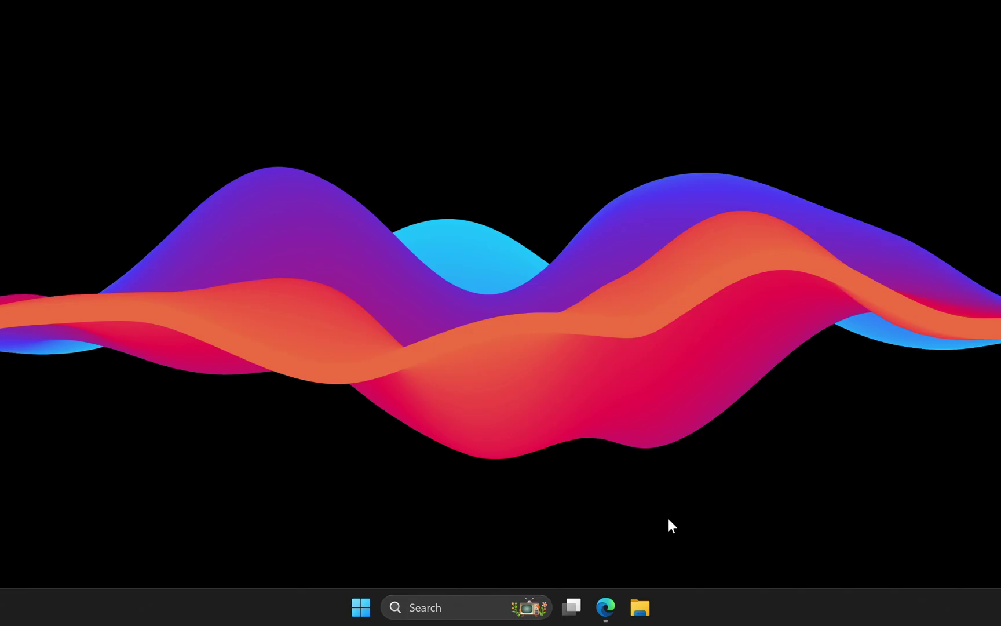
View the downloaded disk images in the Downloads folder, and download 7-Zip 25.01 for 64-bit x64 Windows from 7-zip.org in Microsoft Edge.
click(640, 606)
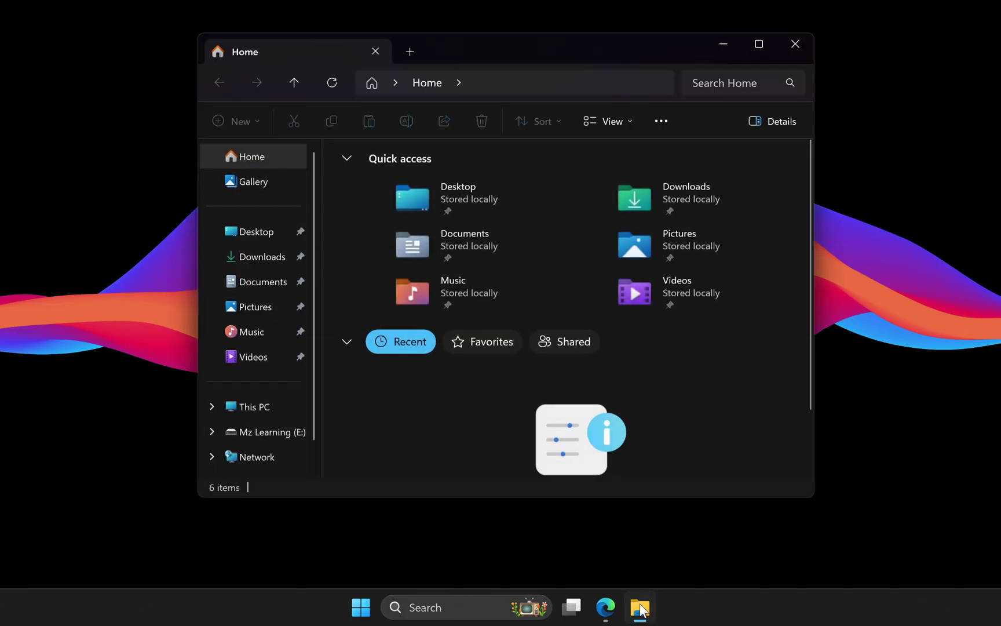
click(261, 261)
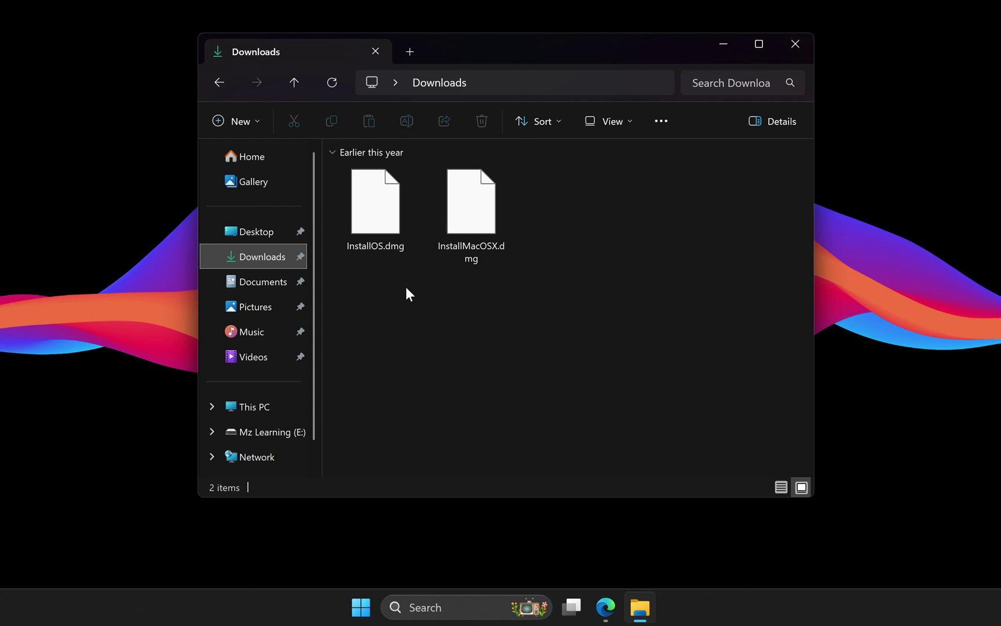
key(alt+Tab)
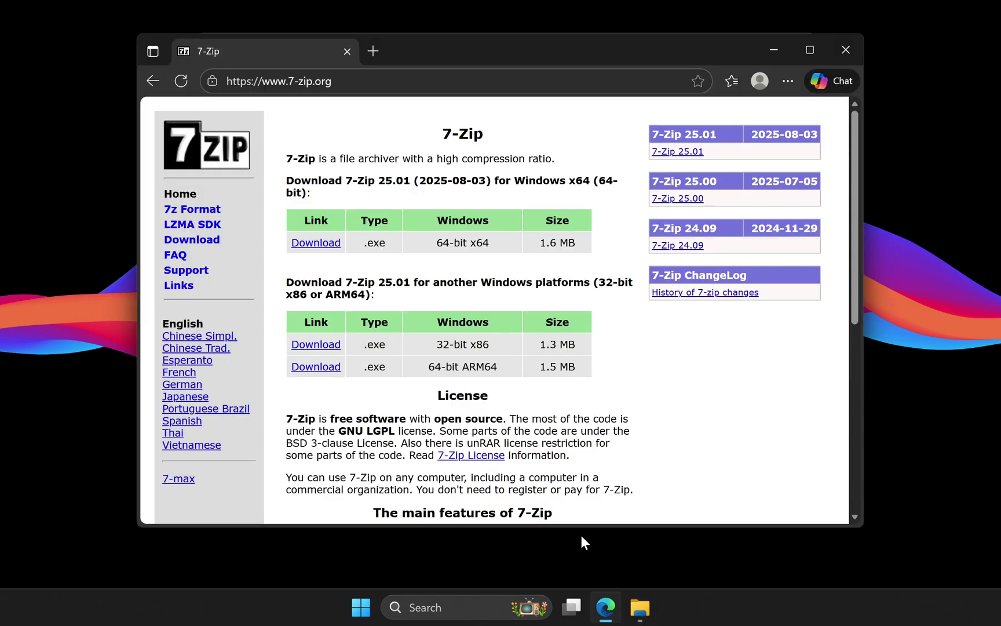
click(317, 245)
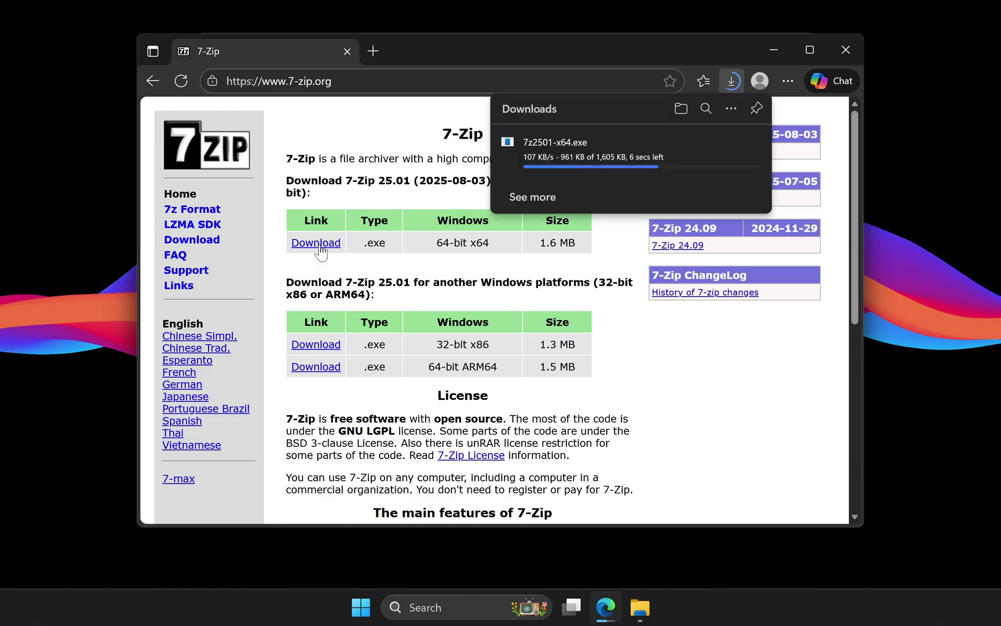
Switch to File Explorer, open the InstallMacOSX disk image from Downloads with 7-Zip File Manager, and close the Downloads window.
key(alt+Tab)
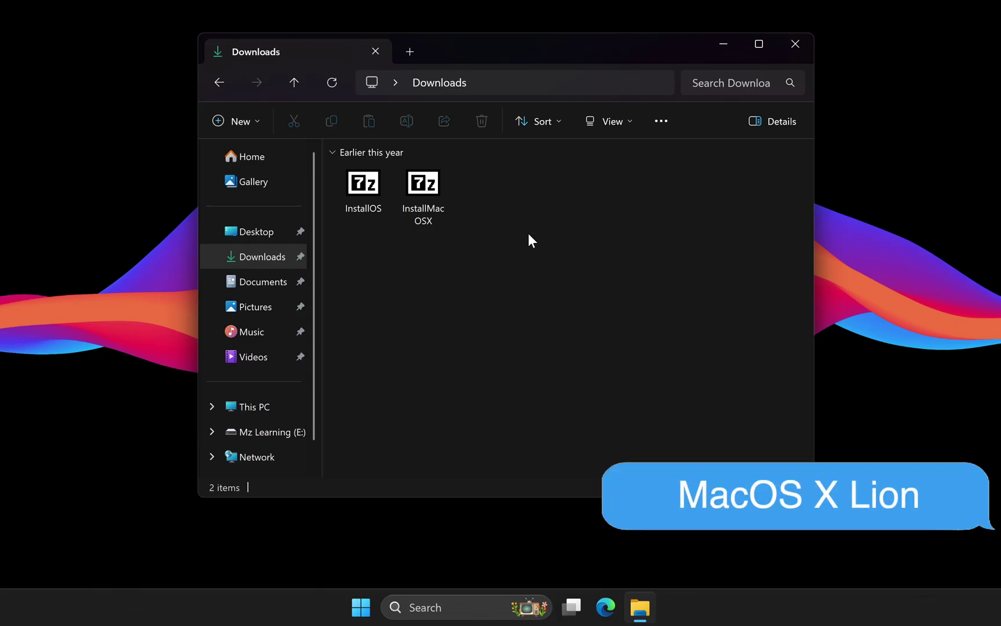
right_click(424, 186)
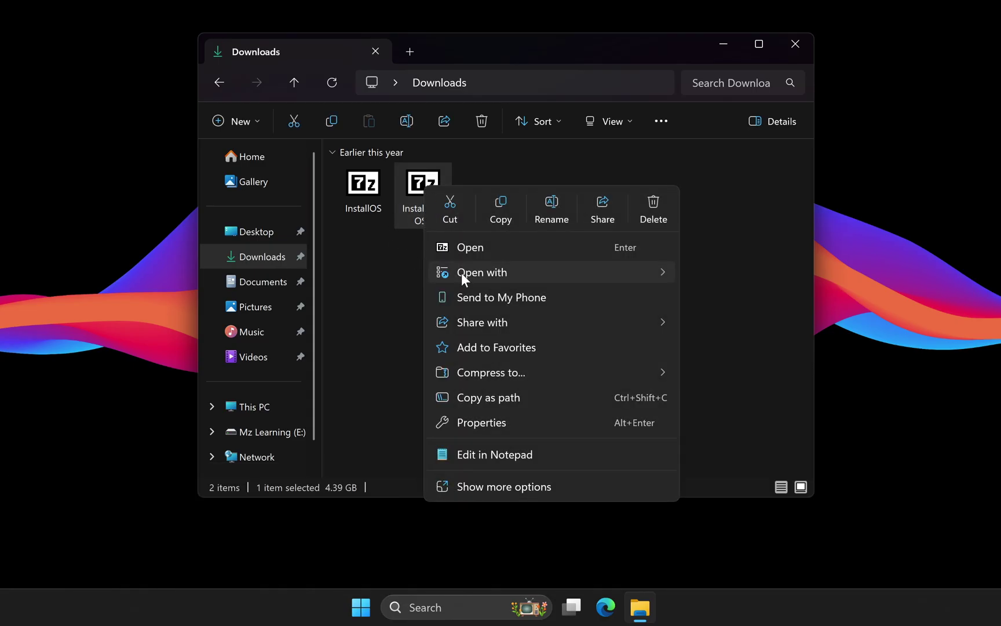
mouse_move(462, 277)
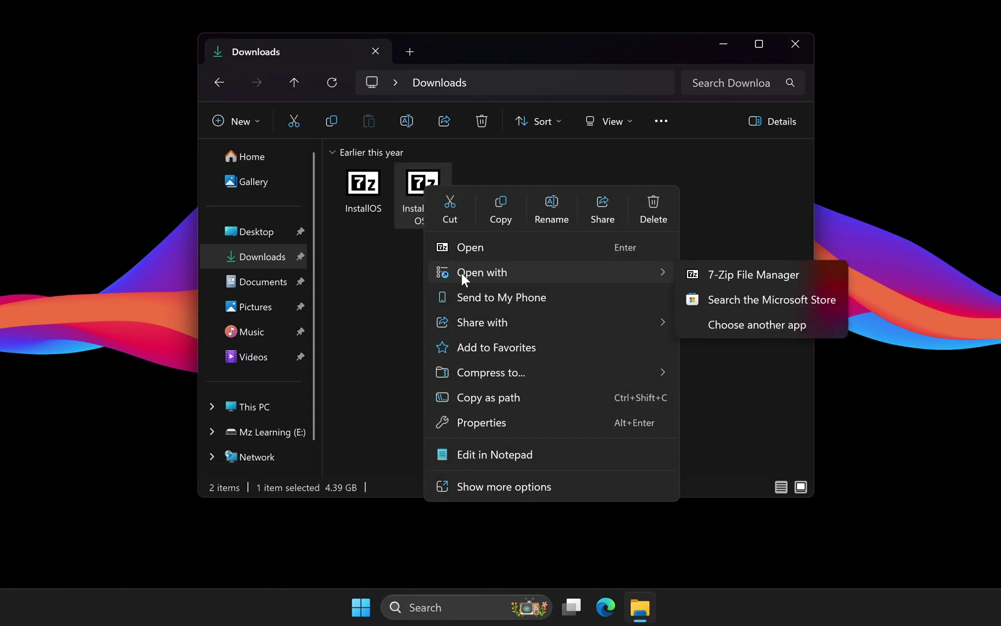
click(737, 277)
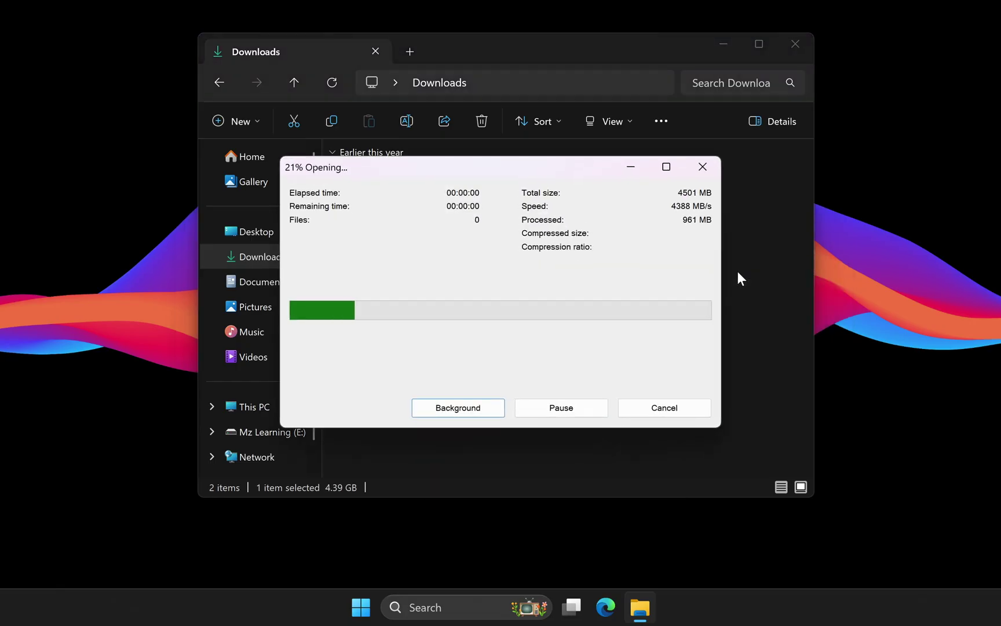
click(794, 45)
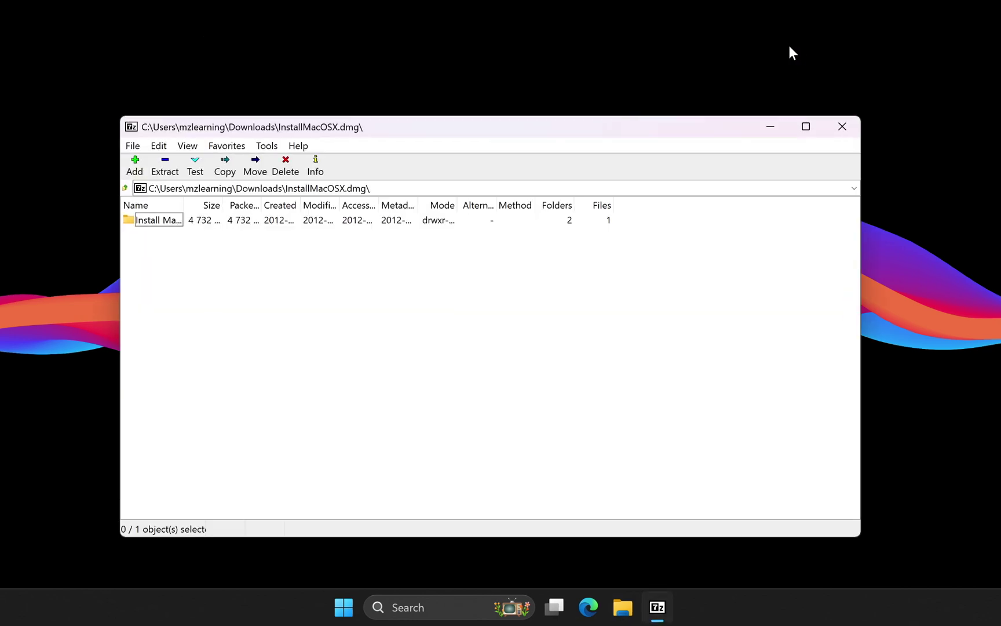
Enter the Install Mac OS X folder, open InstallMacOSX.pkg with the Open Inside * option, and enter its InstallMacOSX.pkg folder.
drag(625, 121, 639, 80)
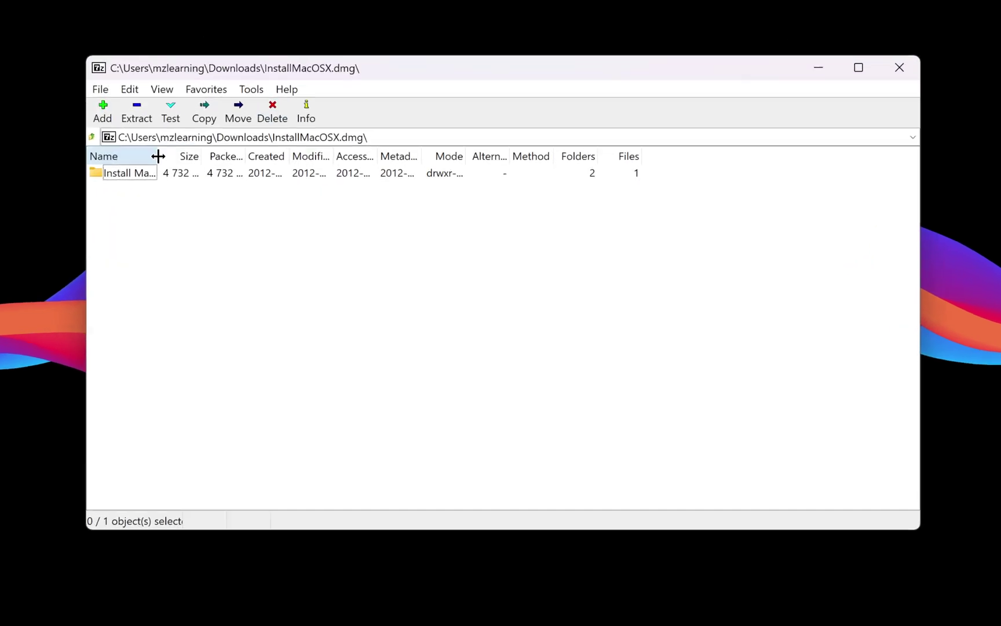
drag(158, 156, 217, 157)
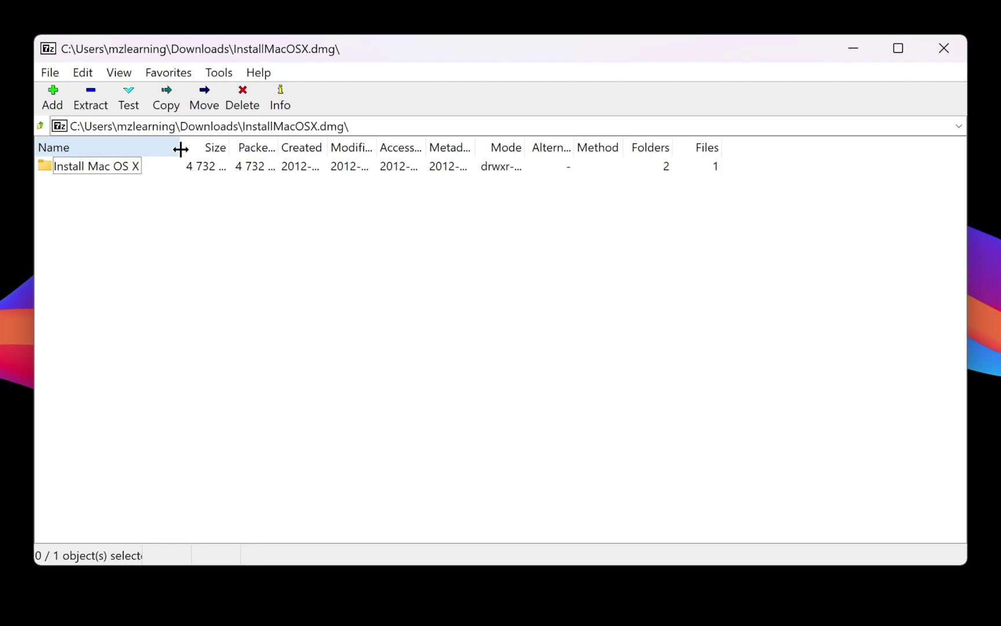
double_click(98, 170)
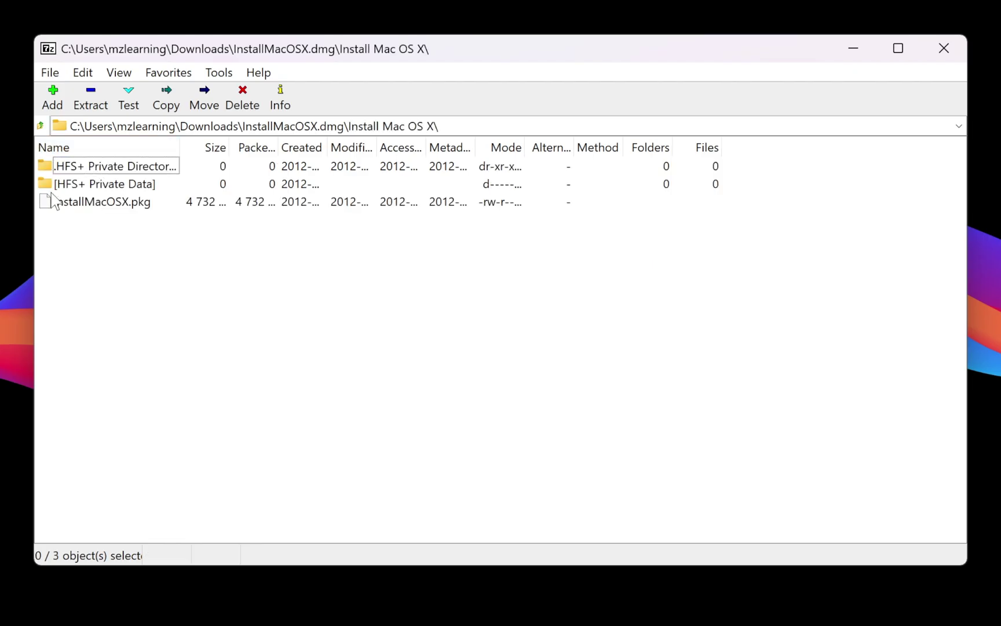
right_click(132, 203)
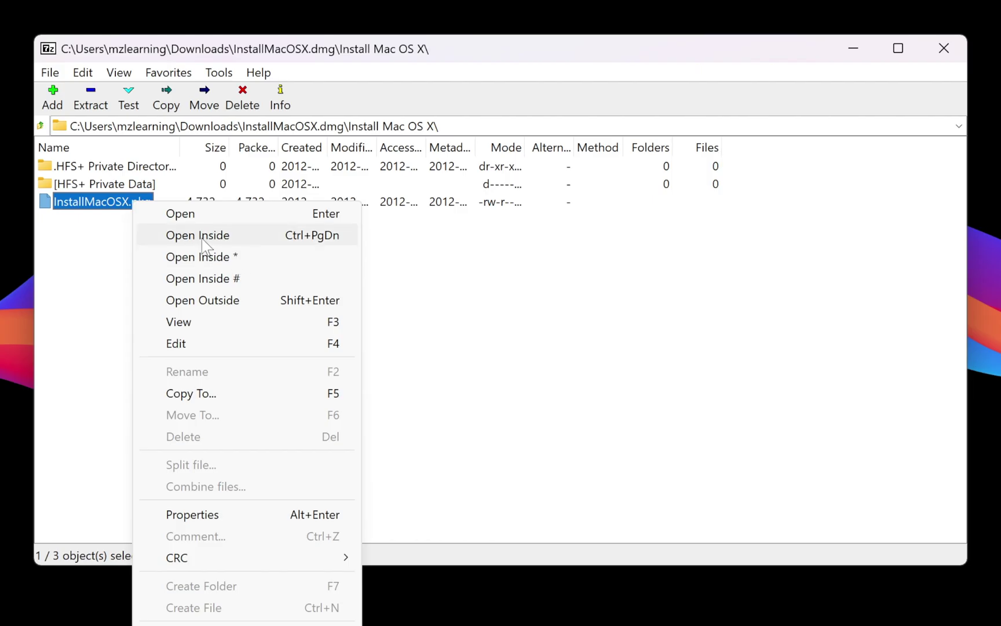
click(230, 258)
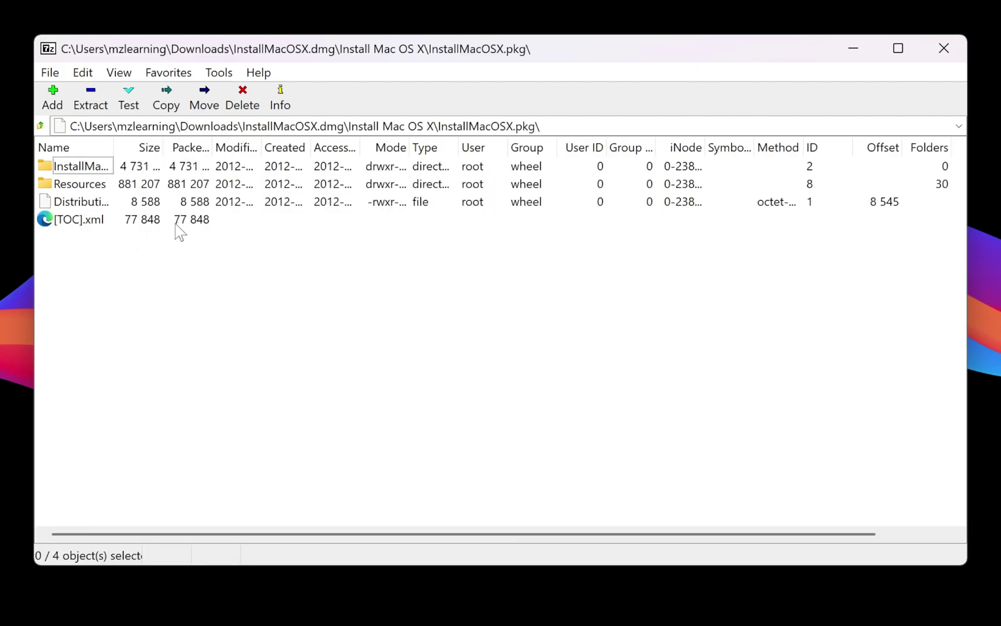
drag(114, 148, 182, 151)
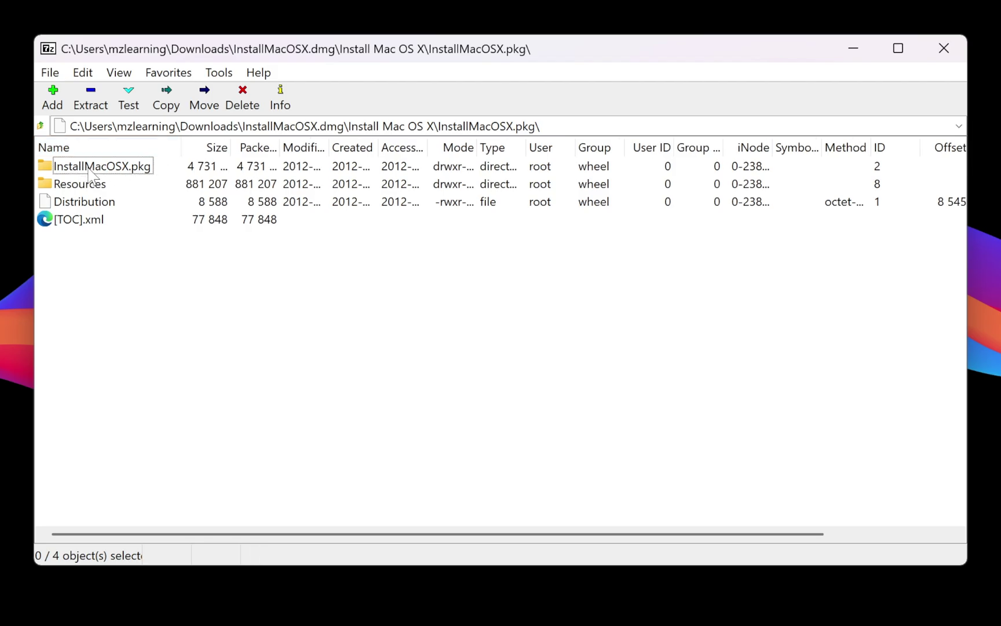
double_click(111, 168)
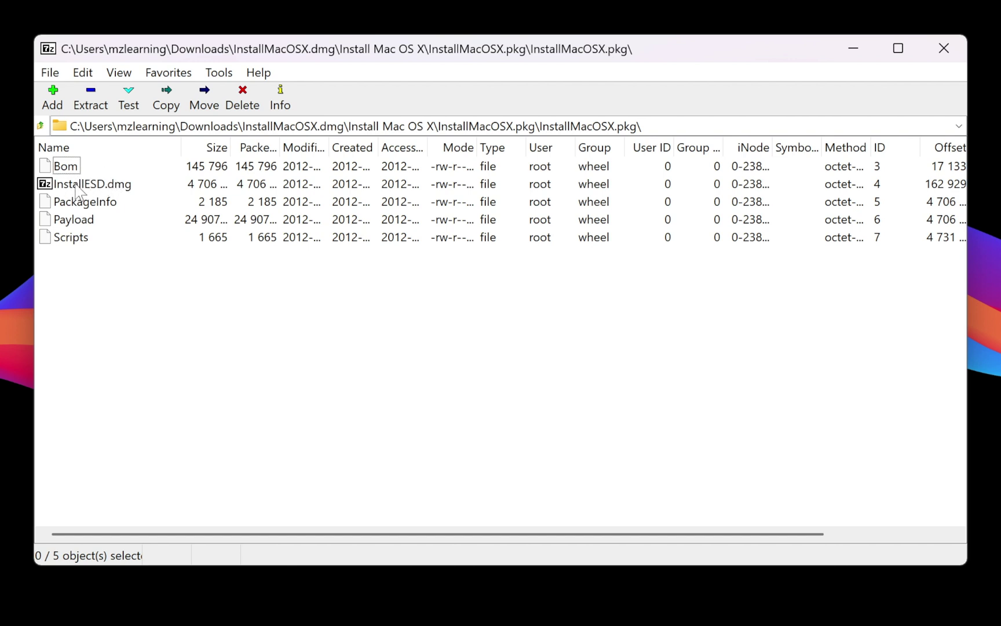
Copy InstallESD.dmg out of the package to the Desktop folder and close 7-Zip.
right_click(113, 188)
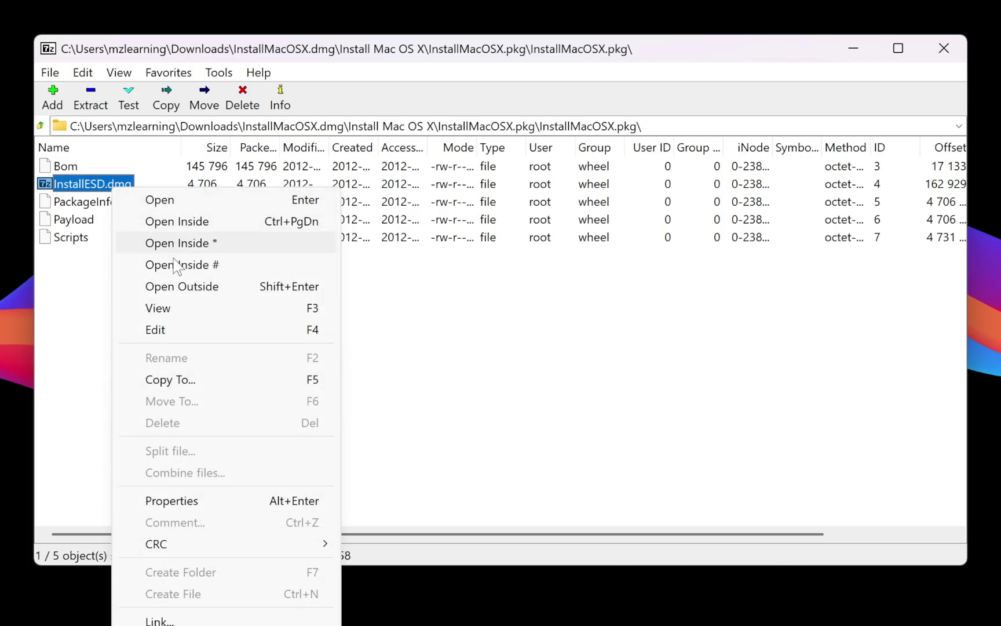
click(176, 379)
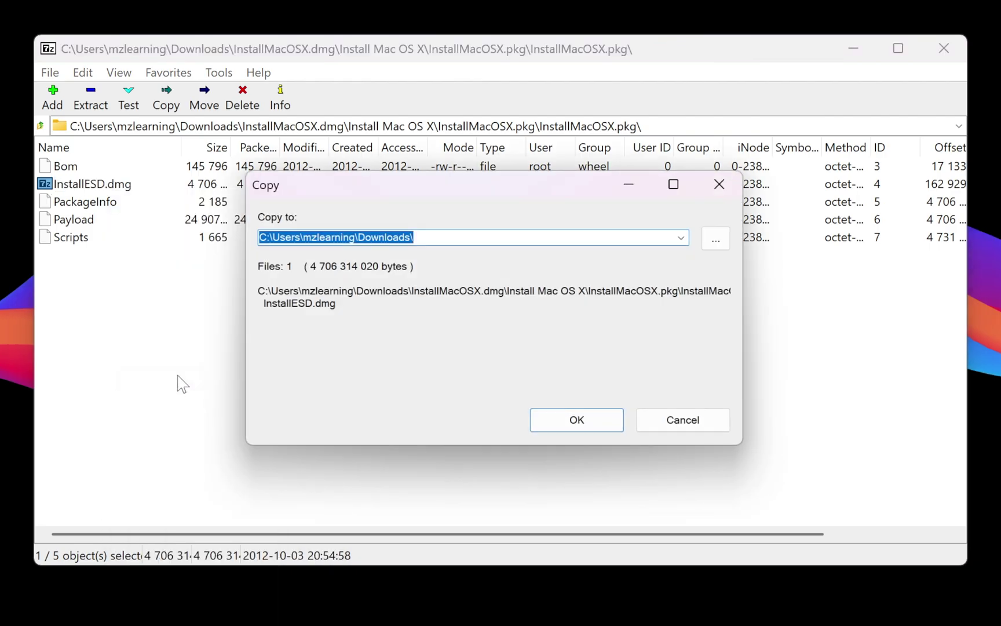
click(715, 240)
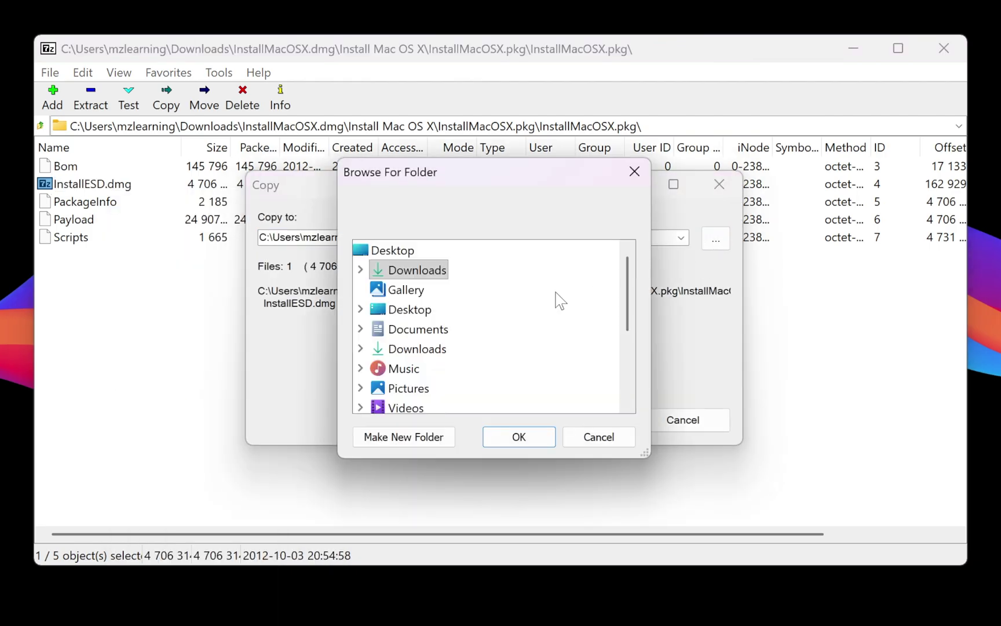
click(409, 313)
click(520, 436)
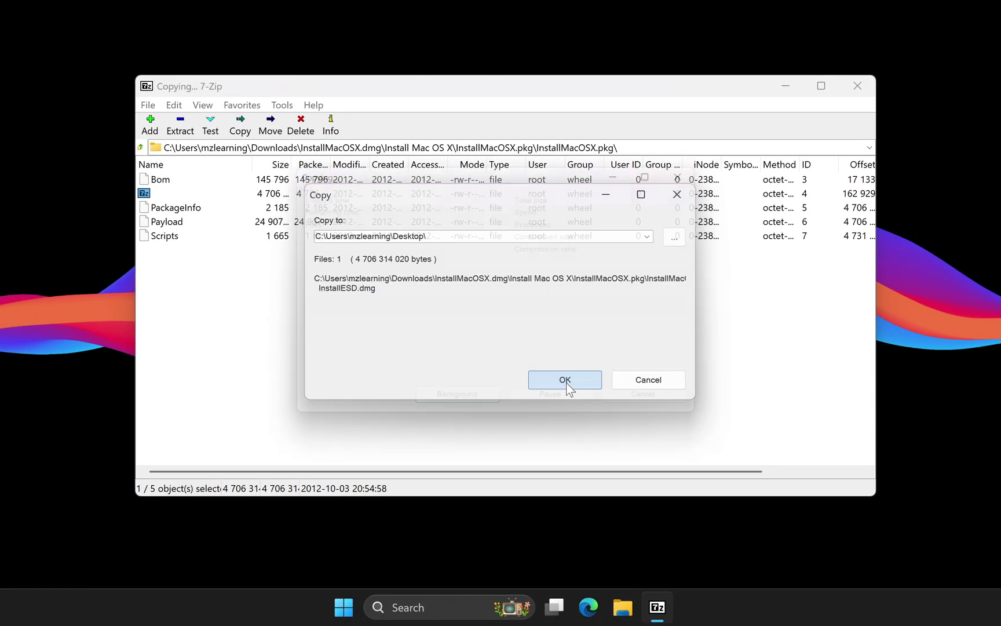
click(574, 414)
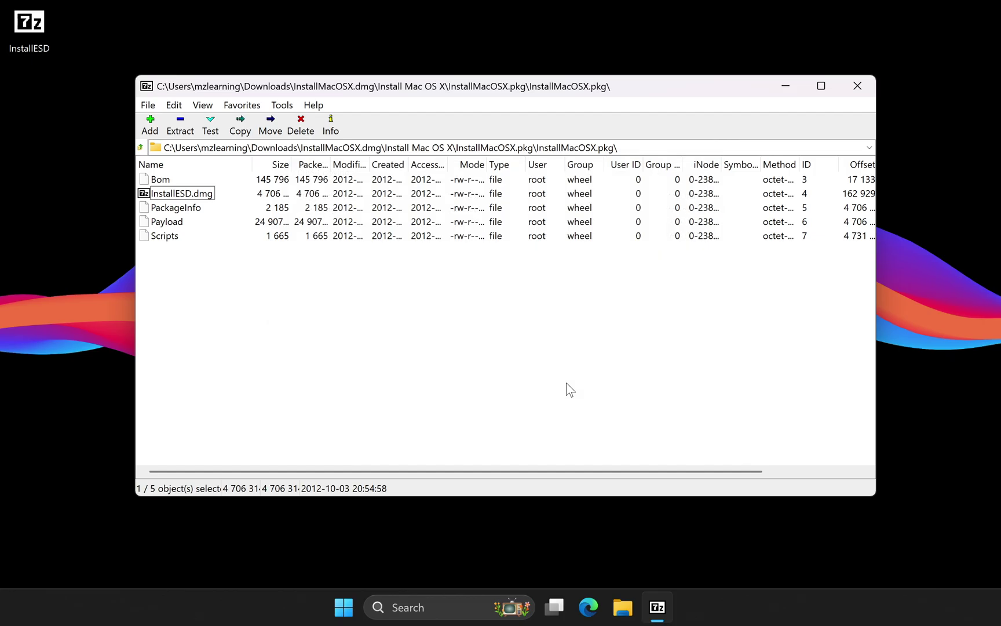
click(858, 86)
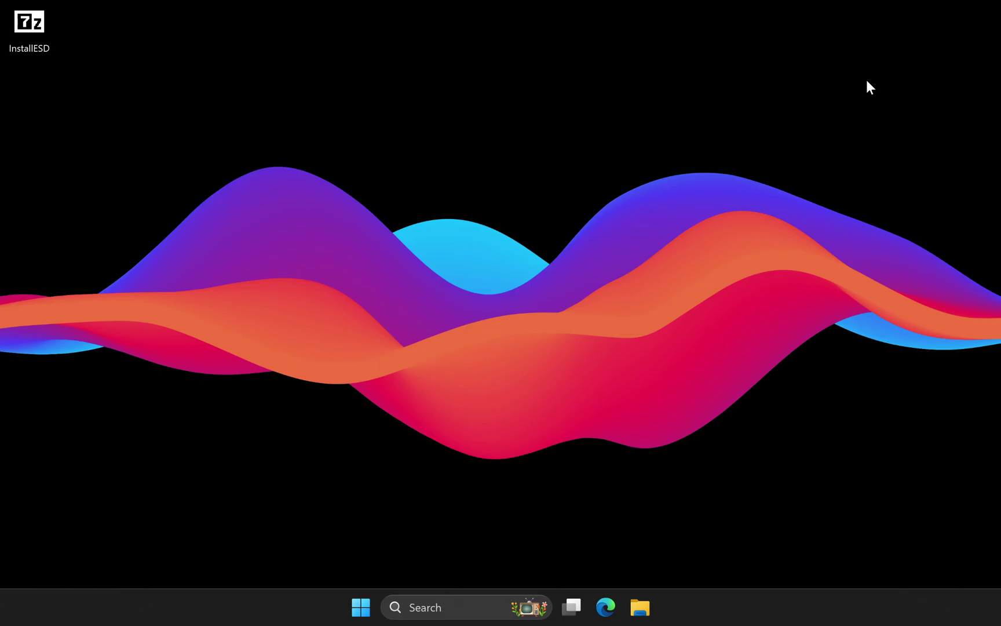
Switch to Microsoft Edge and download TransMac 15.0 from Uptodown's list of older TransMac versions.
click(605, 607)
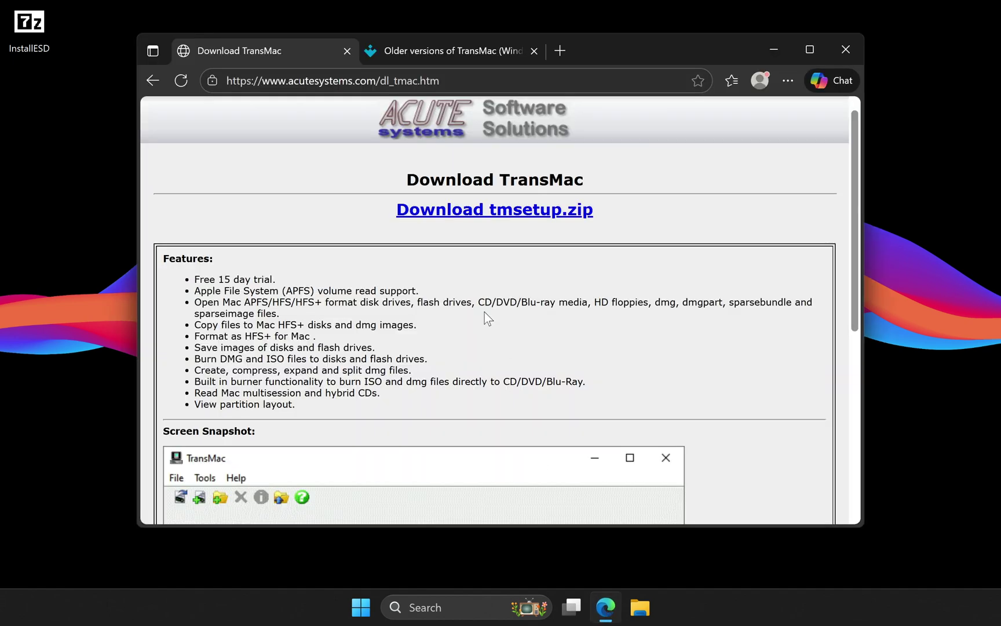
drag(289, 81, 376, 87)
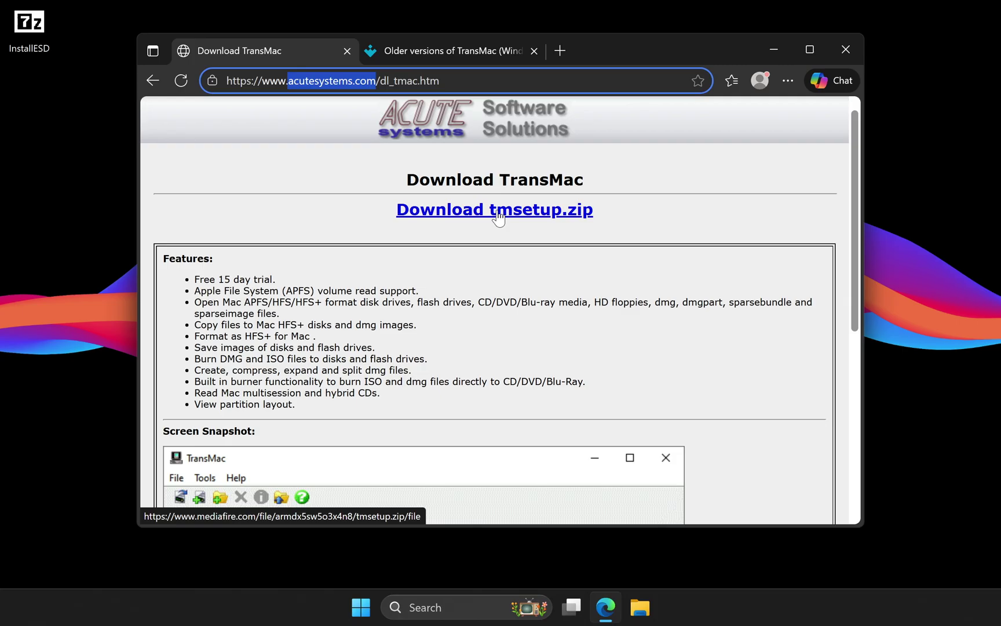
click(445, 54)
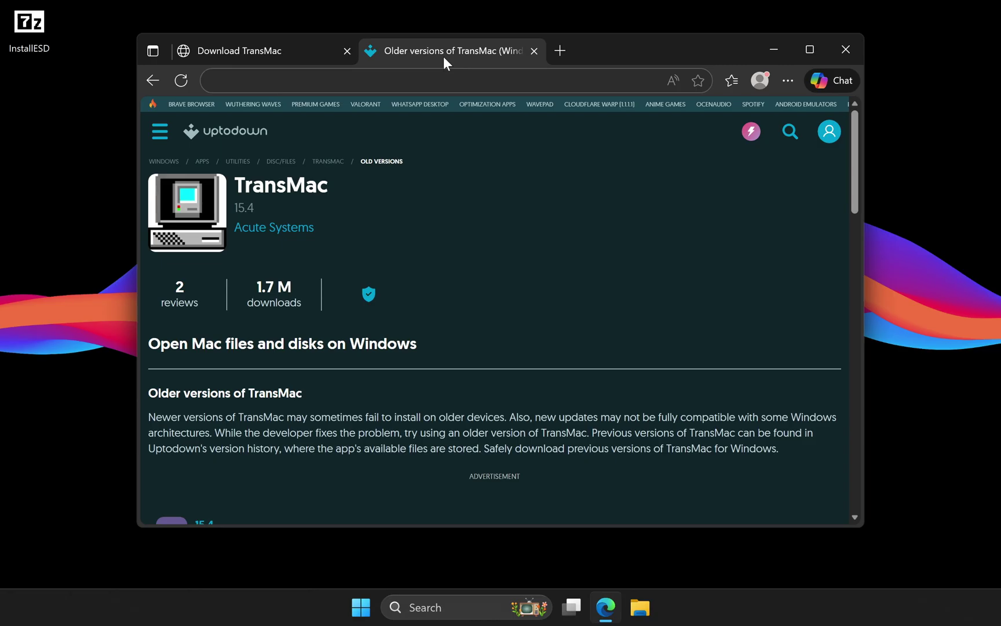
scroll(418, 305, down, 6)
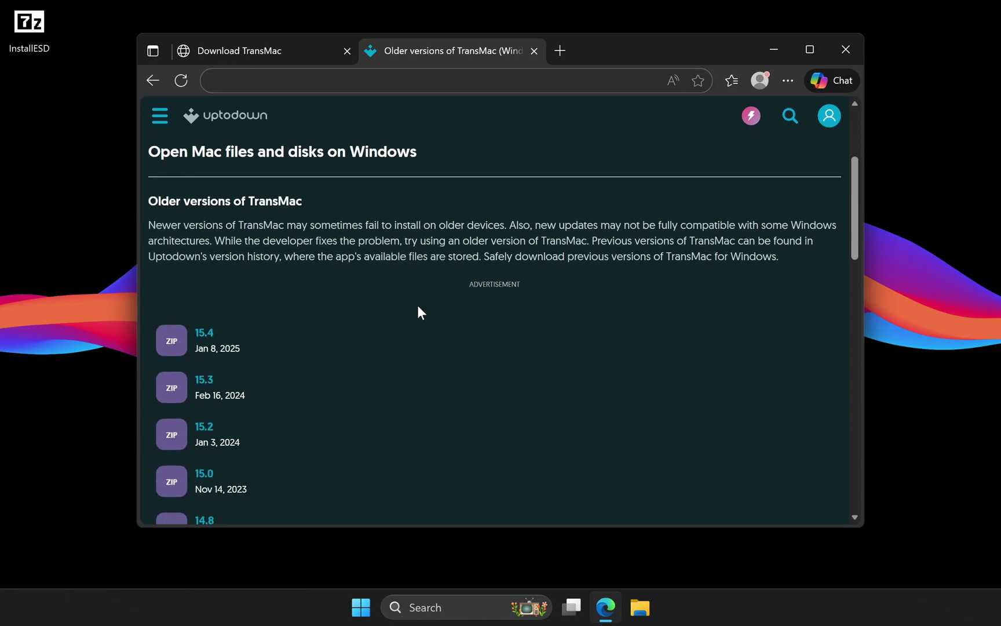
scroll(417, 305, down, 1)
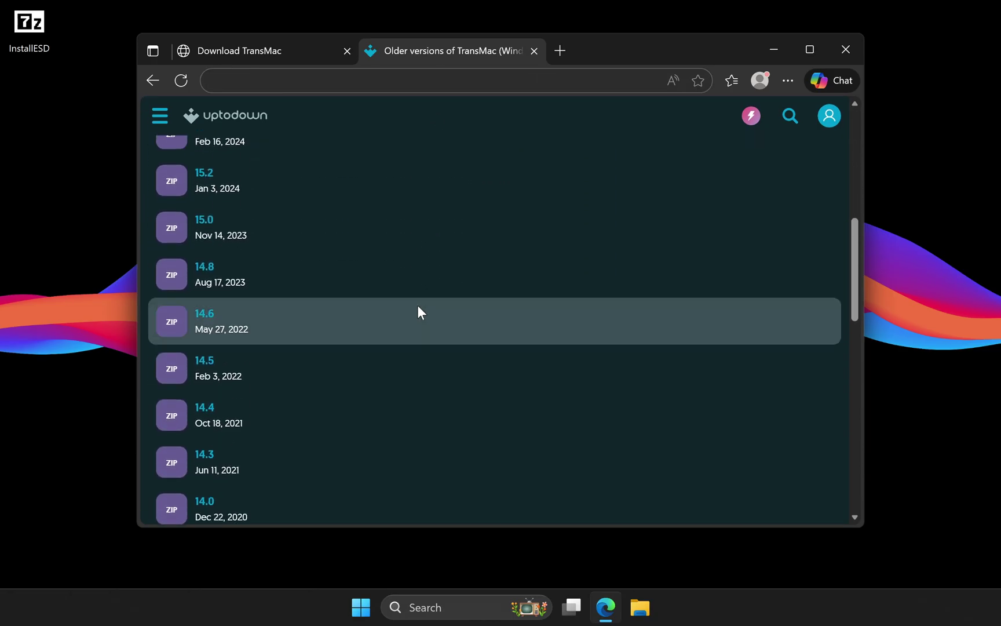
click(205, 221)
scroll(262, 272, down, 5)
scroll(264, 277, down, 15)
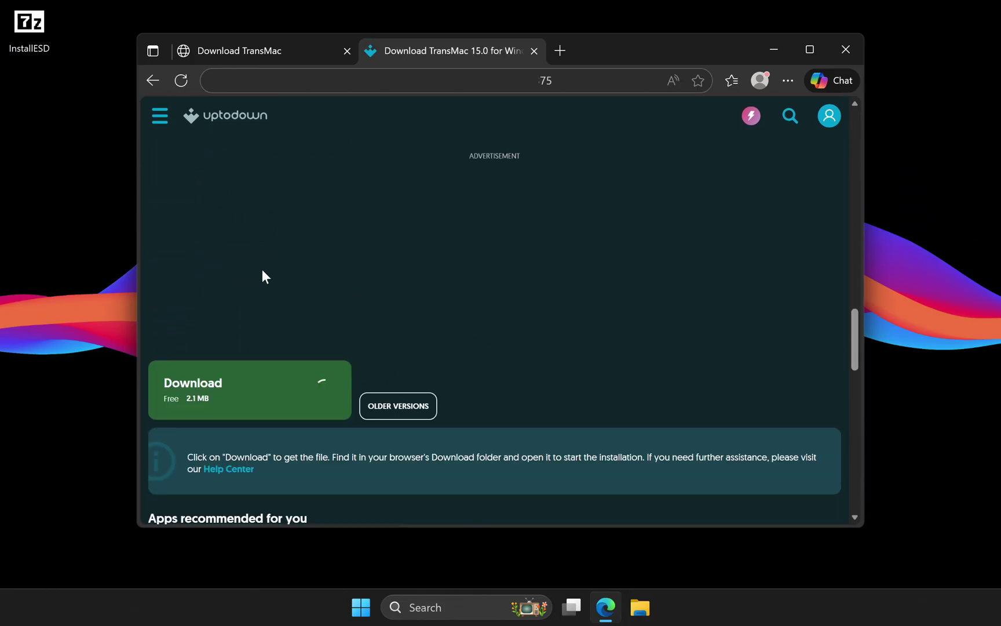
scroll(262, 269, down, 4)
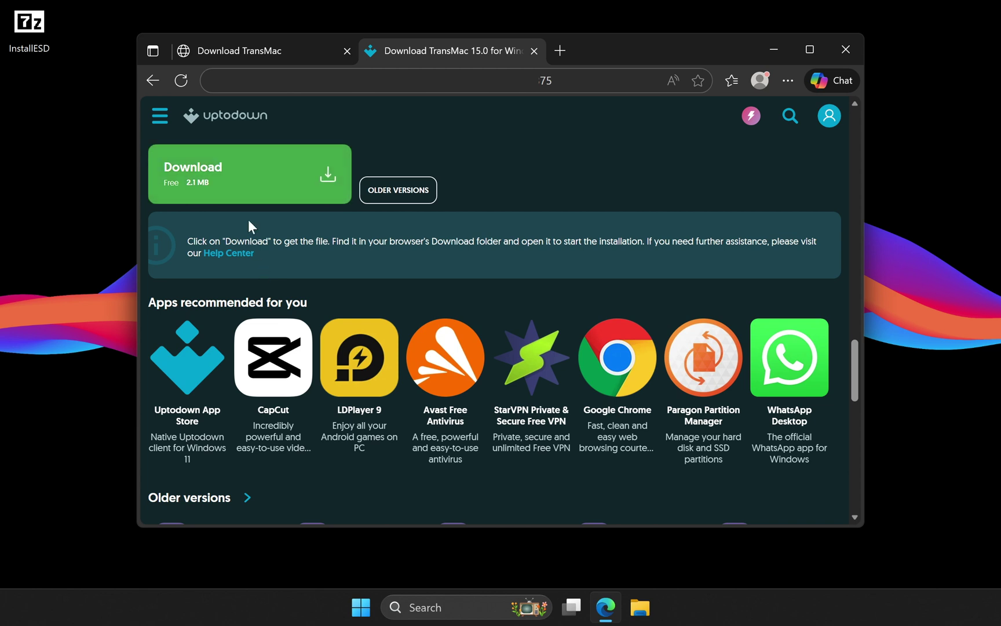
click(240, 191)
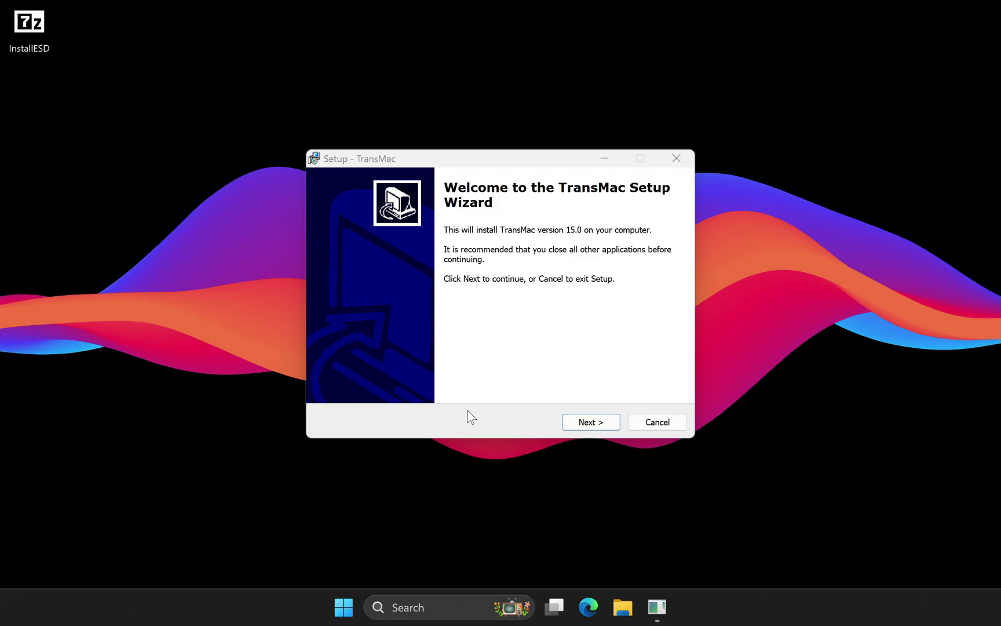
Install TransMac 15.0 in C:\Program Files (x86)\TransMac, accepting the license agreement and leaving out the desktop icon.
click(585, 422)
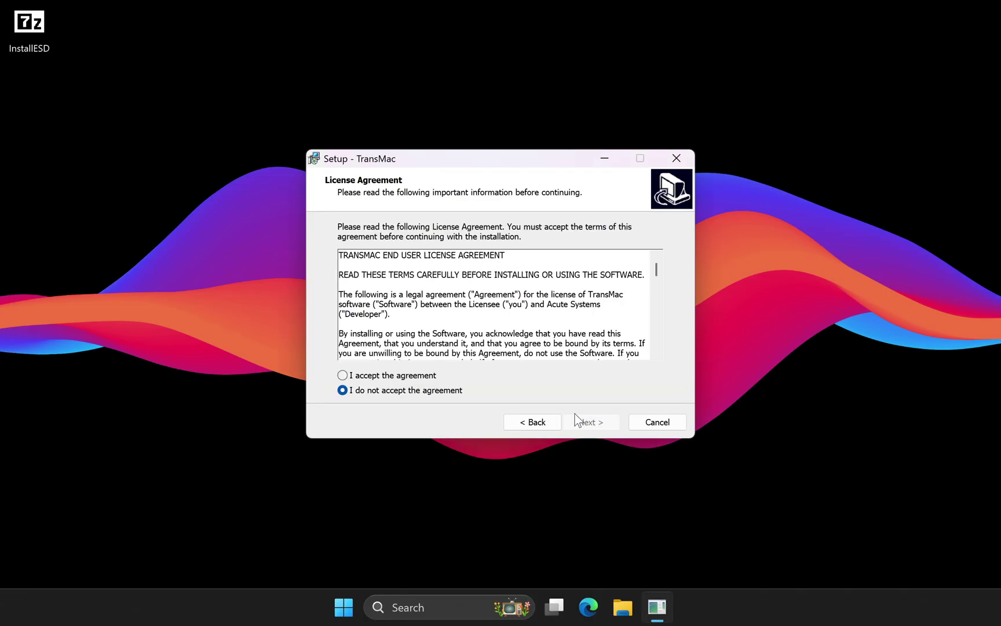
click(411, 376)
click(596, 422)
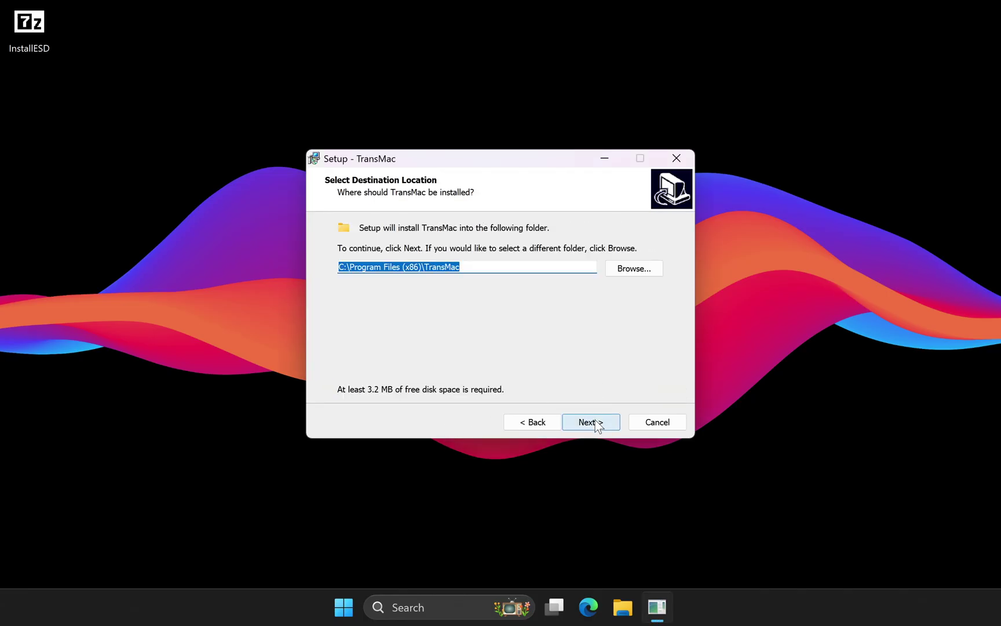
click(597, 422)
click(597, 423)
click(344, 256)
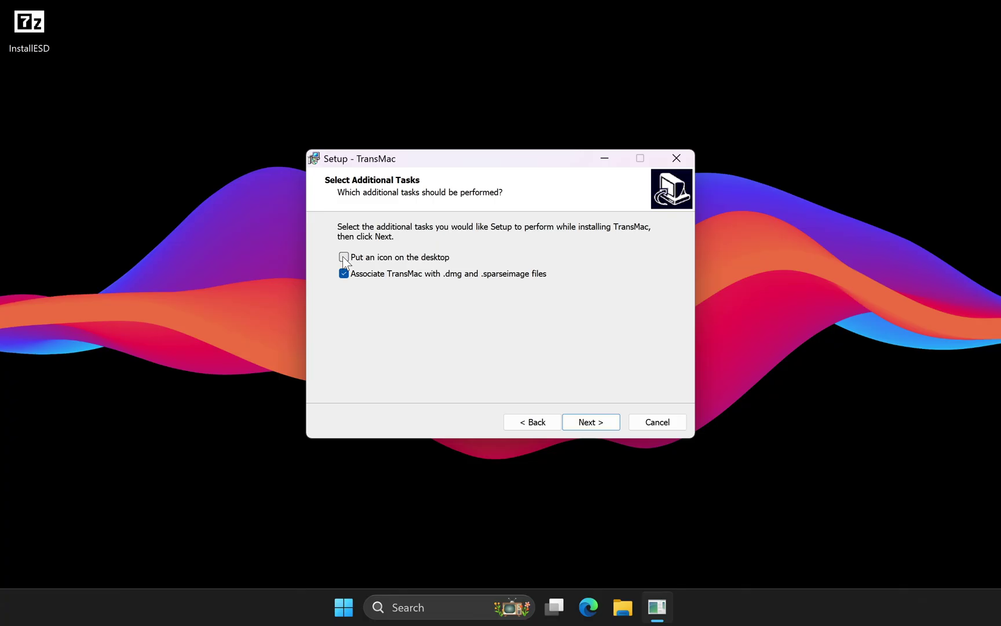
click(589, 422)
click(590, 422)
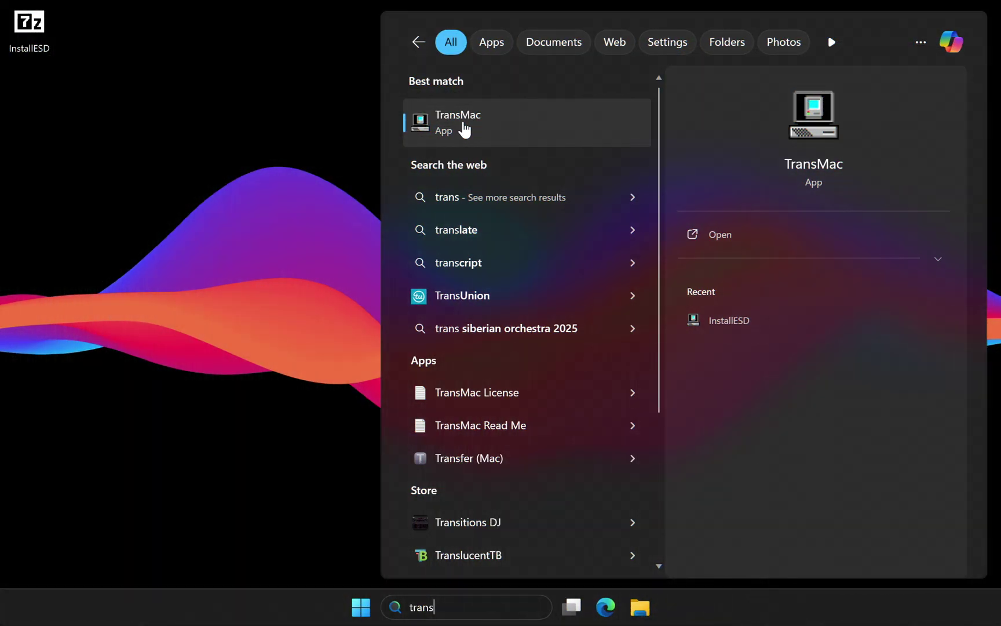
Launch TransMac as administrator, allow it to make changes to the device, and continue with the trial.
right_click(464, 130)
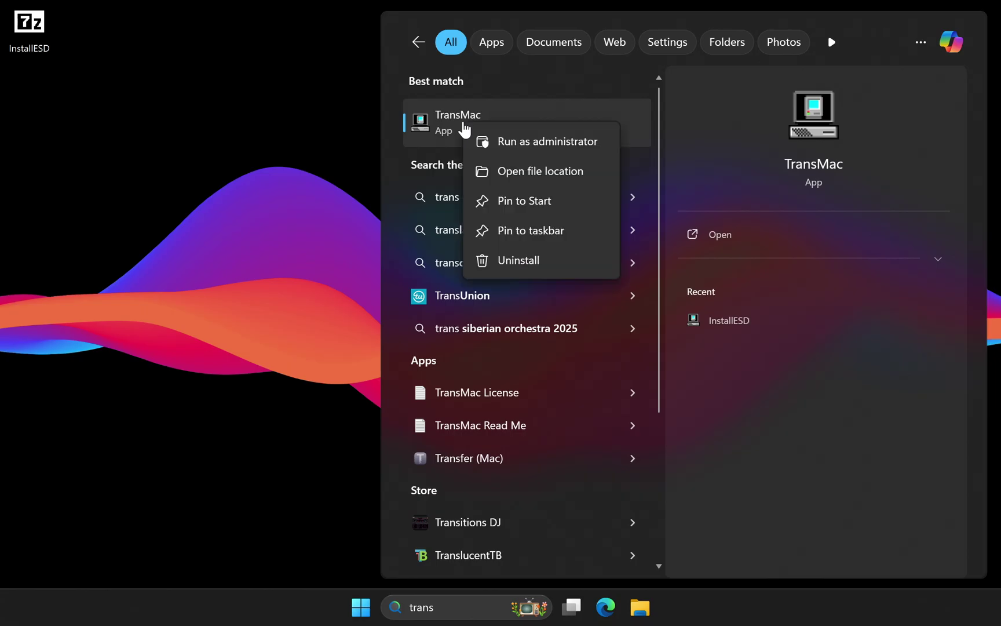
click(522, 142)
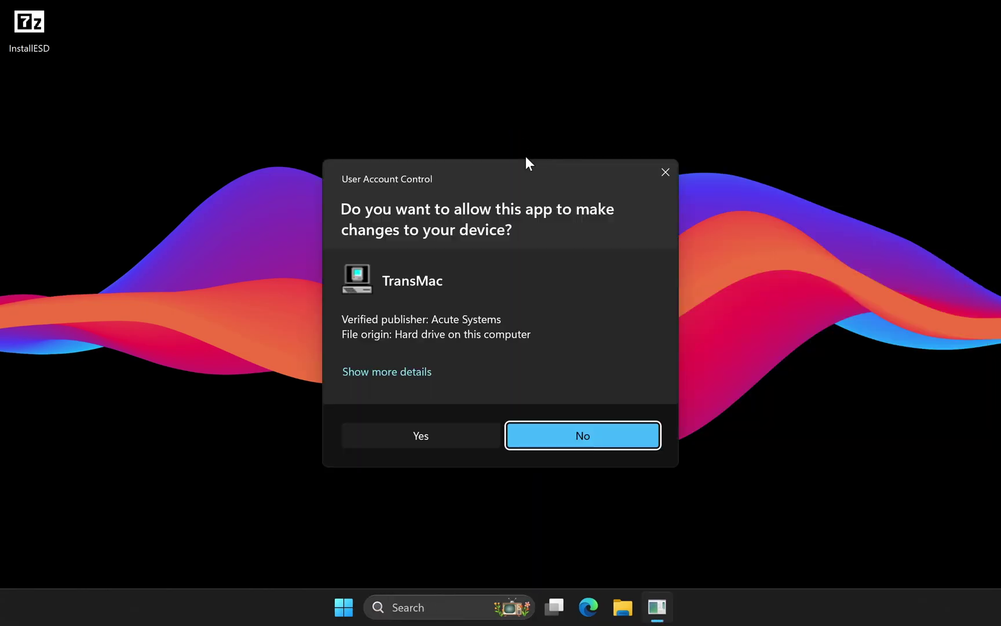
click(436, 440)
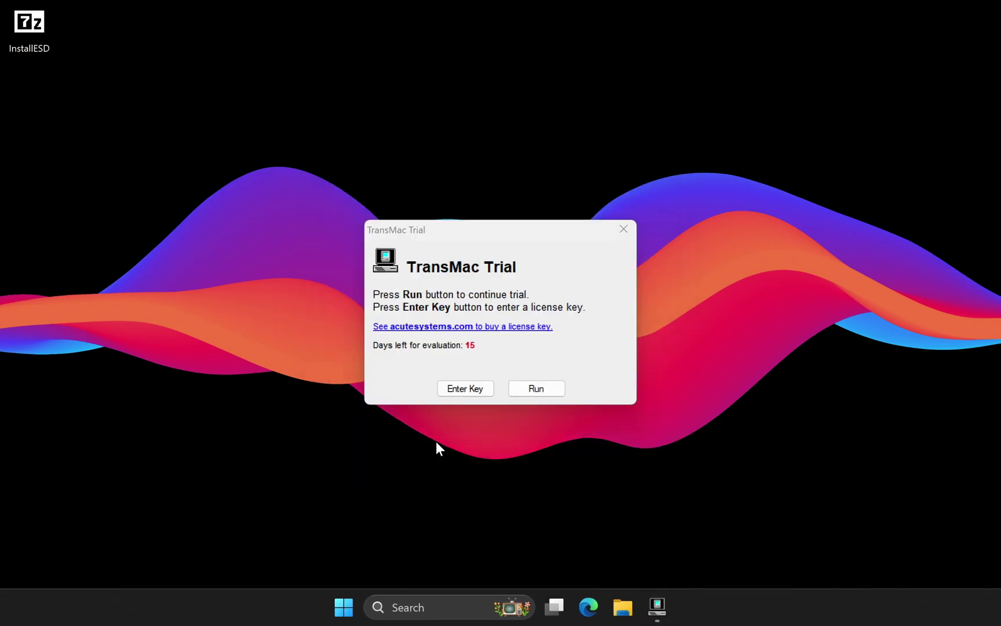
click(536, 390)
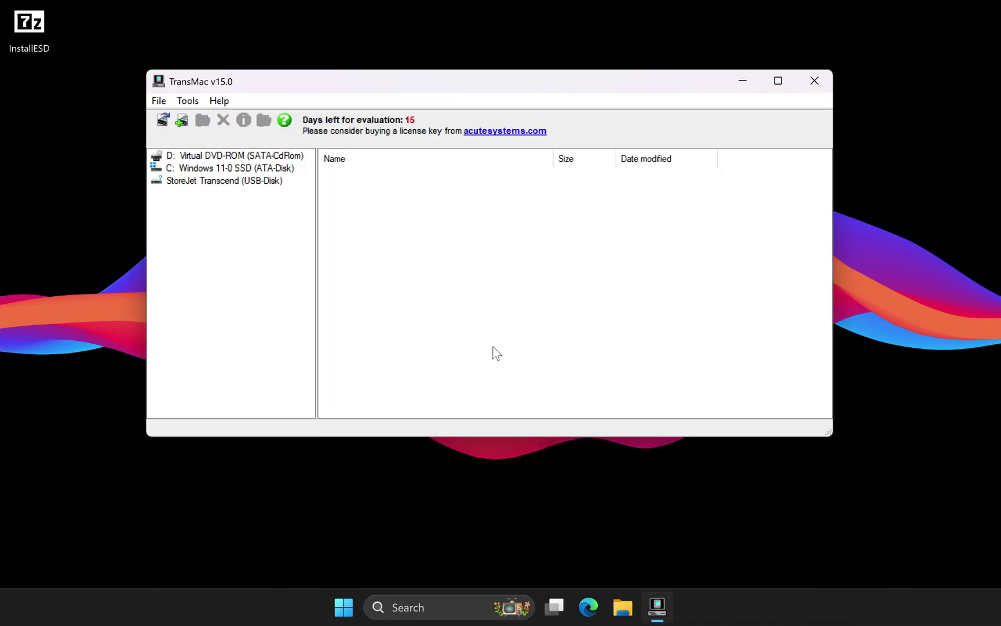
Enable showing hidden and system files in TransMac's general copy settings.
click(187, 100)
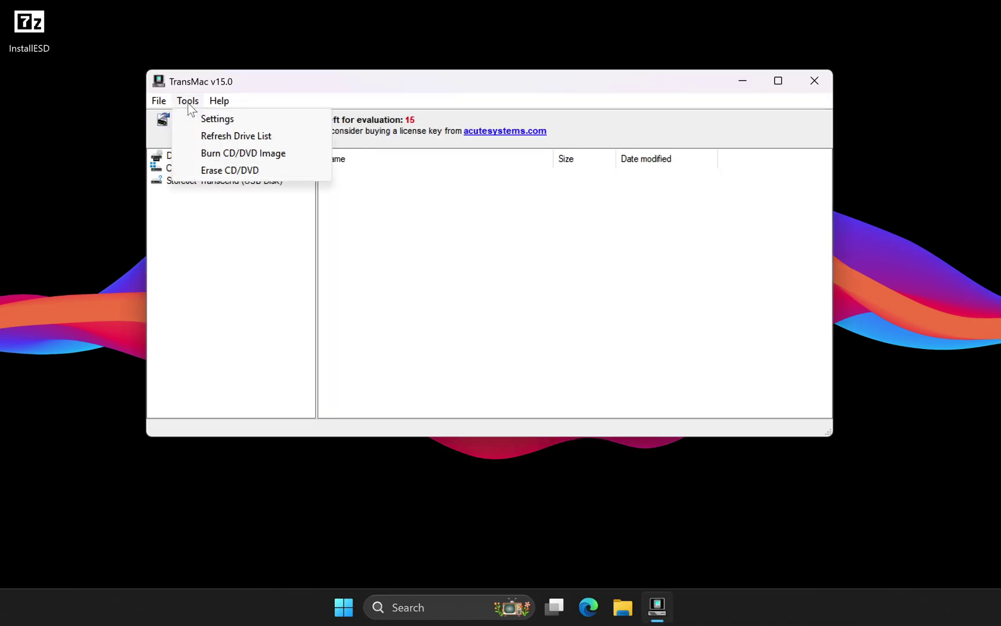
click(217, 119)
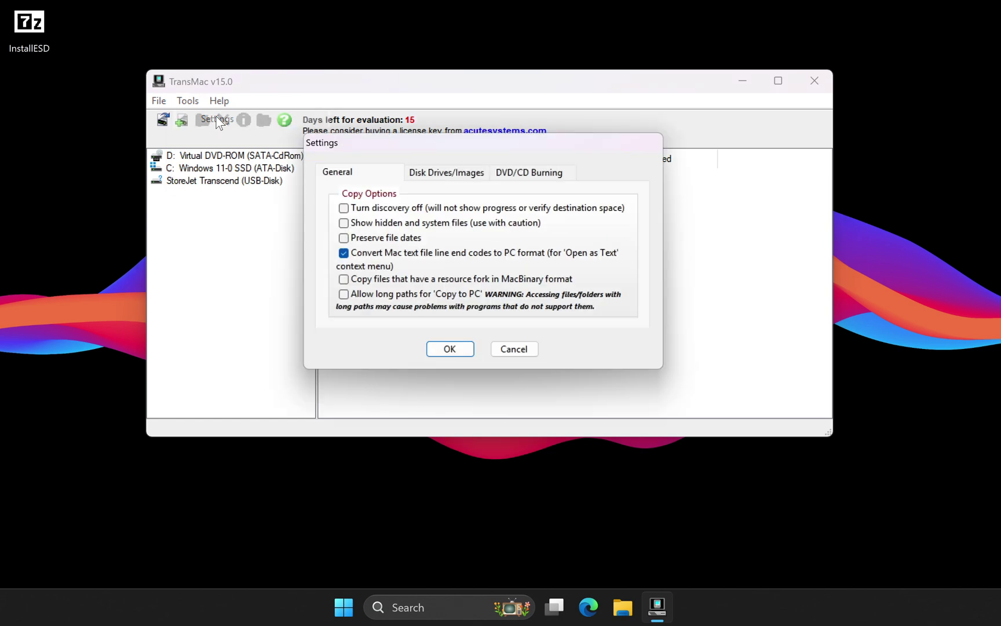
click(343, 226)
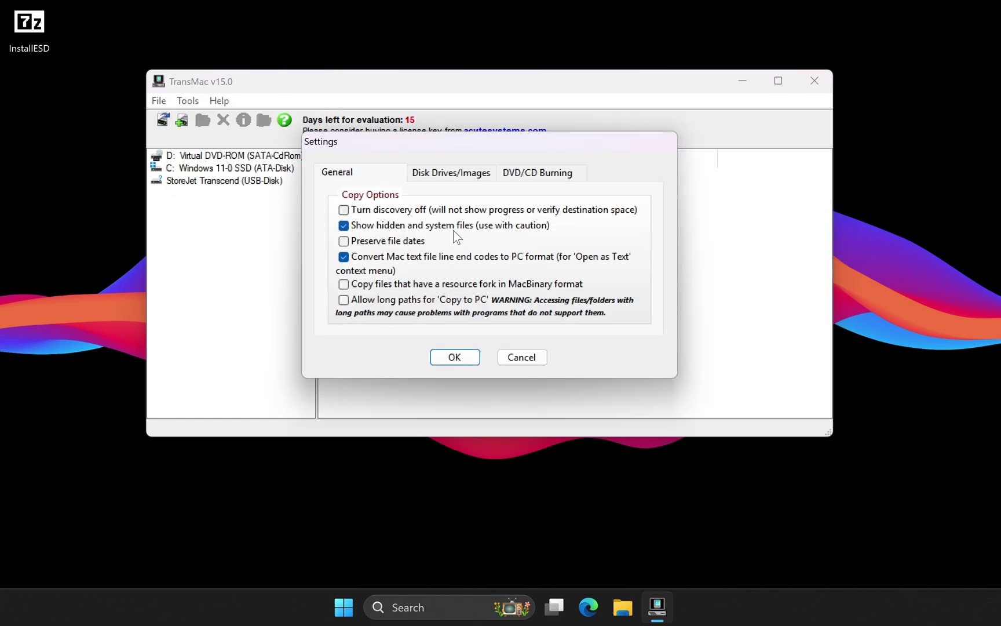
click(460, 353)
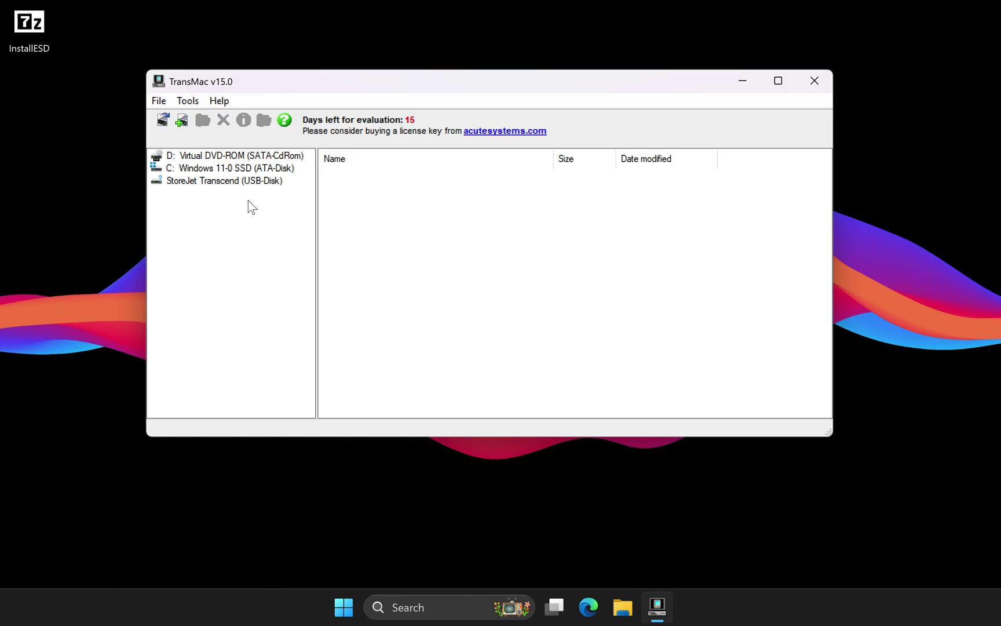
Restore the StoreJet Transcend USB disk with the InstallESD.dmg disk image from the Desktop, enlarging the volume to drive size.
right_click(212, 182)
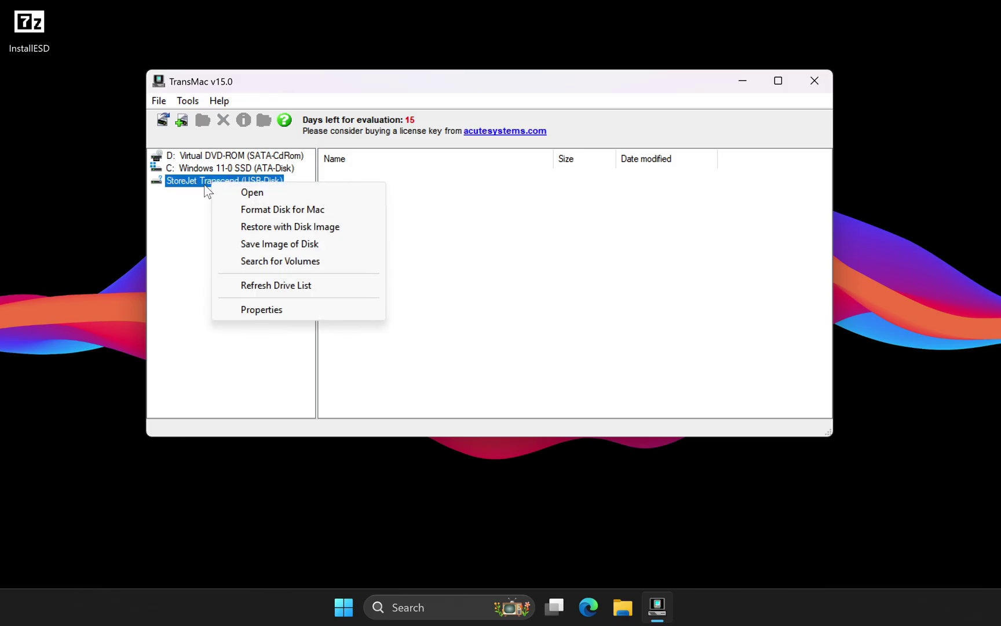
click(255, 227)
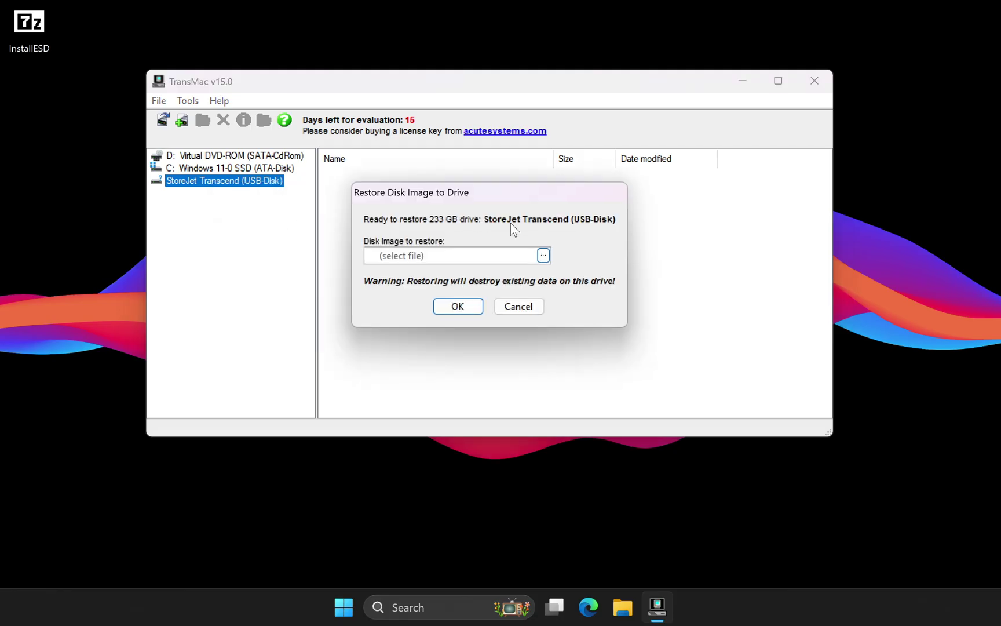
click(544, 256)
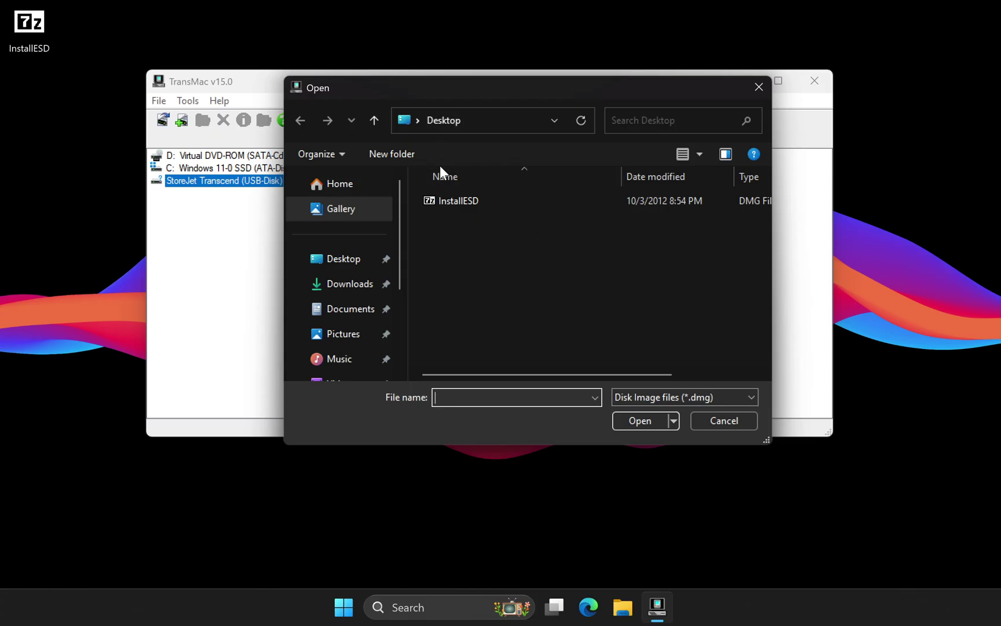
click(448, 203)
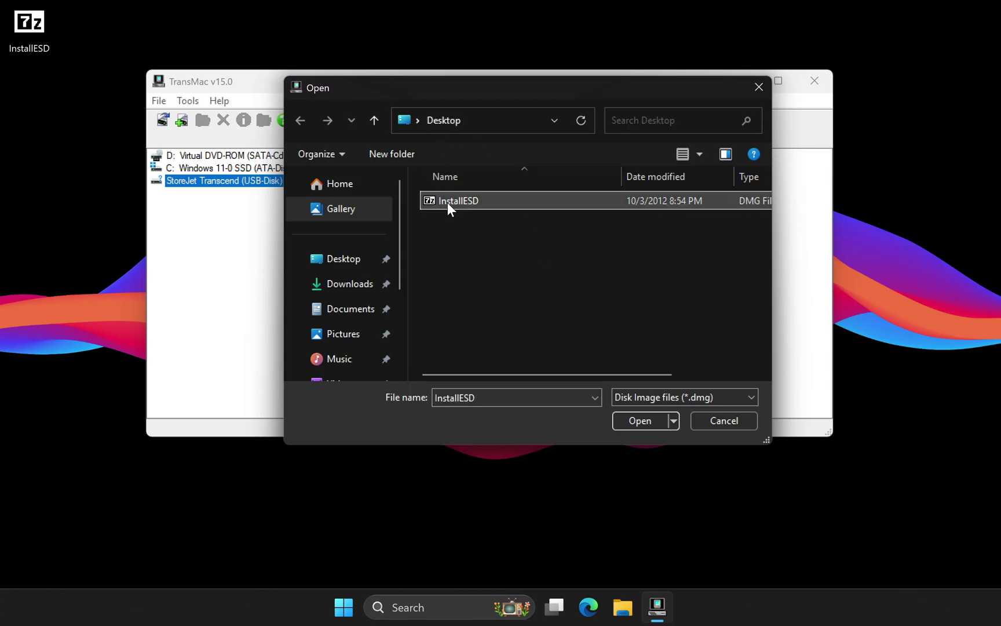
click(646, 415)
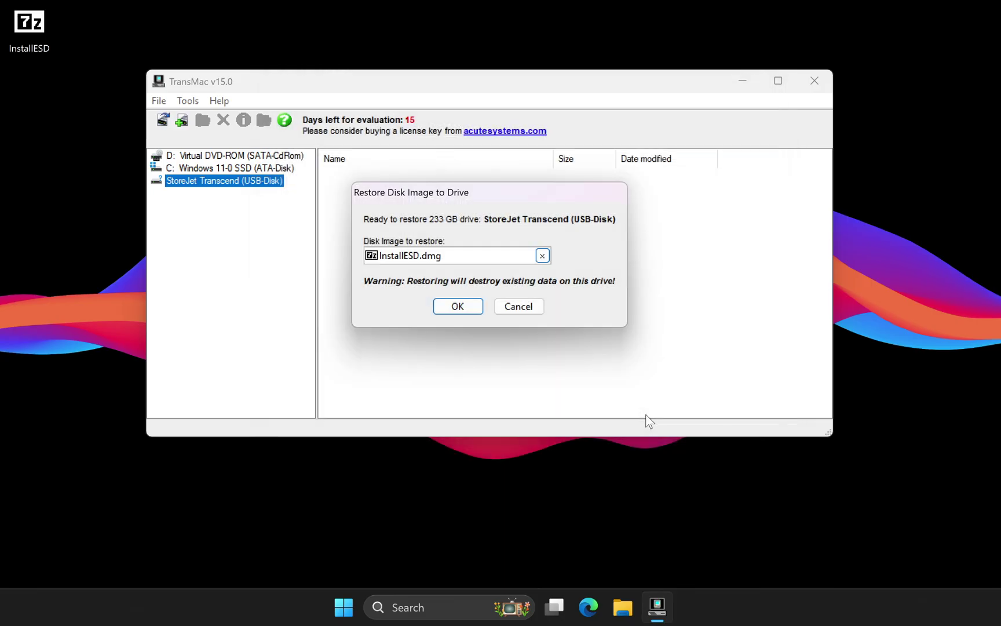
click(469, 309)
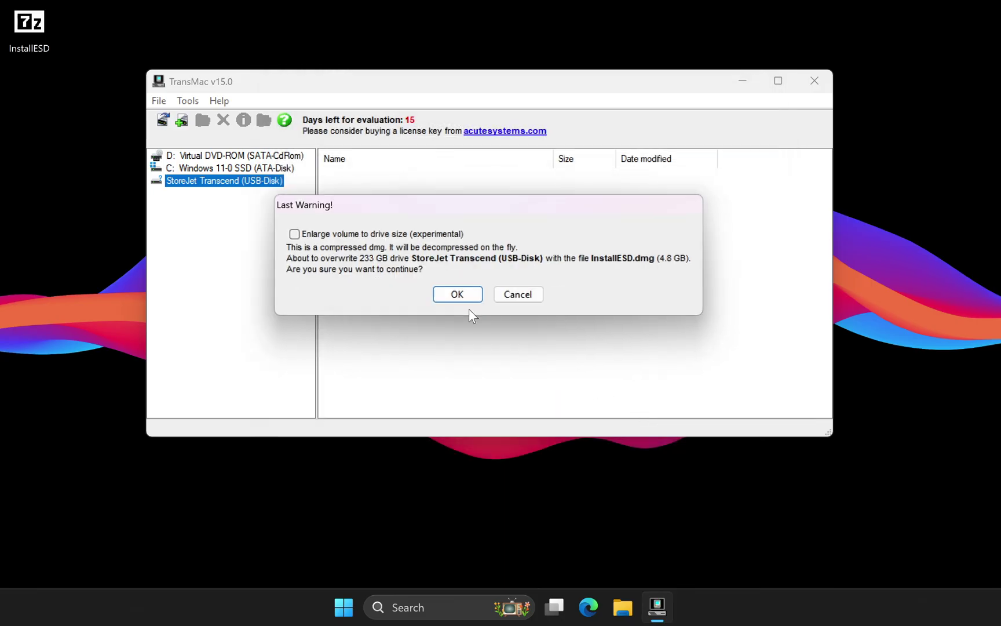
click(295, 234)
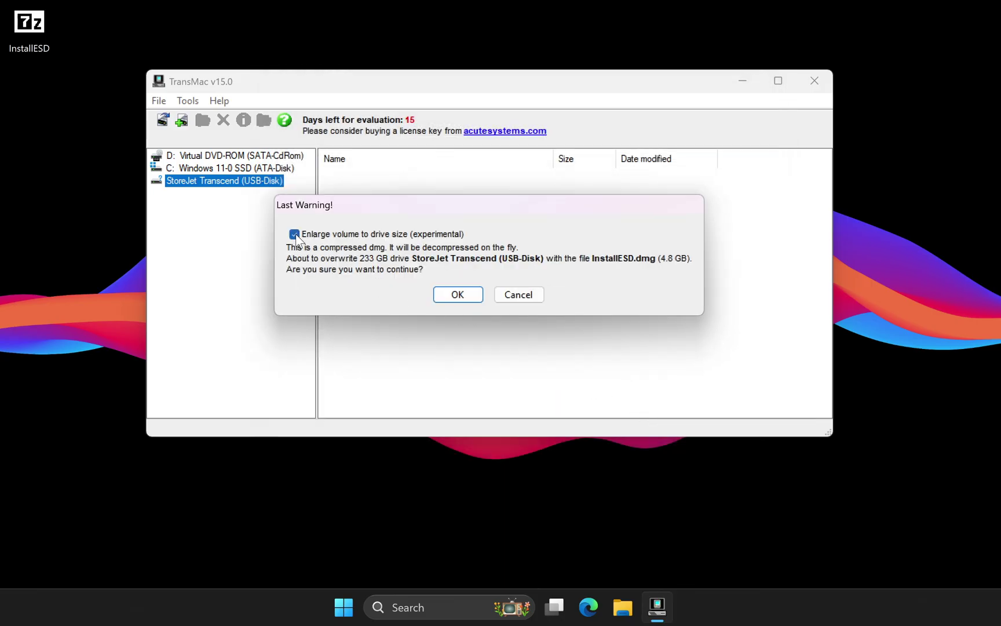
click(458, 295)
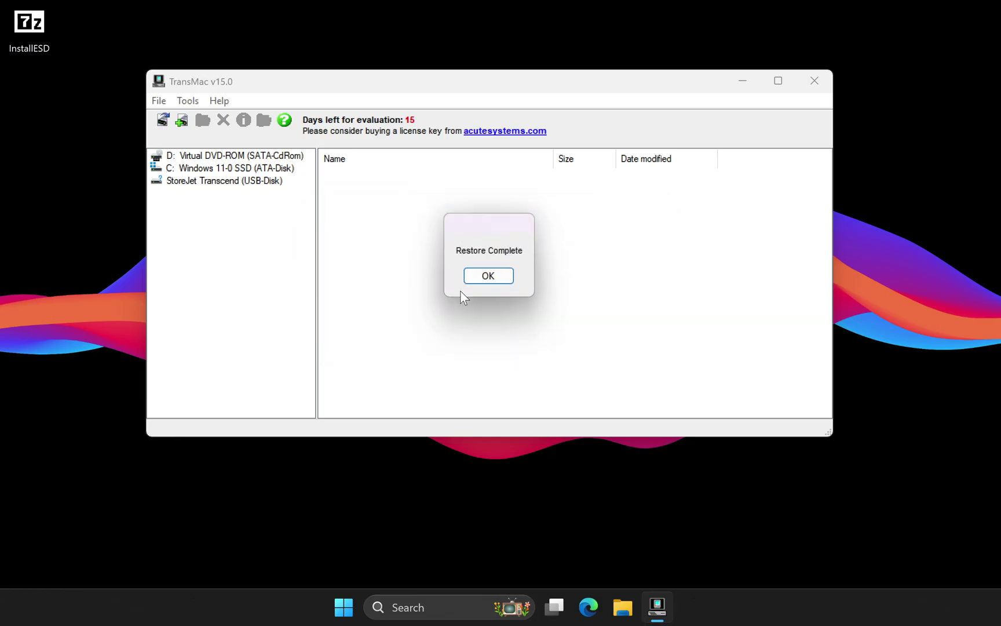
click(488, 278)
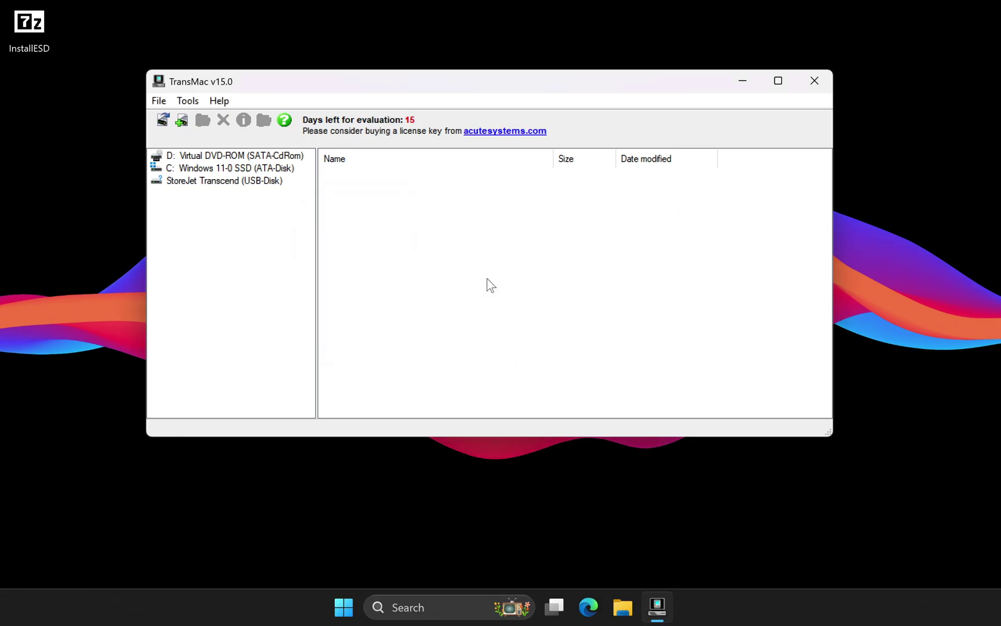
Open the Mac OS X Install ESD volume on the StoreJet Transcend disk and examine its files and folders.
click(223, 182)
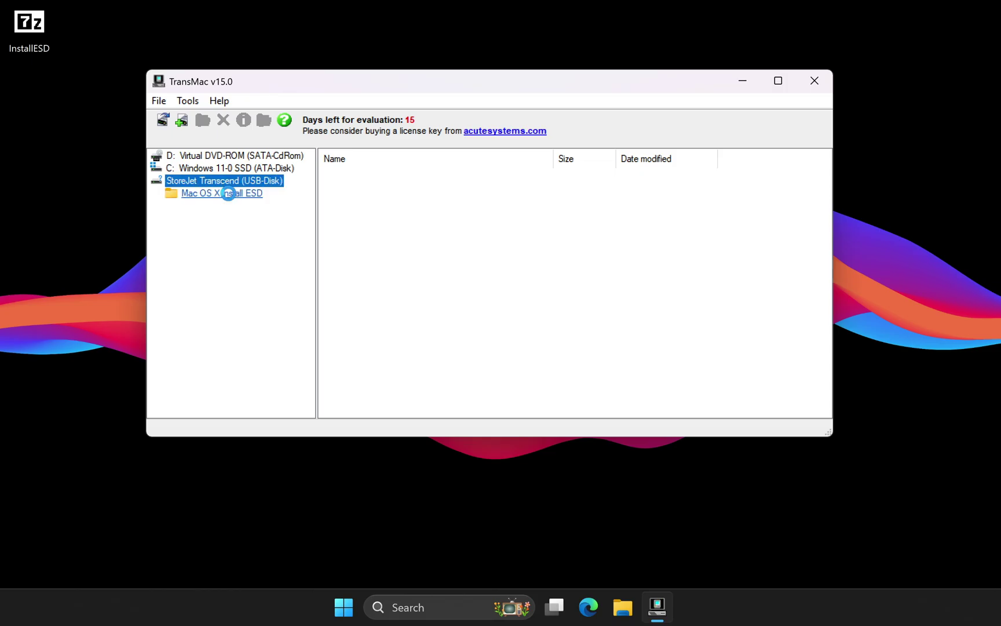
click(228, 195)
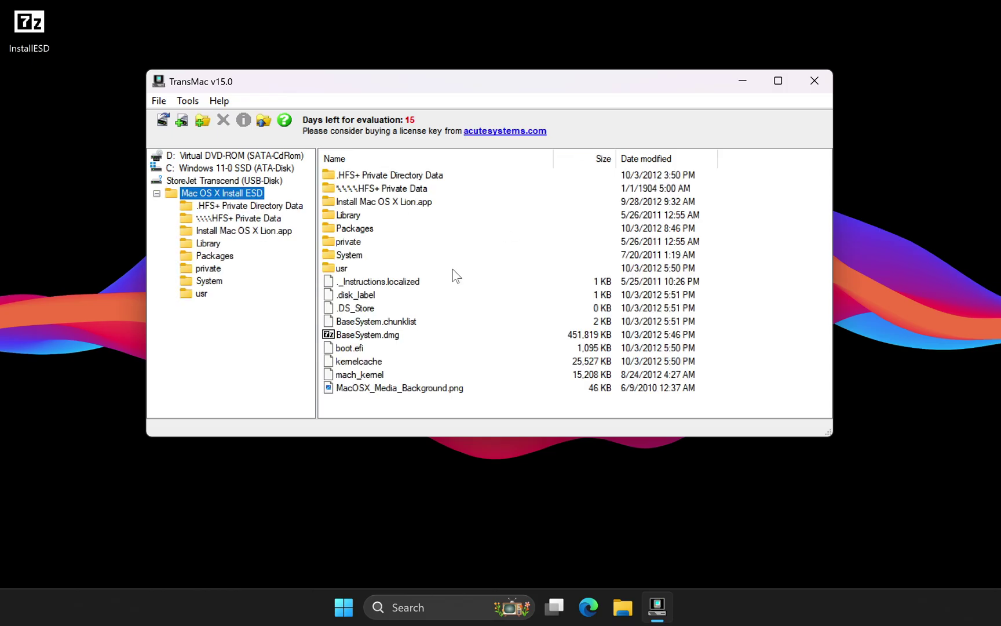
click(408, 203)
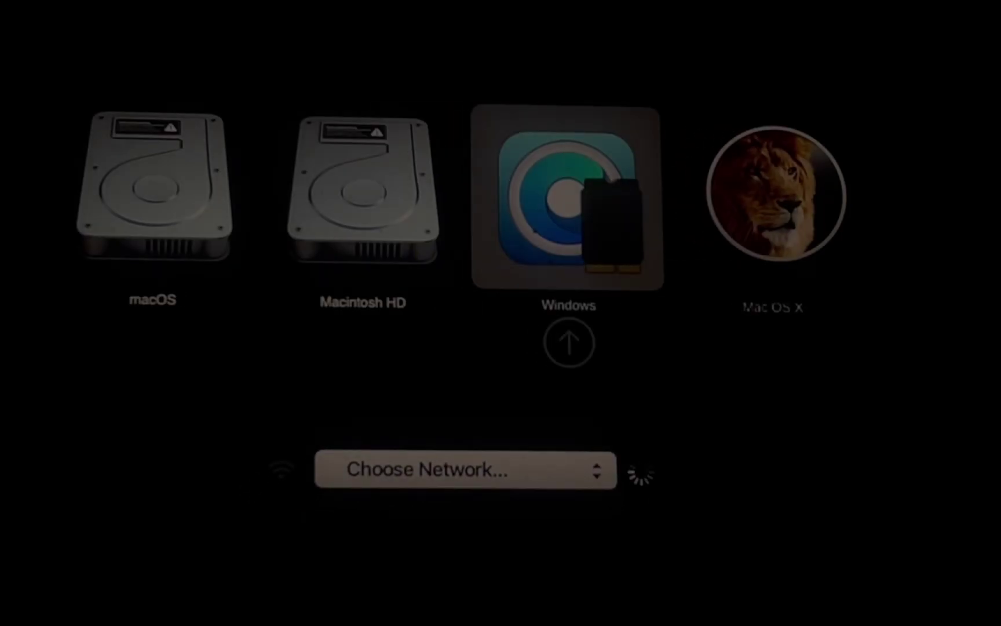
Boot the Mac from the Mac OS X installer drive in the startup disk picker.
key(Right)
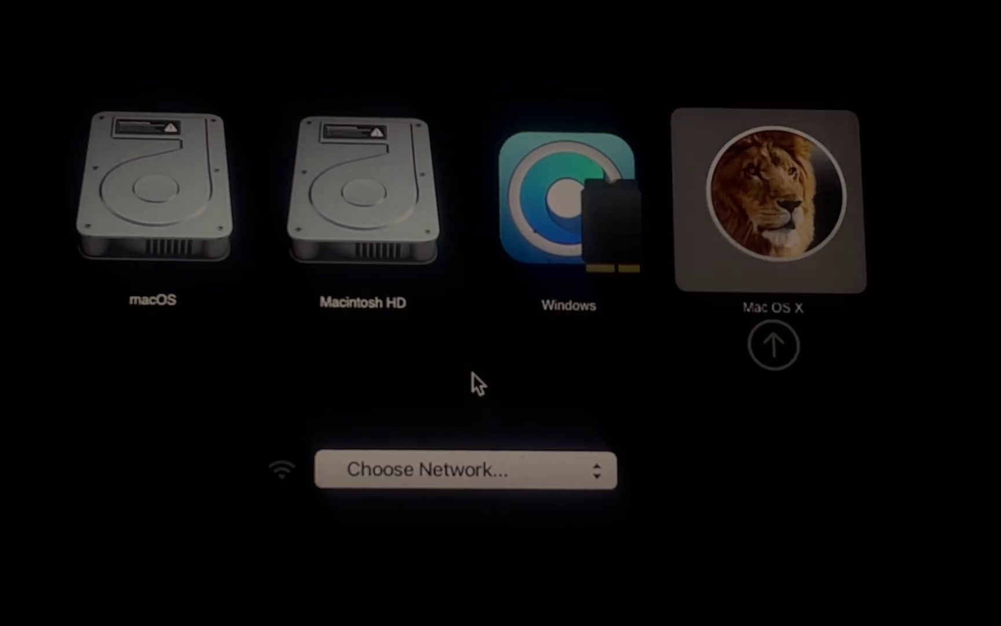
key(Return)
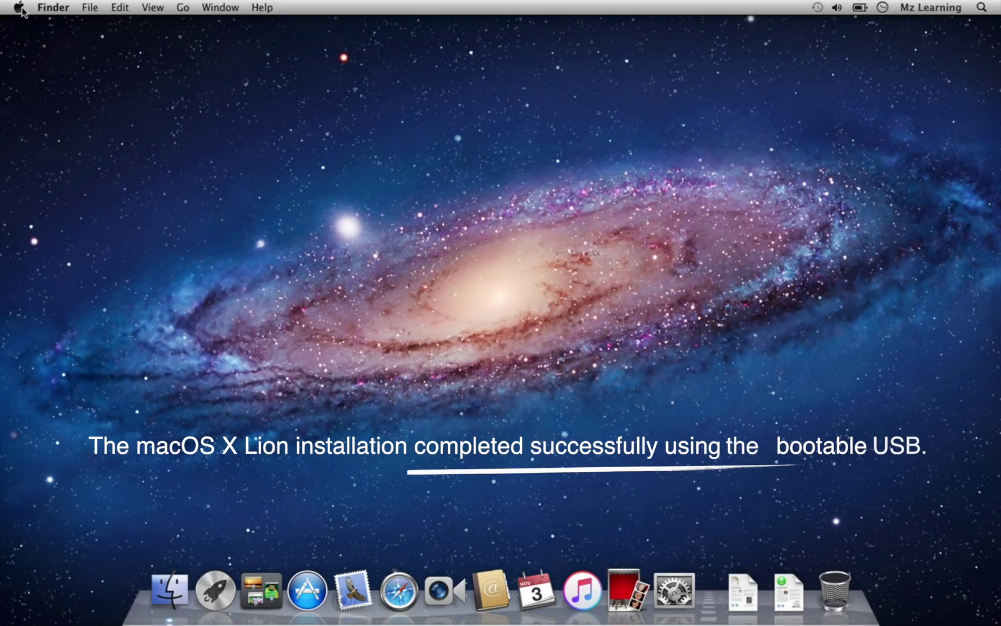
Check the installed Mac OS X version in About This Mac and start Software Update from there.
click(18, 7)
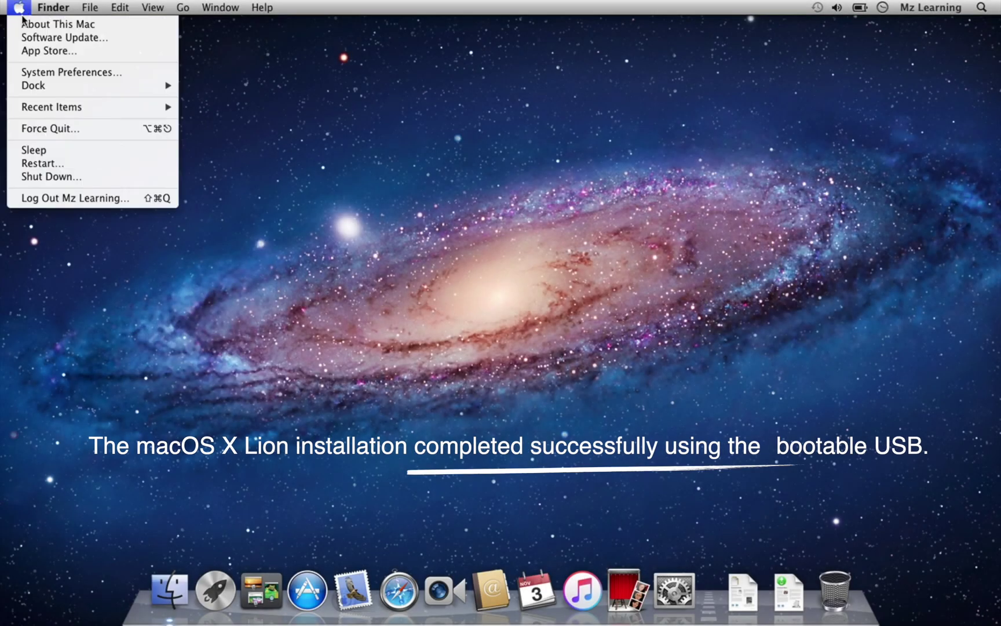
click(25, 26)
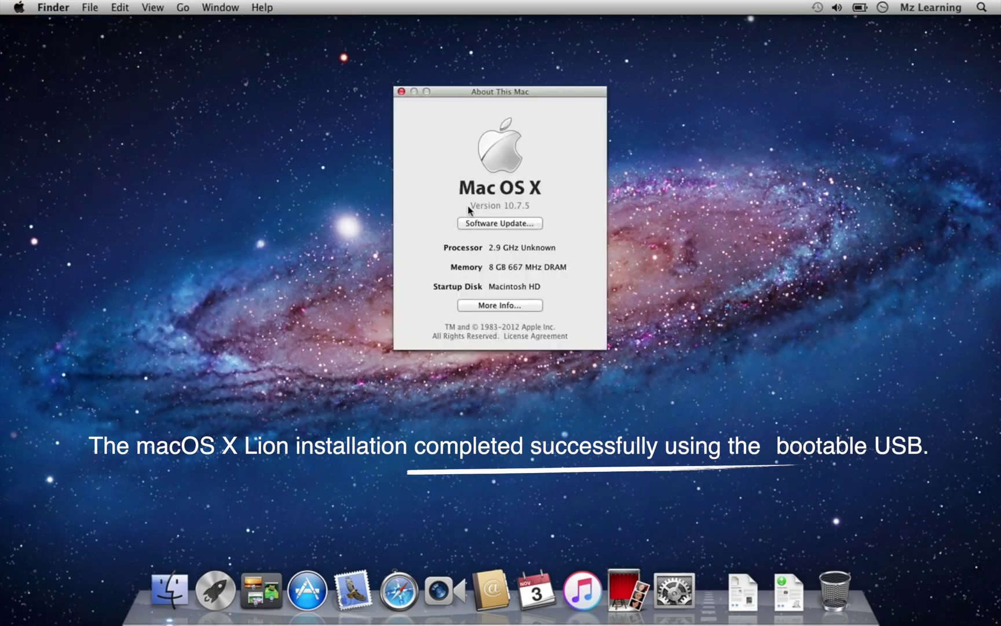
click(504, 224)
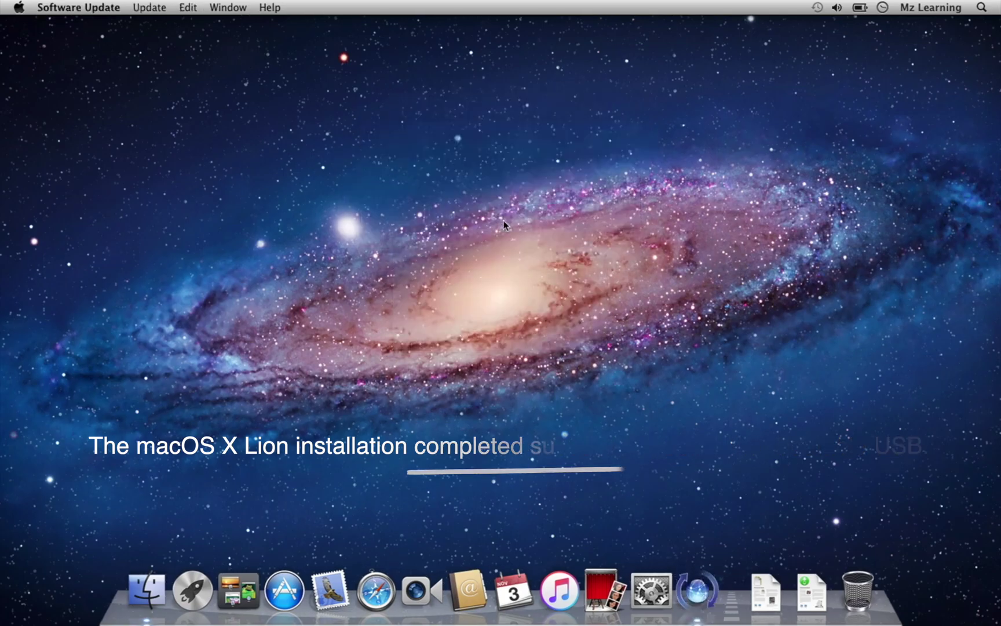
click(592, 212)
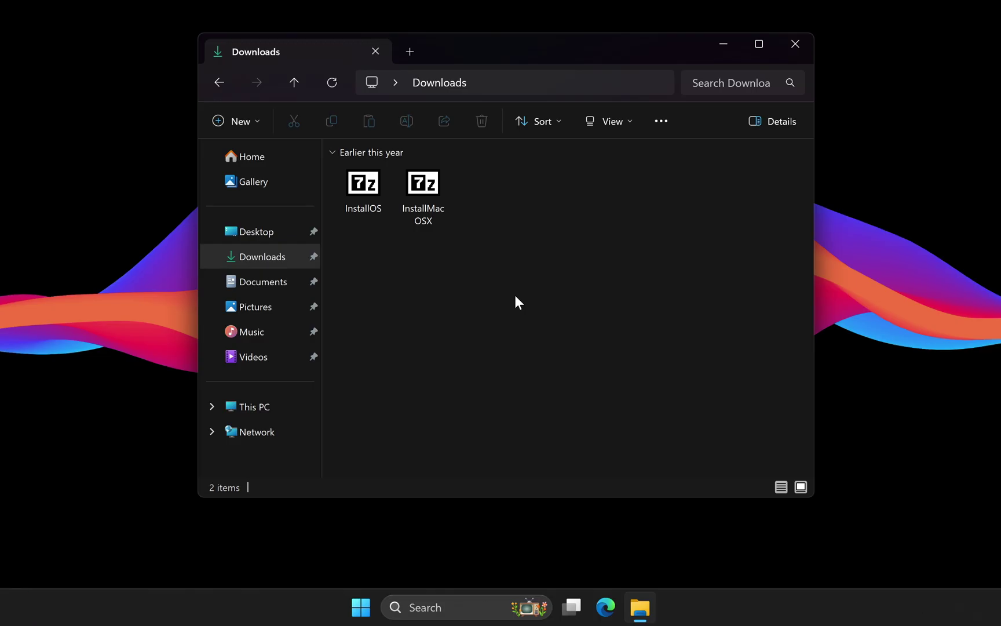
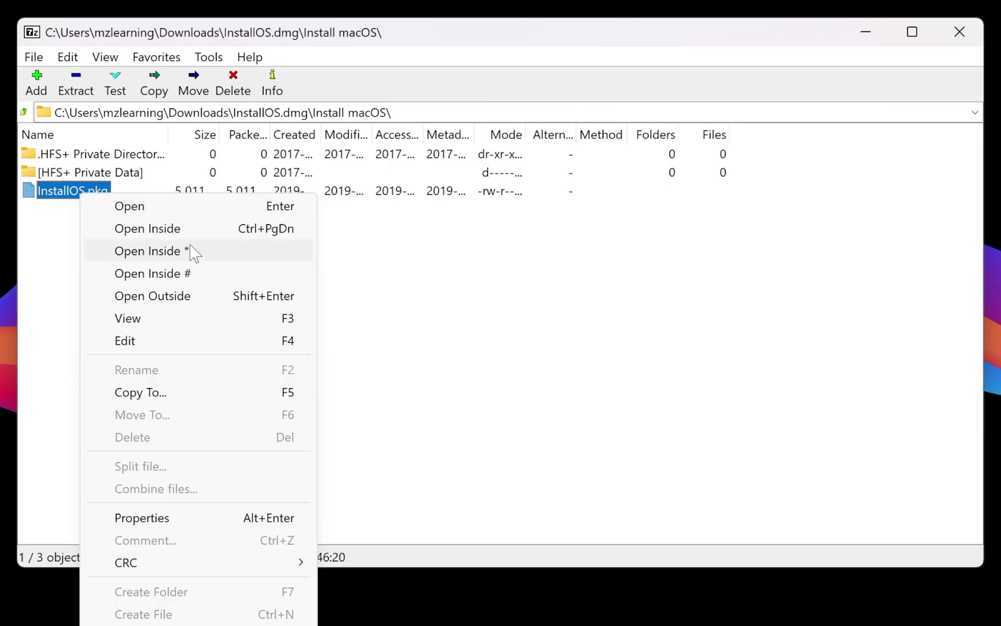
Open InstallOS.pkg with the Open Inside * option, enter its InstallOS.pkg folder, and open InstallESD.dmg.
click(188, 253)
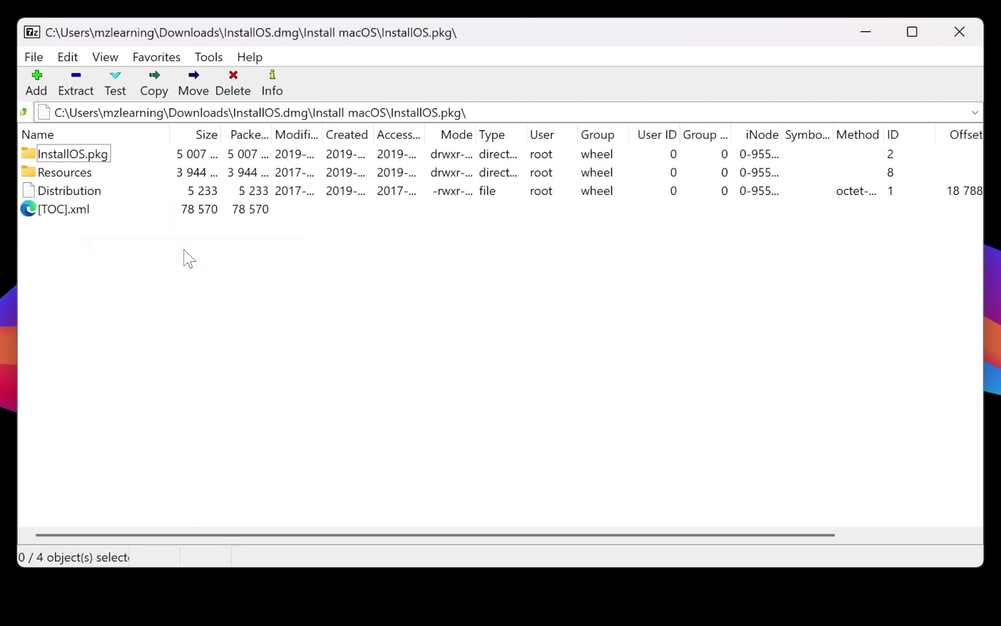
double_click(75, 156)
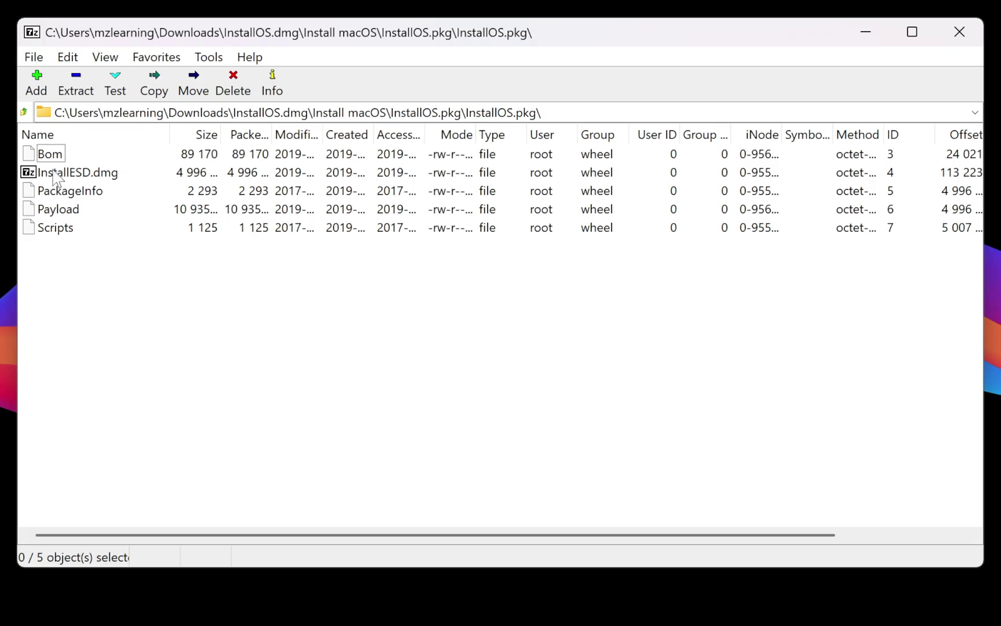
double_click(88, 172)
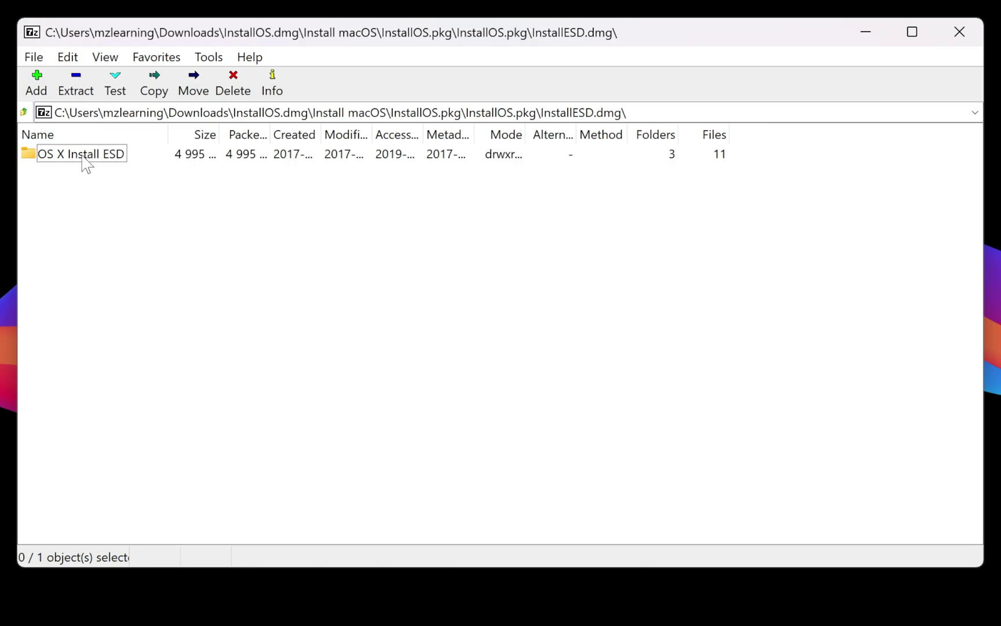
Copy the OS X Install ESD folder out of InstallESD.dmg to the Desktop folder.
right_click(82, 158)
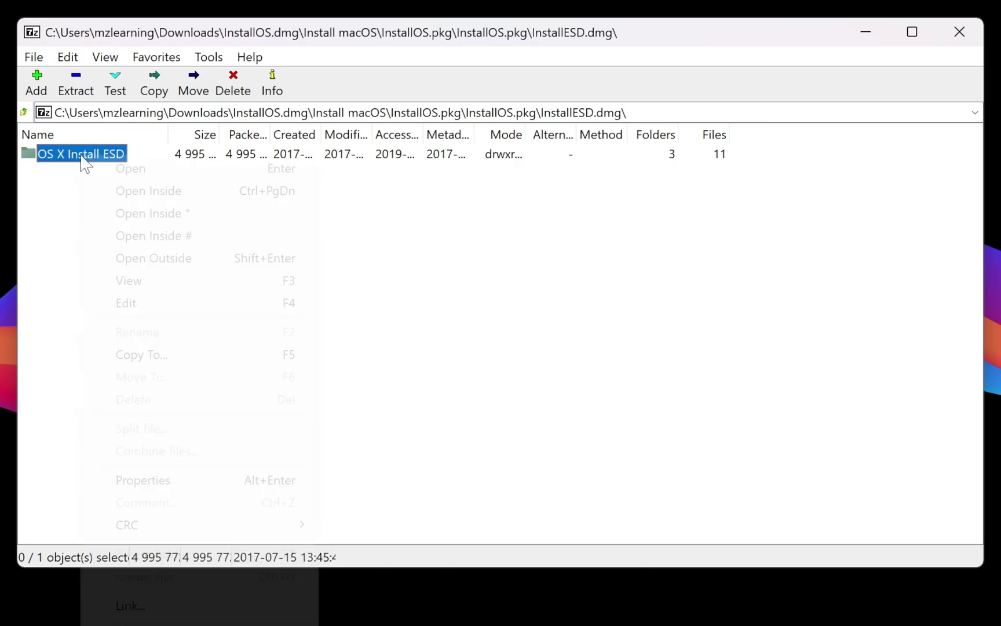
click(149, 355)
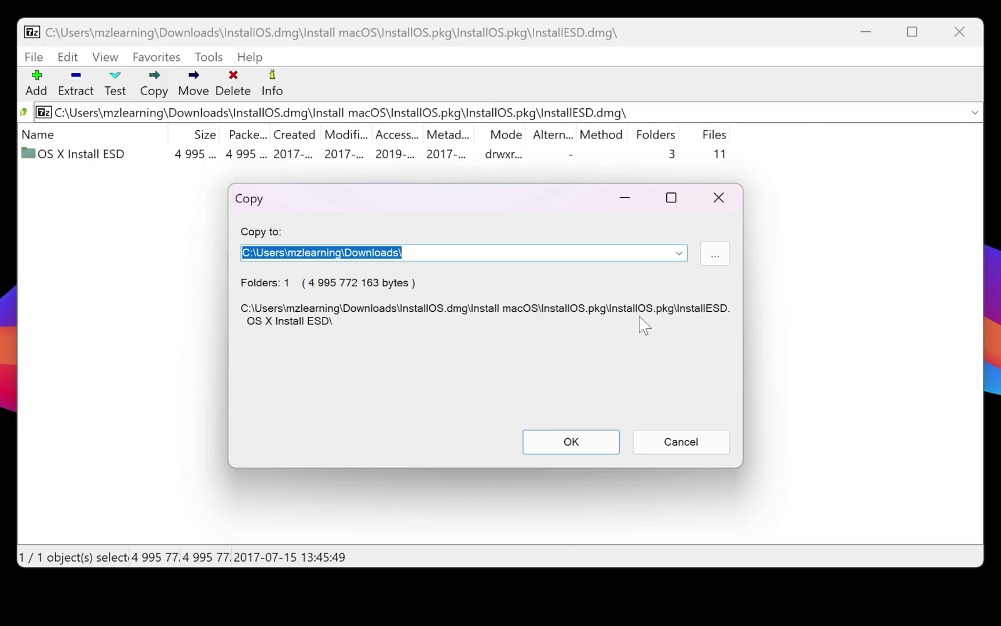
click(679, 253)
click(604, 268)
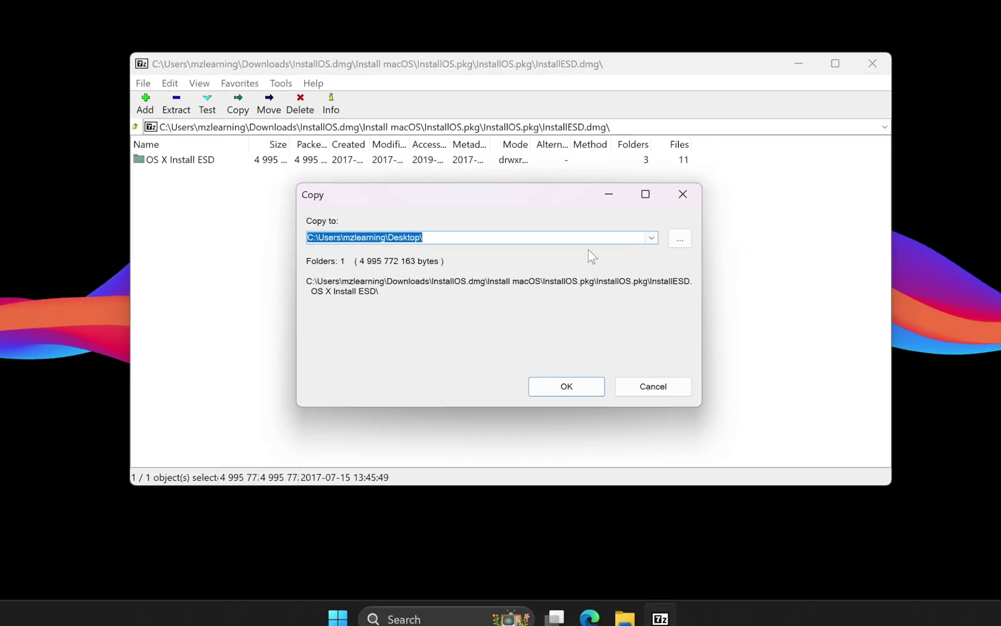
click(566, 386)
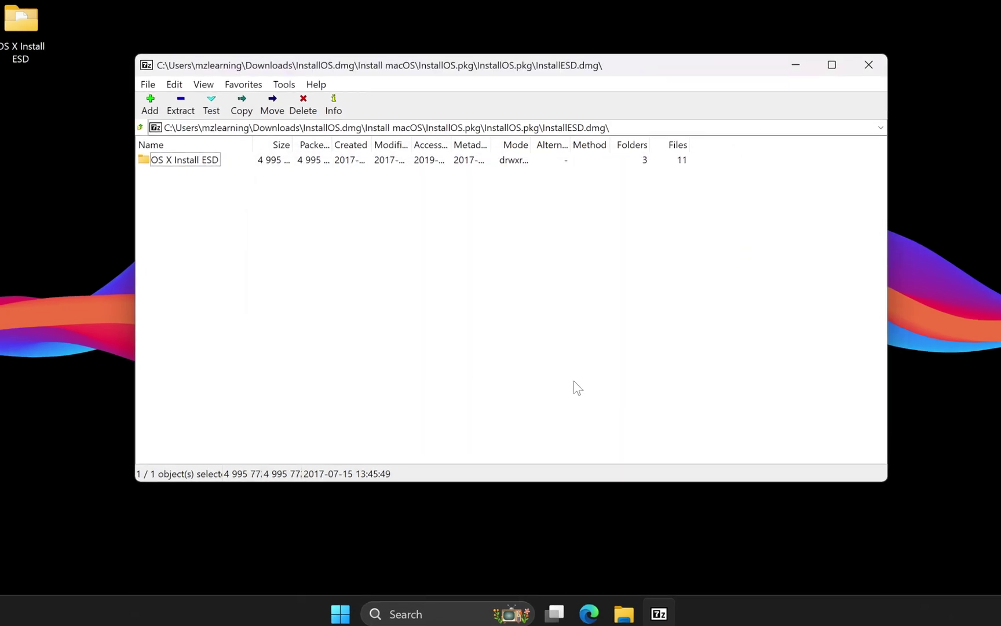
click(193, 161)
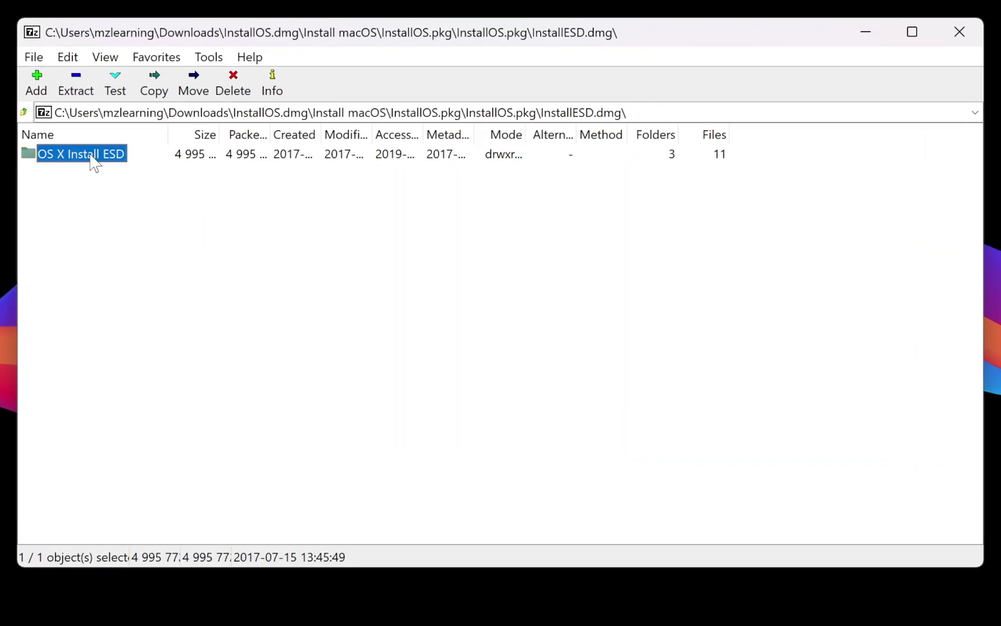
Open BaseSystem.dmg inside OS X Install ESD and browse to the Contents\Resources folder of Install macOS Sierra.app.
double_click(91, 157)
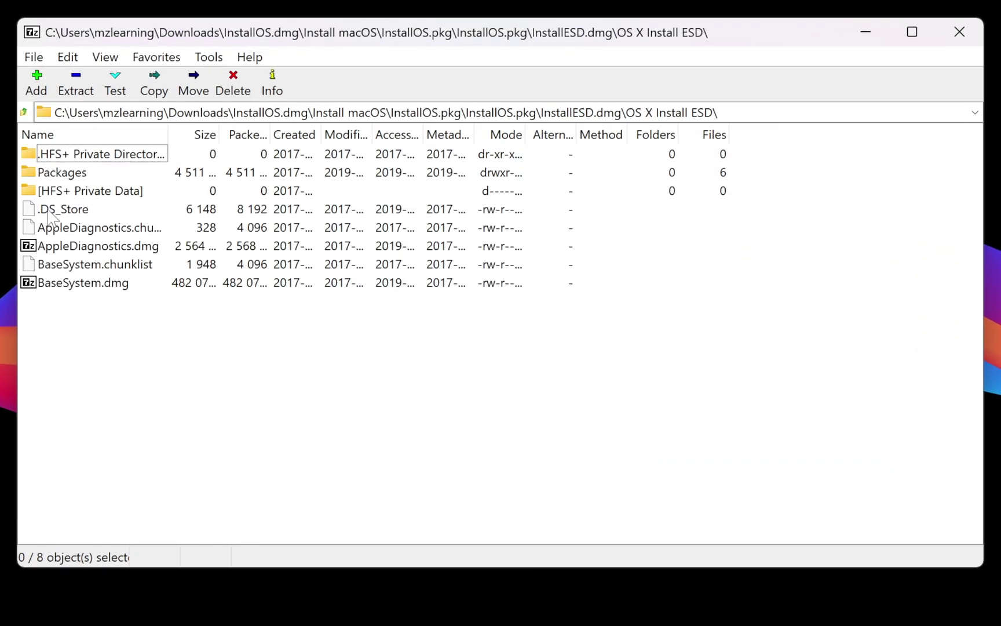
double_click(98, 283)
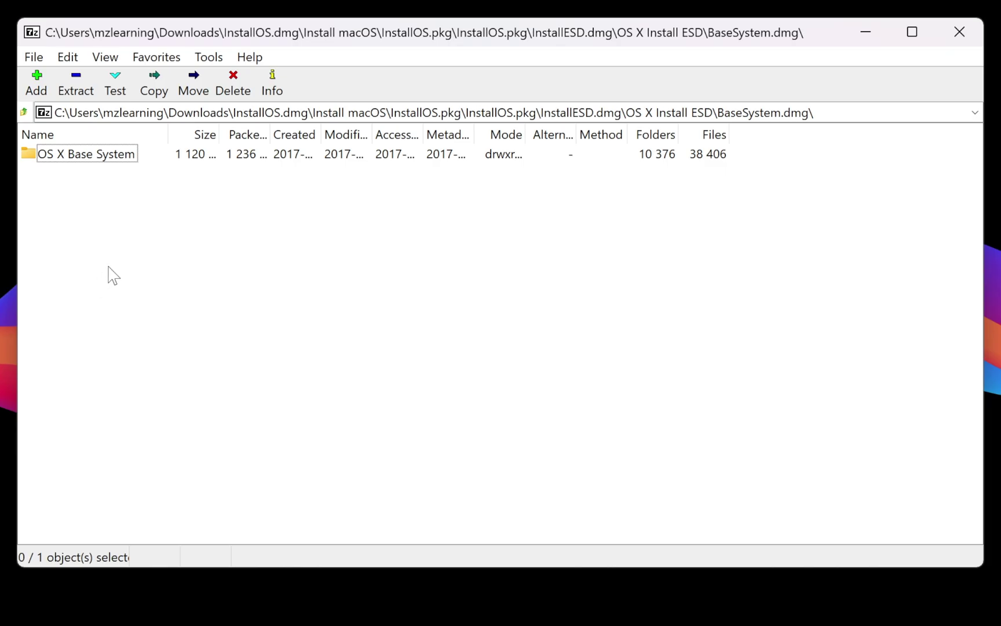
double_click(100, 158)
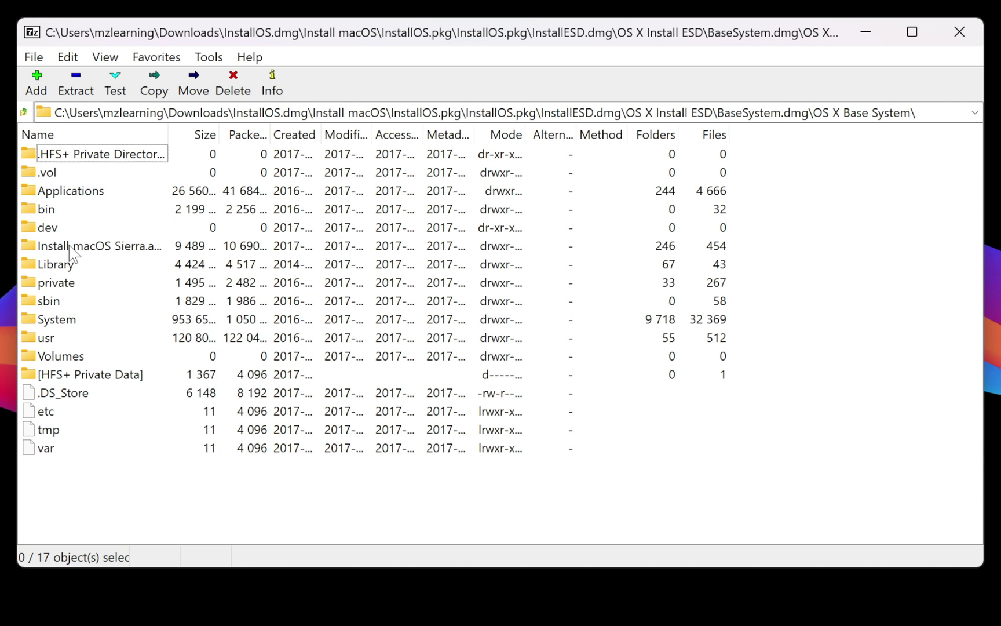
double_click(112, 246)
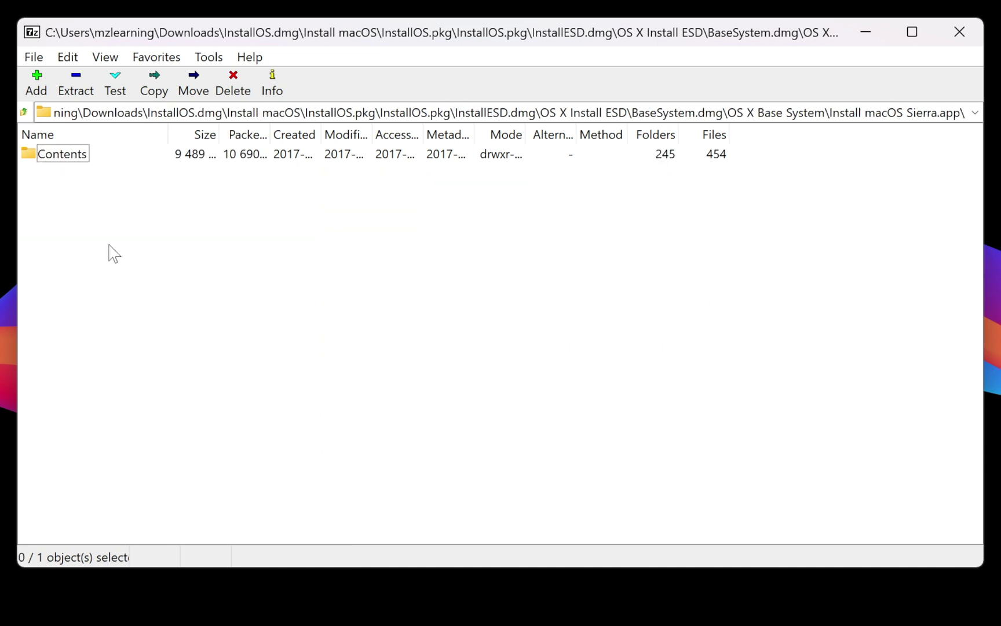
double_click(67, 158)
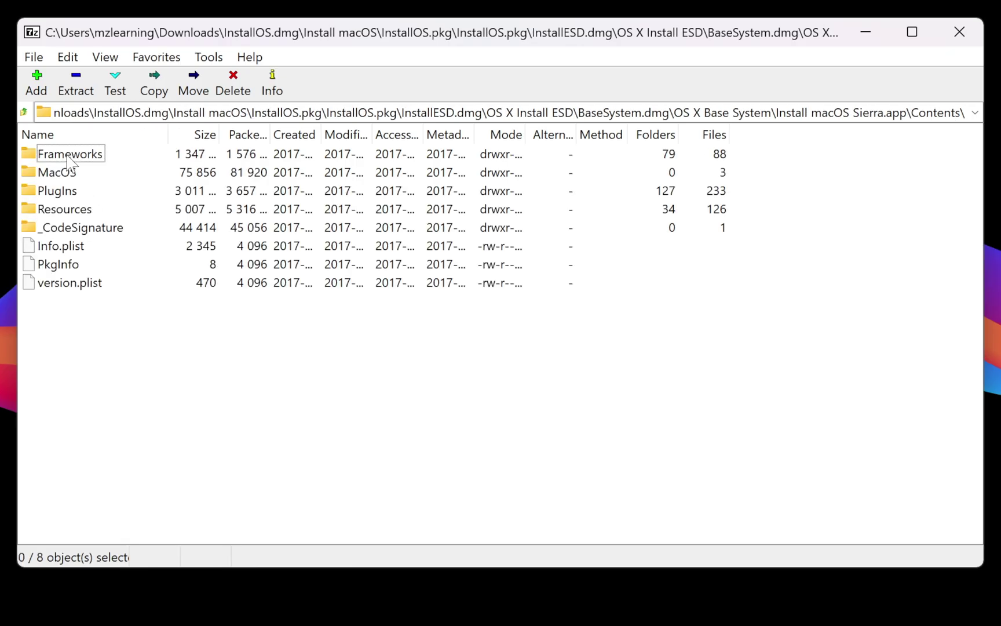
double_click(76, 212)
scroll(76, 213, down, 4)
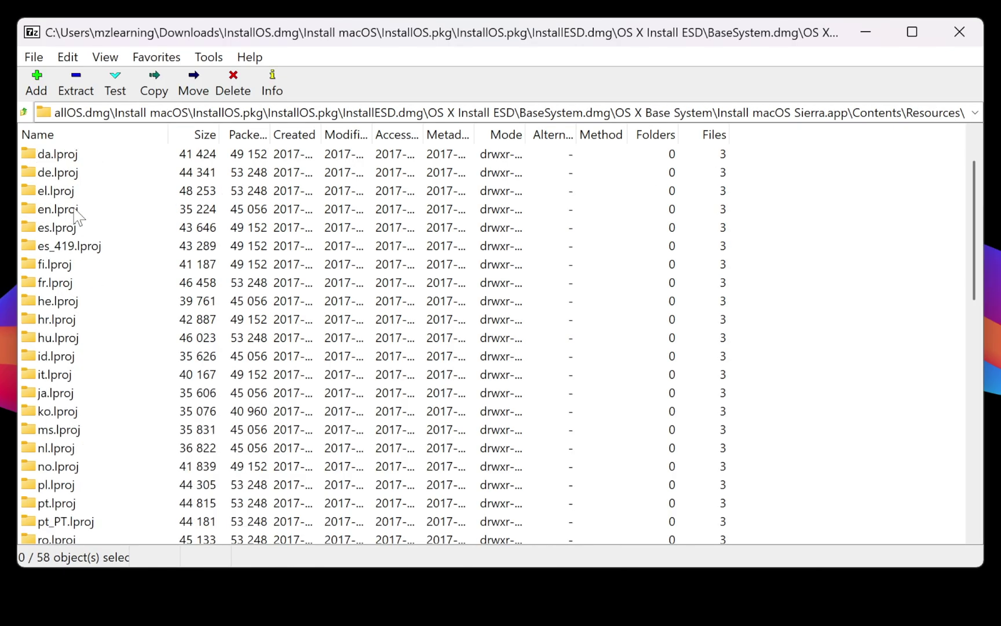
scroll(76, 215, down, 6)
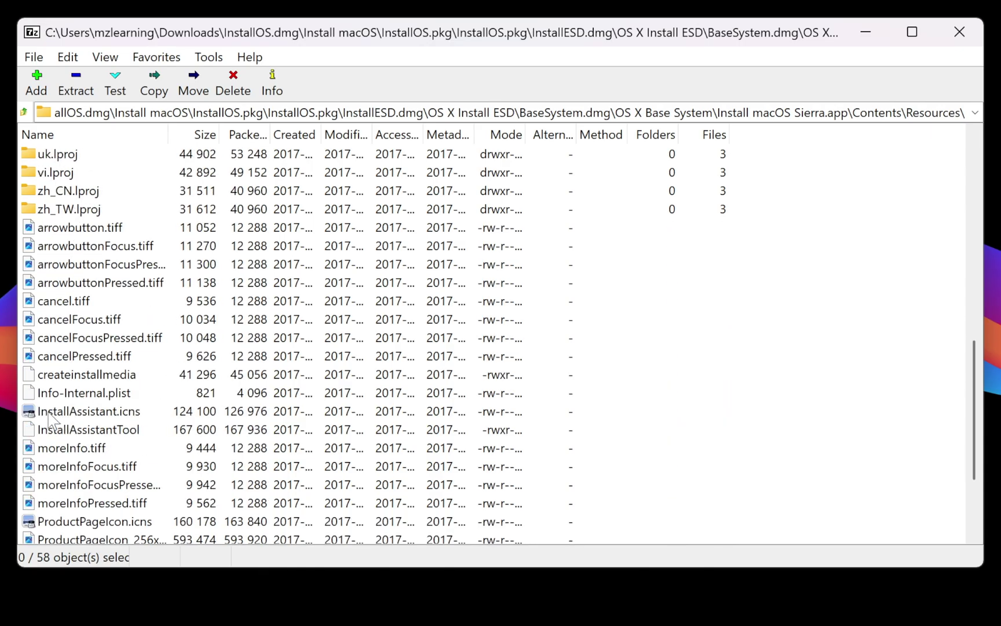
Copy InstallAssistant.icns out of the Resources folder to the Desktop and move it into the OS X Install ESD folder.
right_click(121, 418)
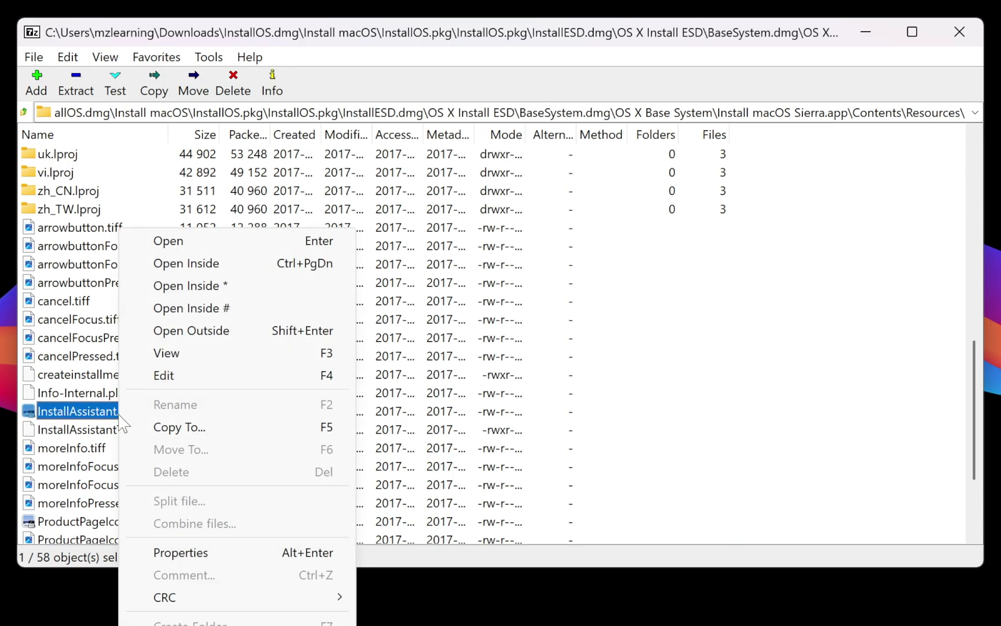
click(176, 428)
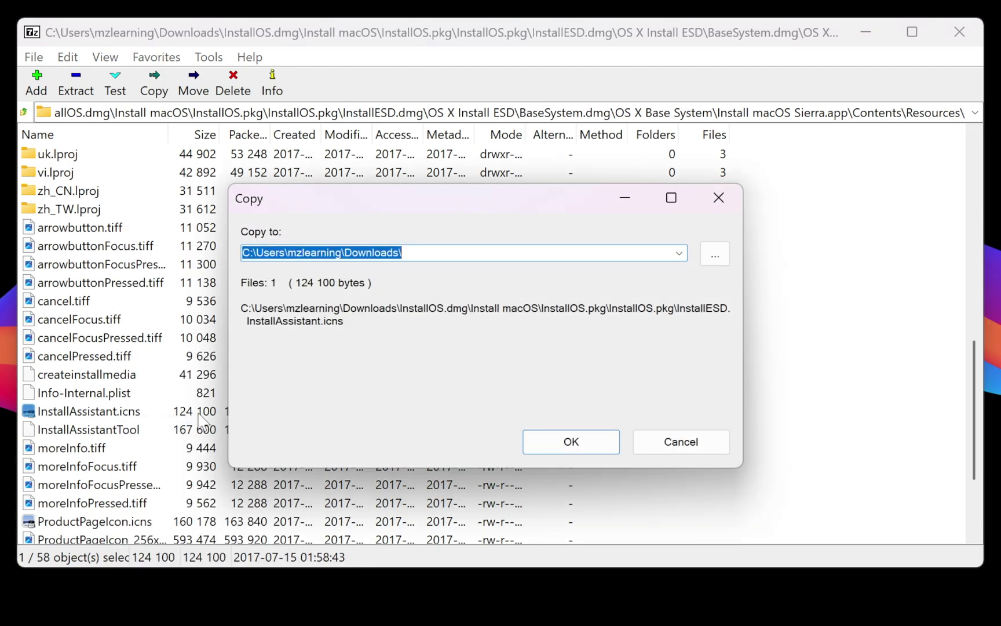
click(679, 252)
click(664, 267)
click(576, 441)
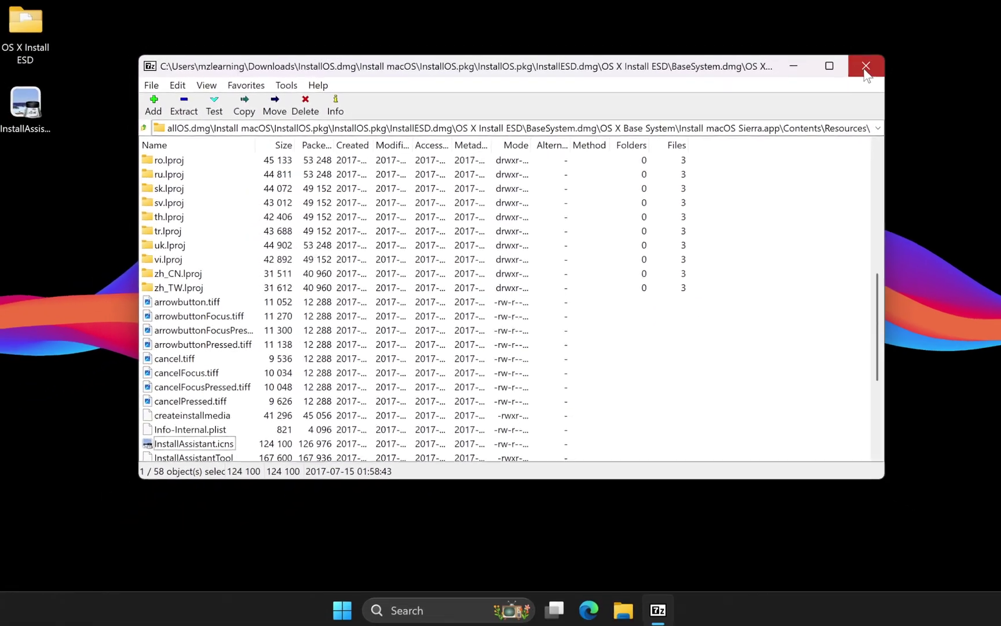
click(960, 32)
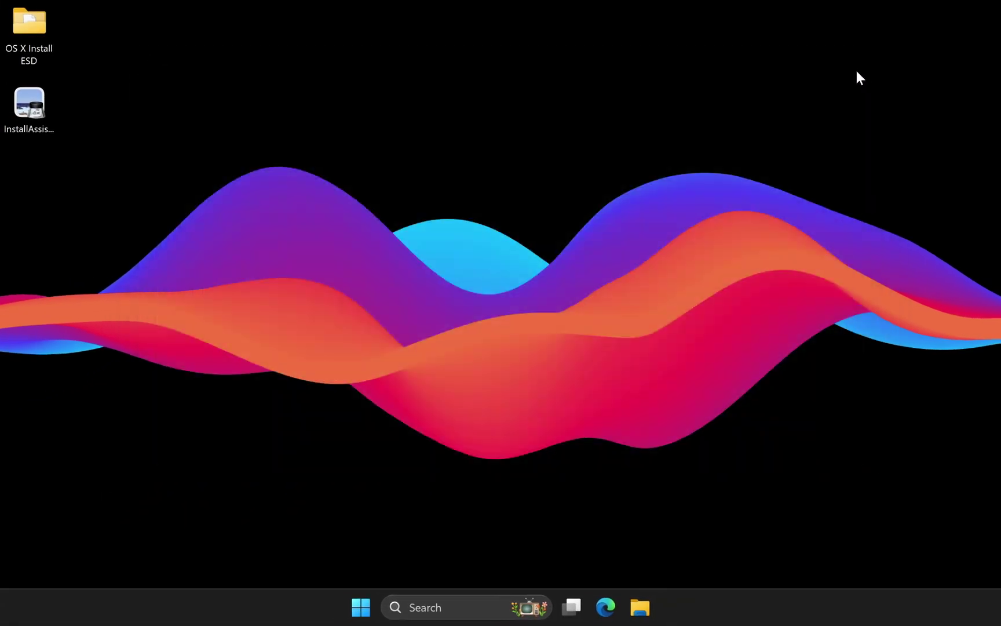
drag(28, 103, 30, 31)
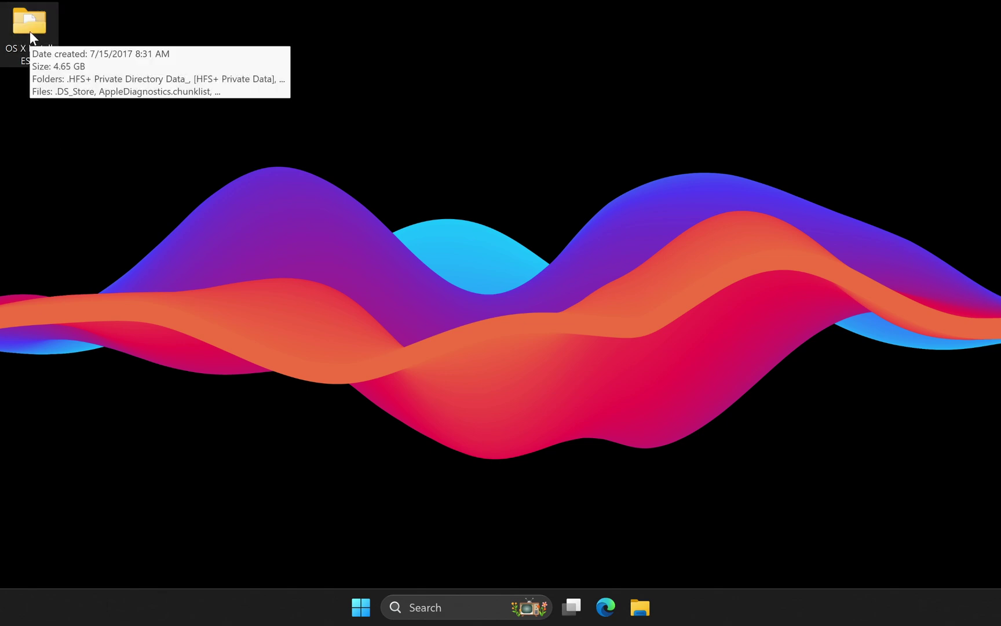
Launch TransMac as administrator, allow it to make changes, and continue the trial.
click(439, 597)
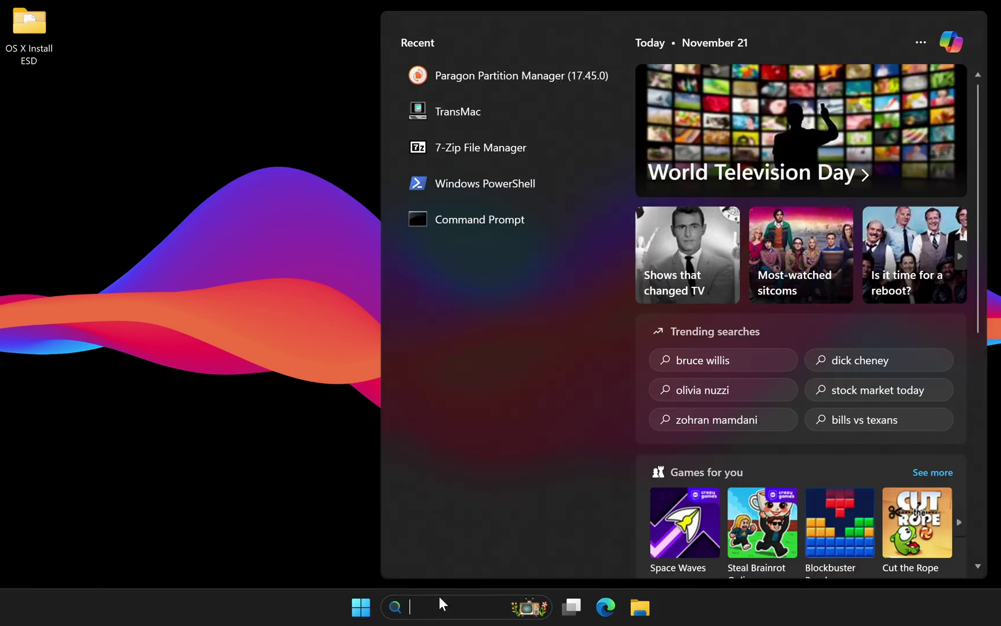
text(tr)
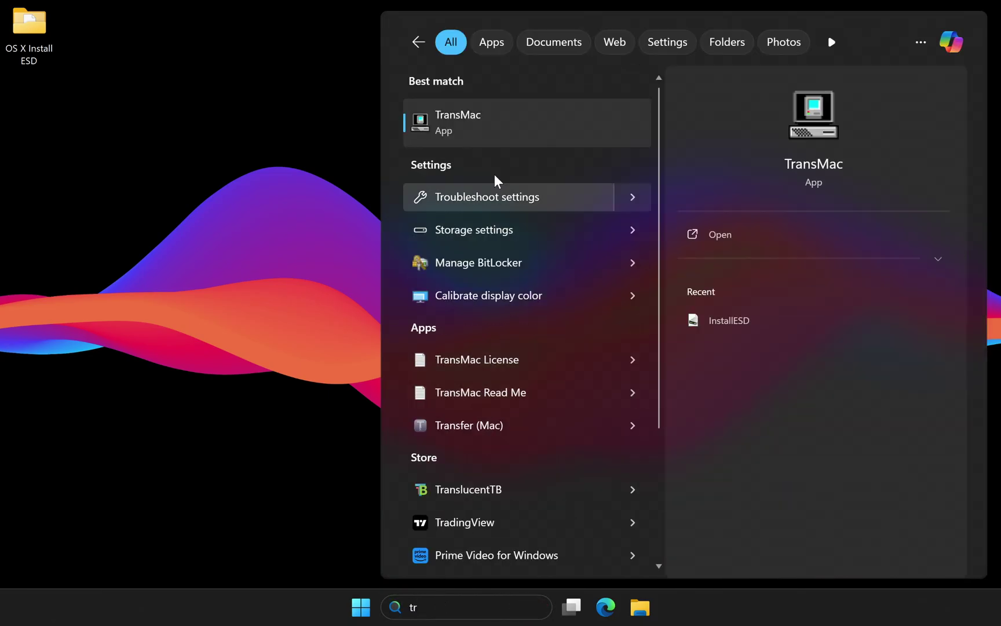
right_click(498, 134)
click(552, 149)
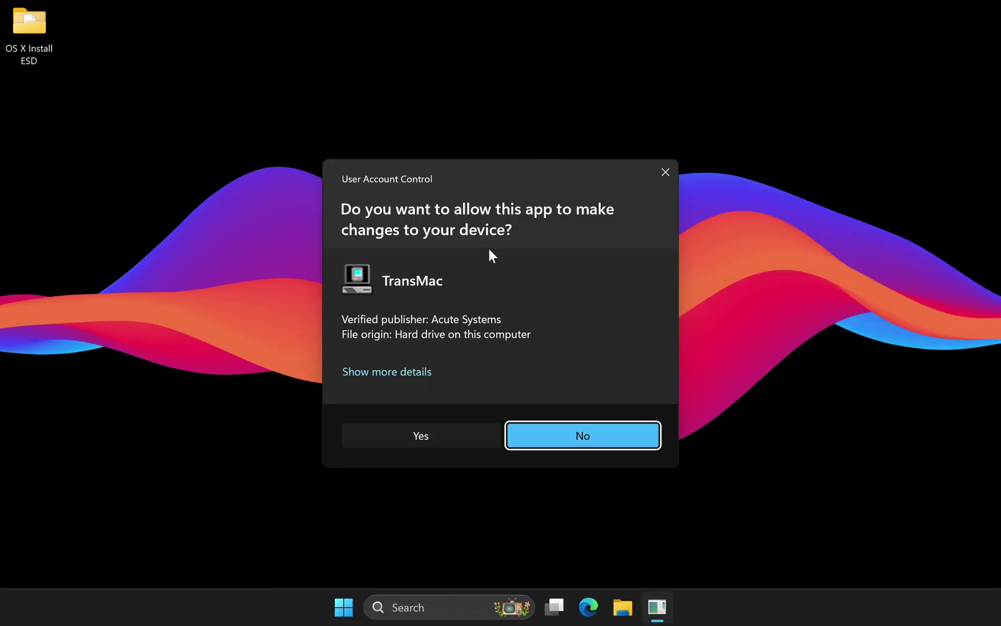
click(446, 439)
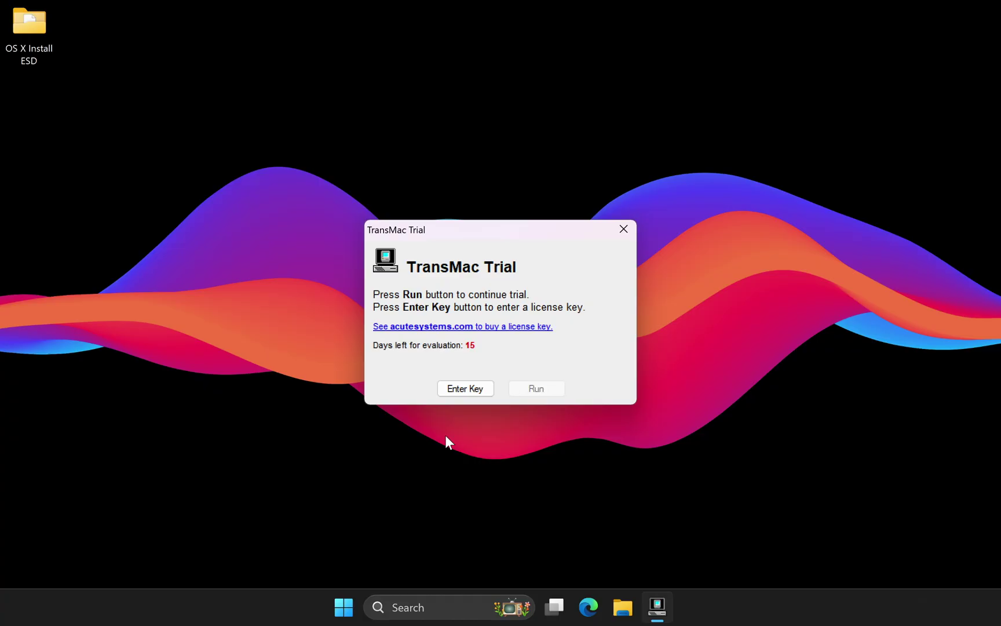
click(534, 391)
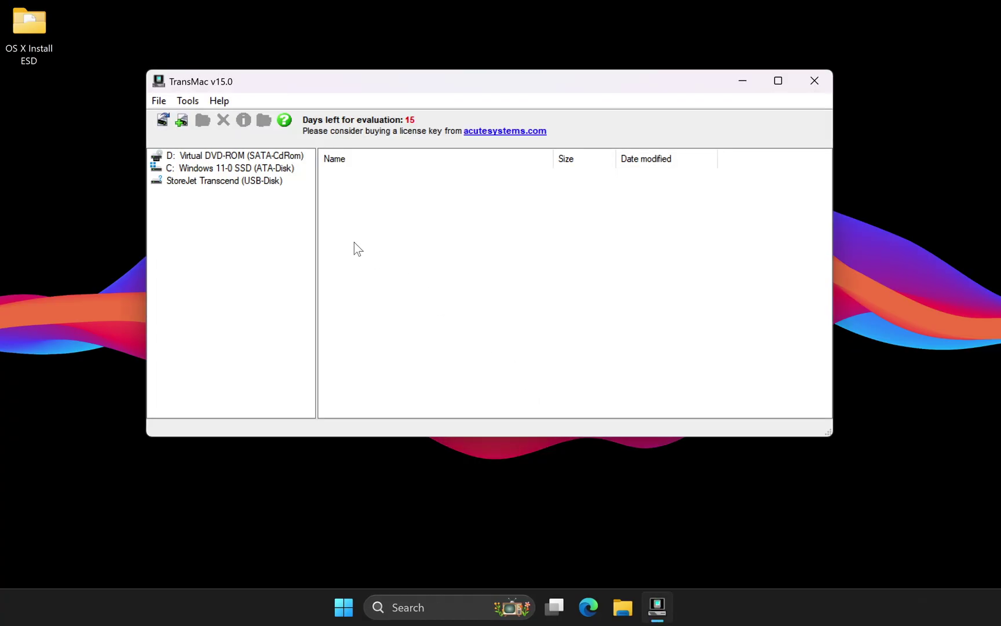
Restore BaseSystem.dmg from the desktop's OS X Install ESD folder to the StoreJet Transcend USB disk, enlarging the volume to drive size.
right_click(223, 180)
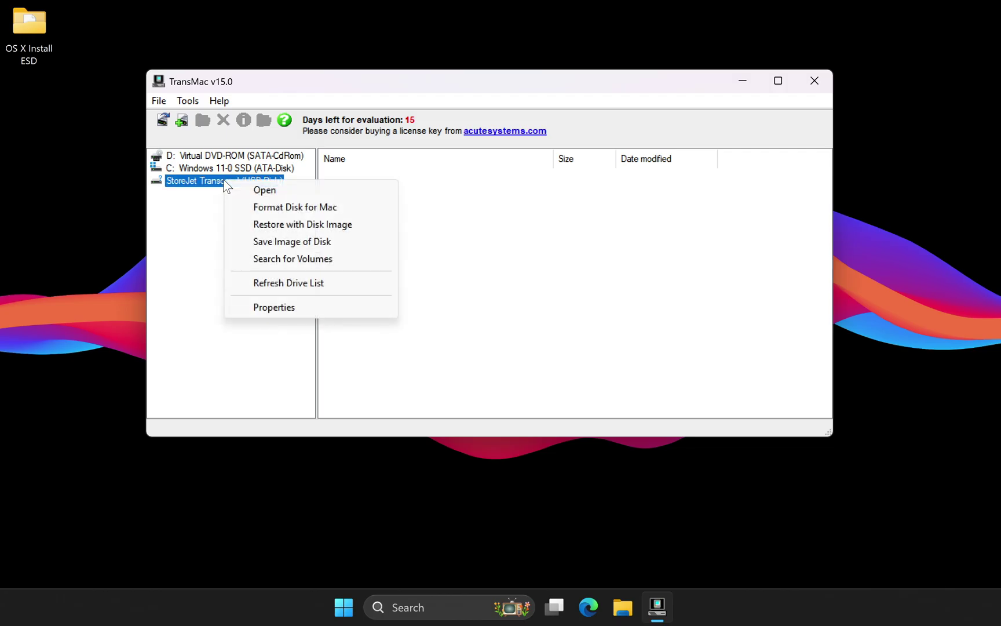
click(291, 225)
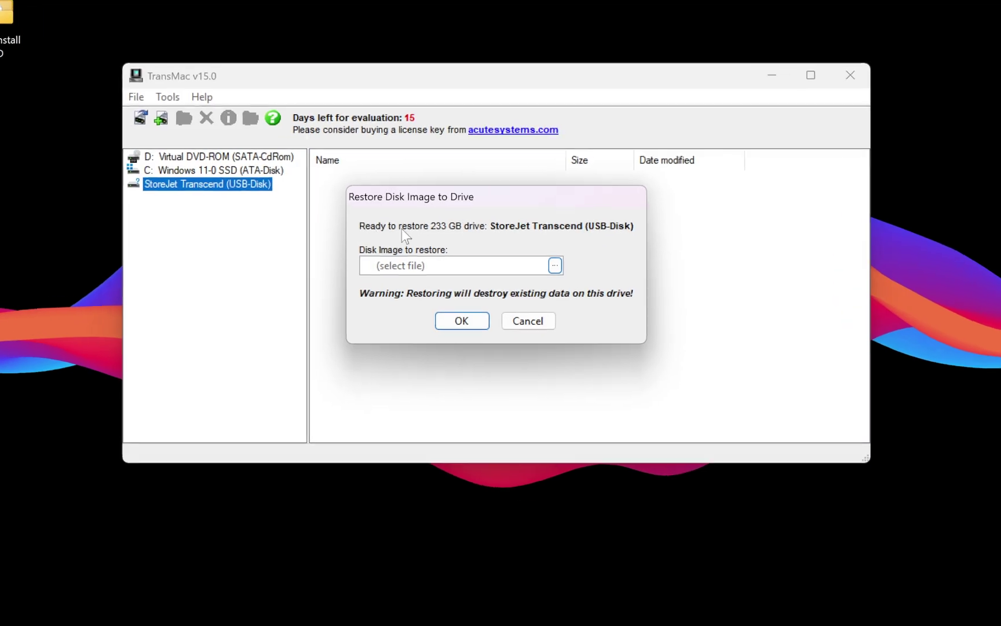
click(586, 294)
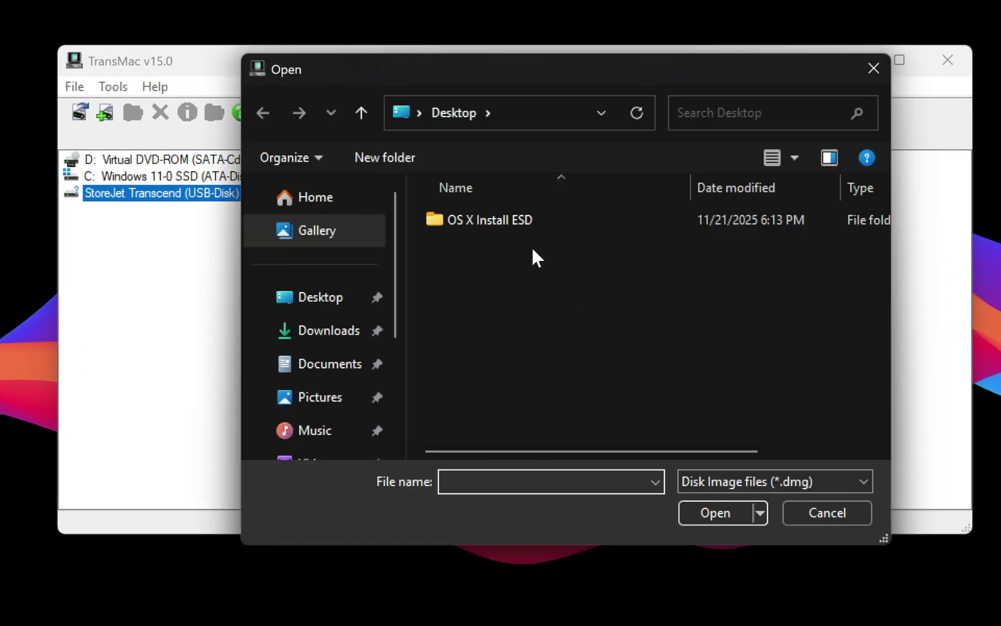
double_click(481, 223)
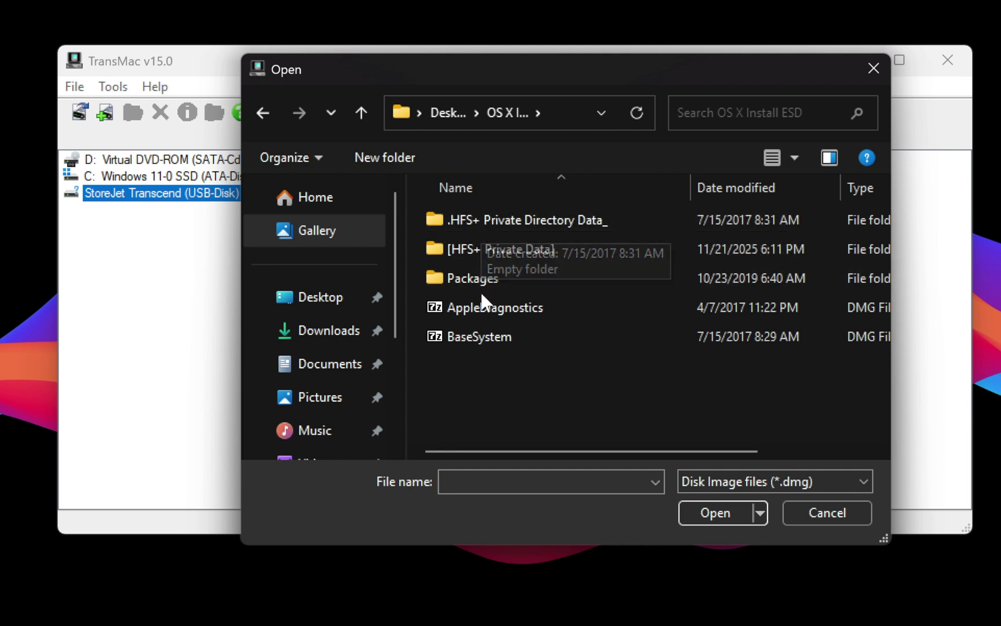
click(478, 337)
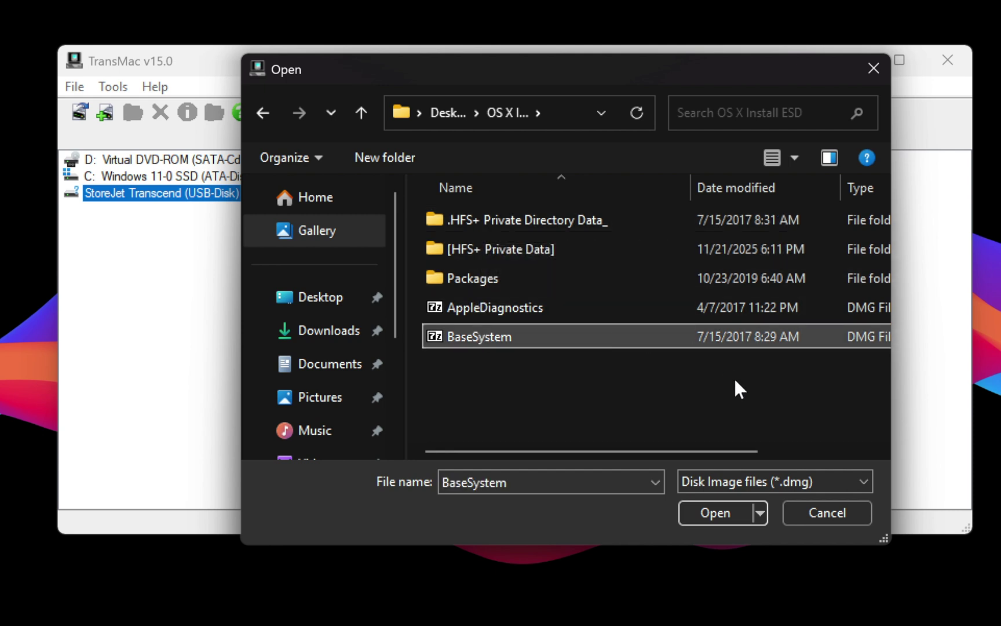
click(714, 510)
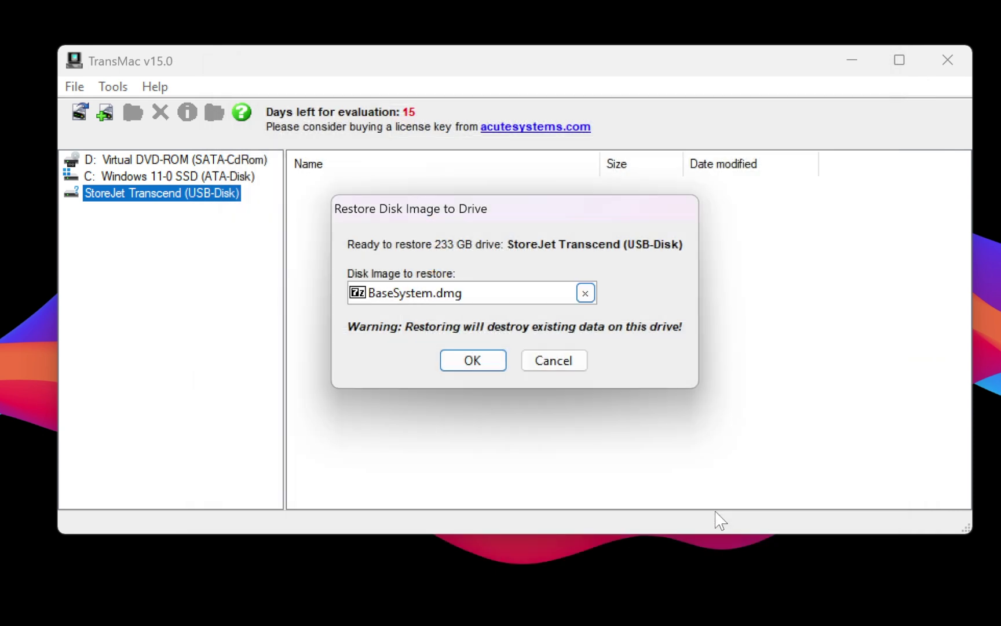
click(477, 364)
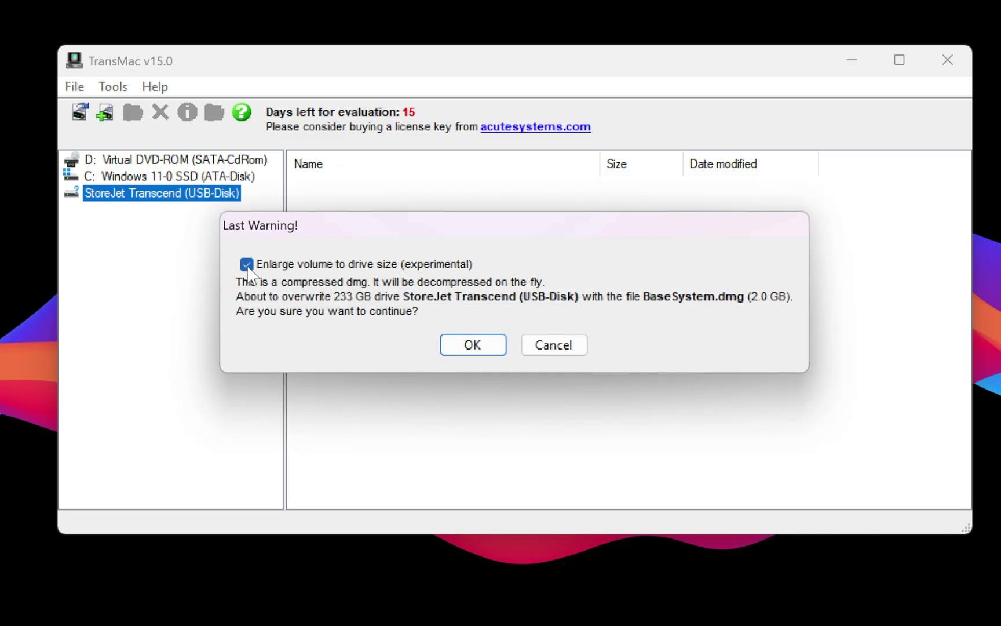
click(472, 345)
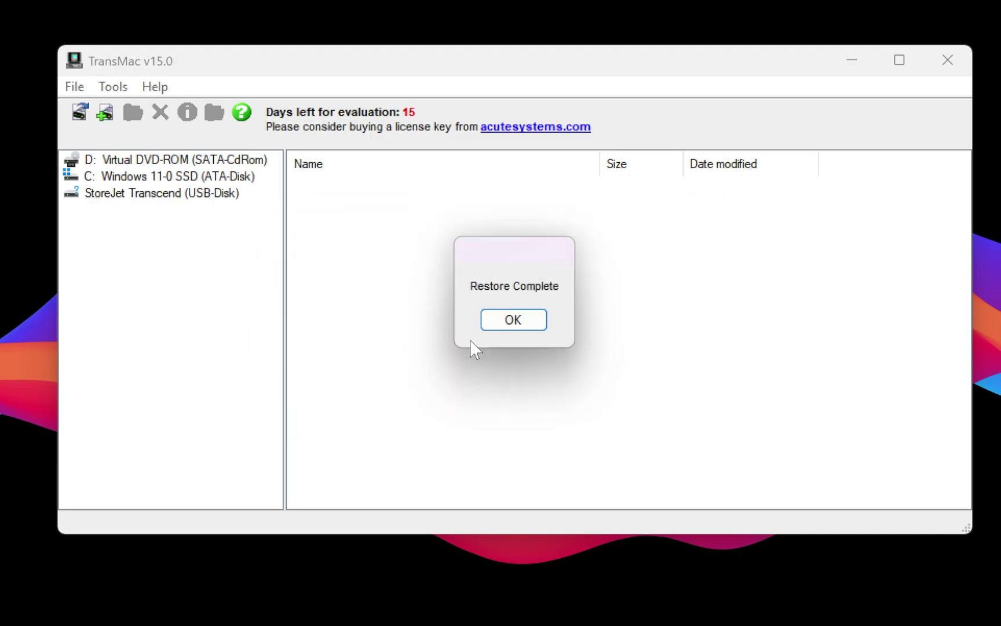
click(514, 320)
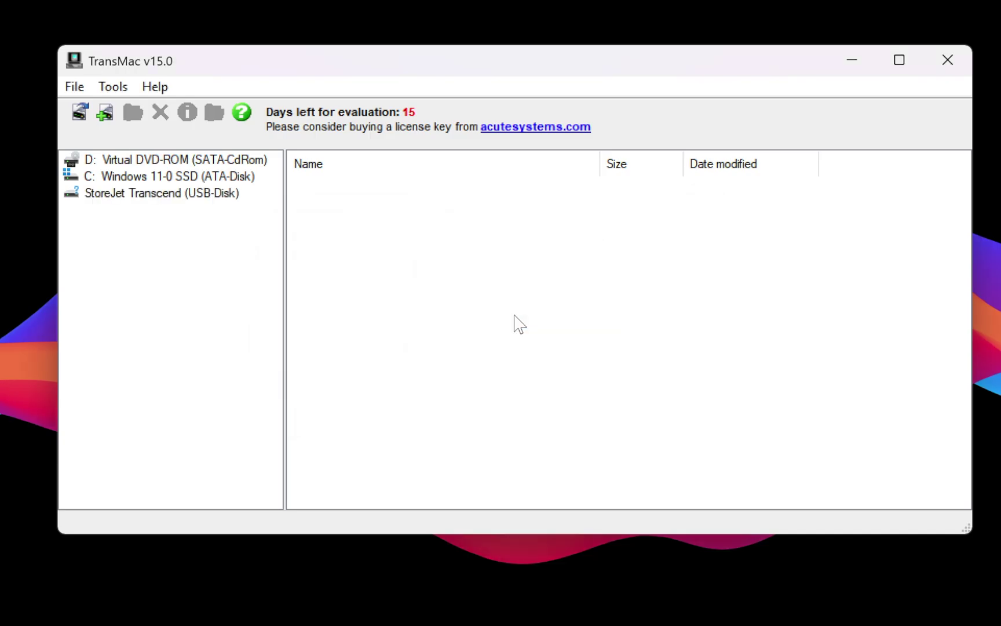
Delete the Packages file from the System/Installation folder of the OS X Base System volume on the USB disk.
click(167, 197)
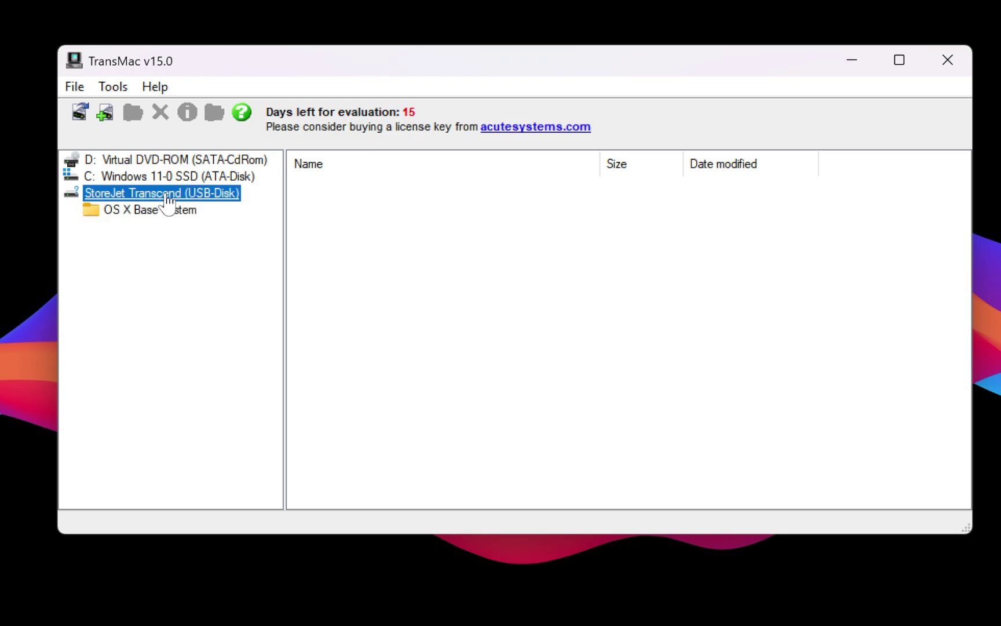
click(167, 210)
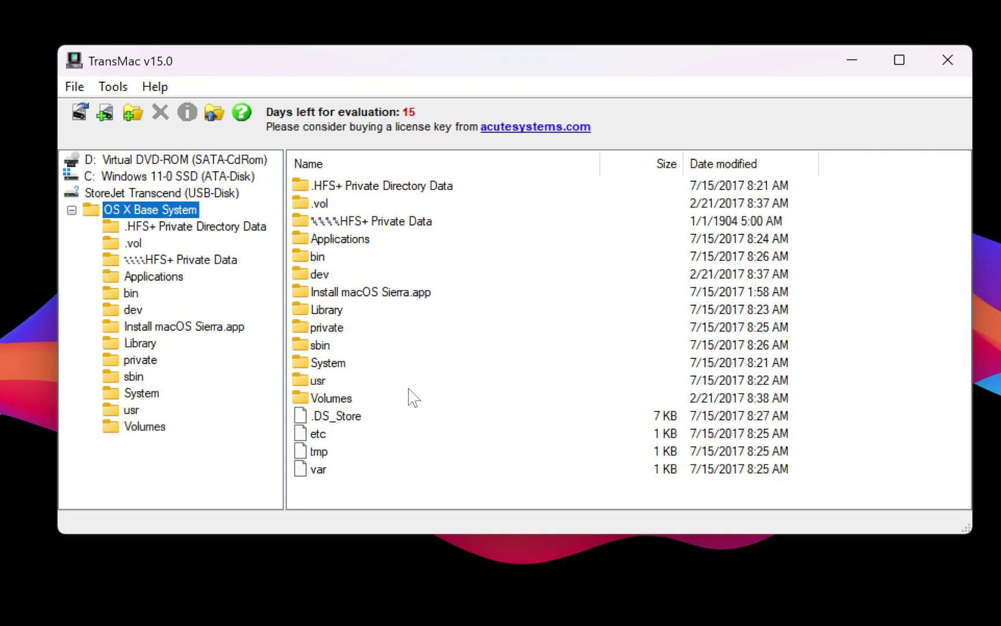
click(337, 367)
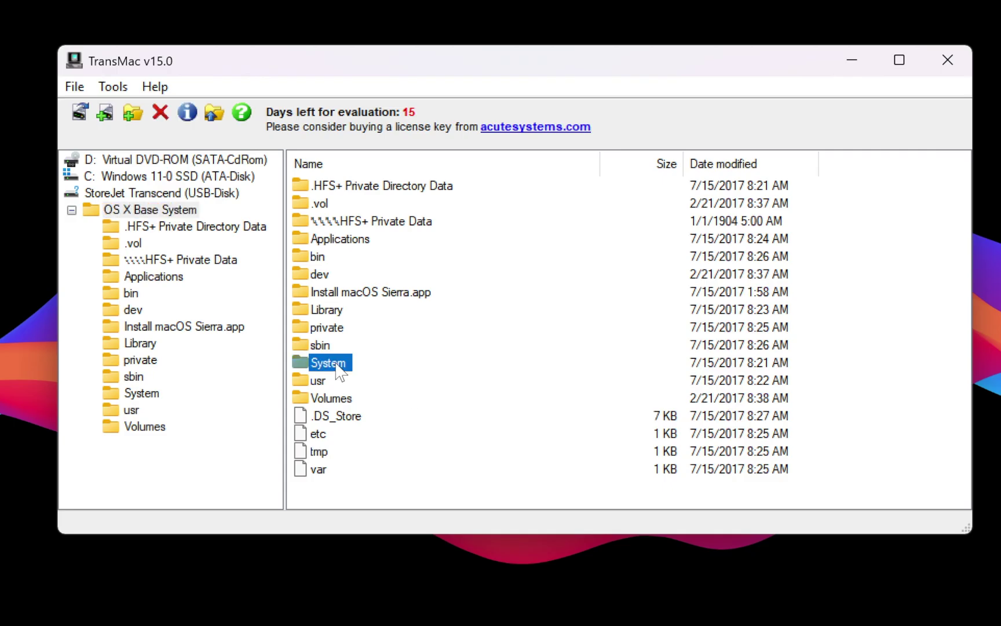
double_click(339, 366)
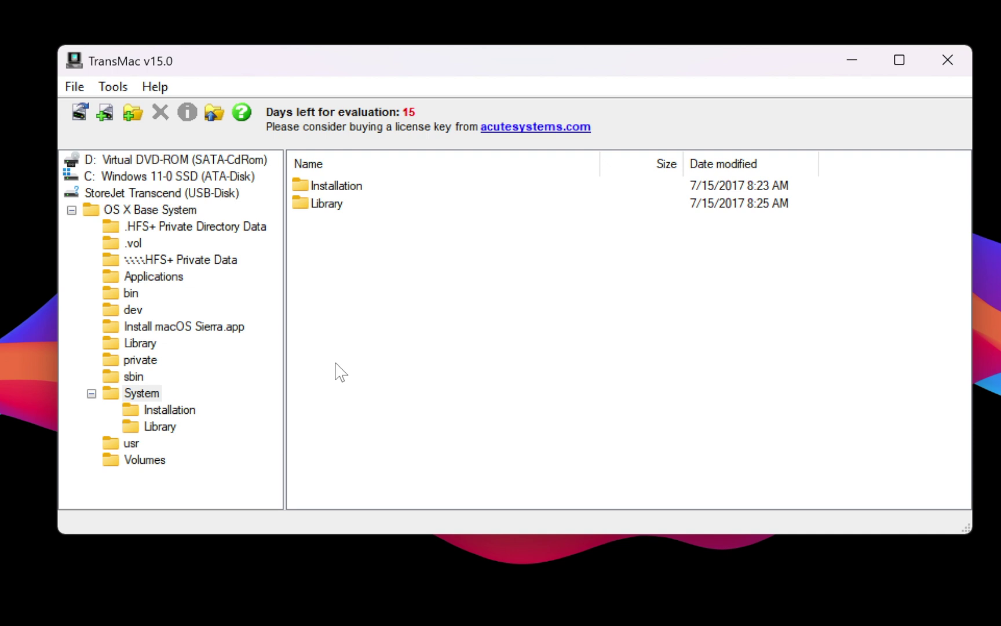
double_click(341, 186)
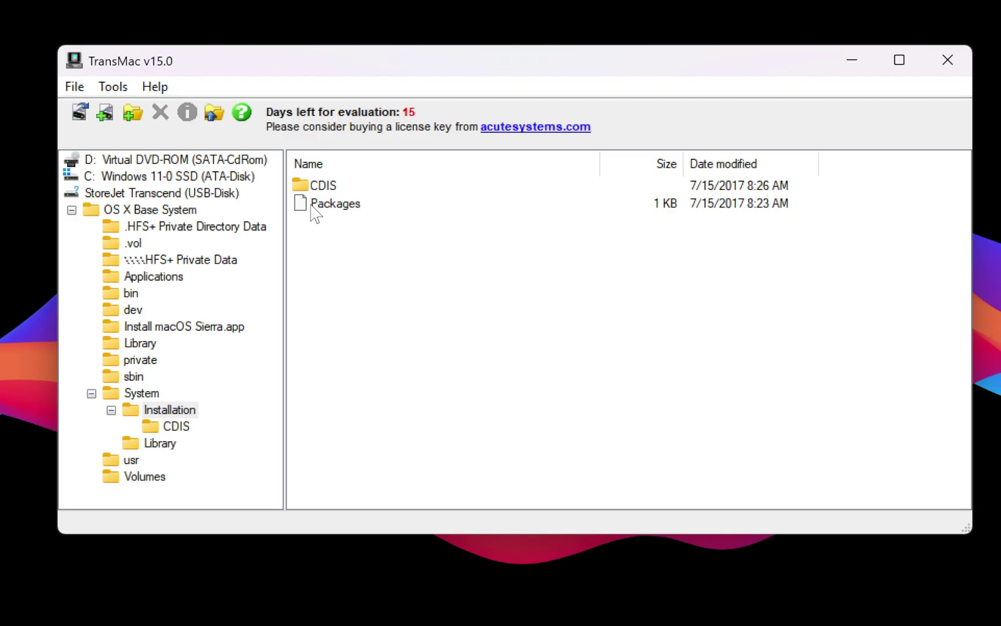
right_click(346, 215)
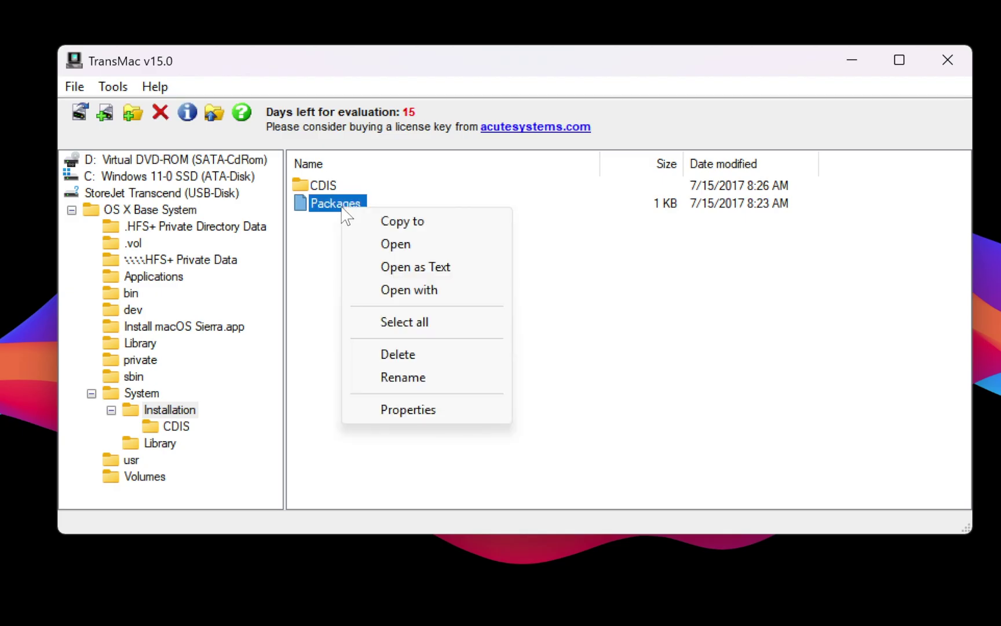
click(391, 362)
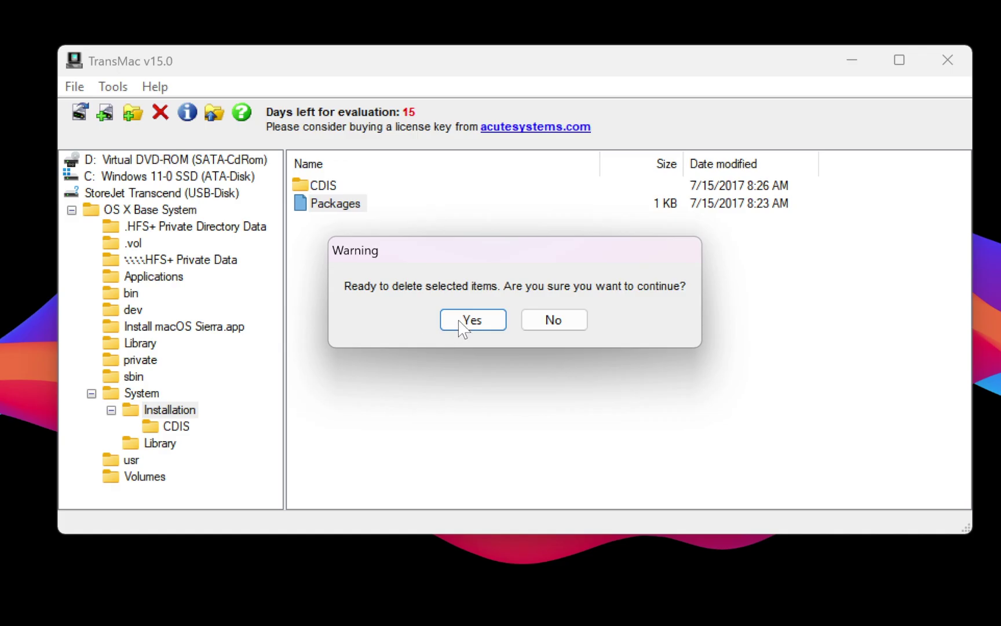
click(458, 320)
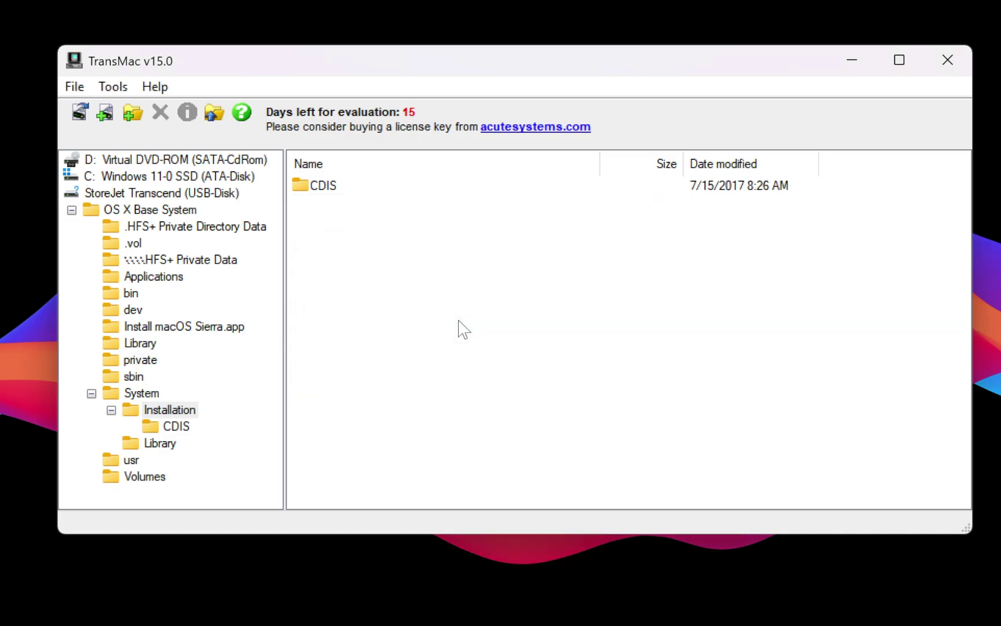
Copy the Packages folder from OS X Install ESD into the USB volume's System/Installation folder.
right_click(458, 320)
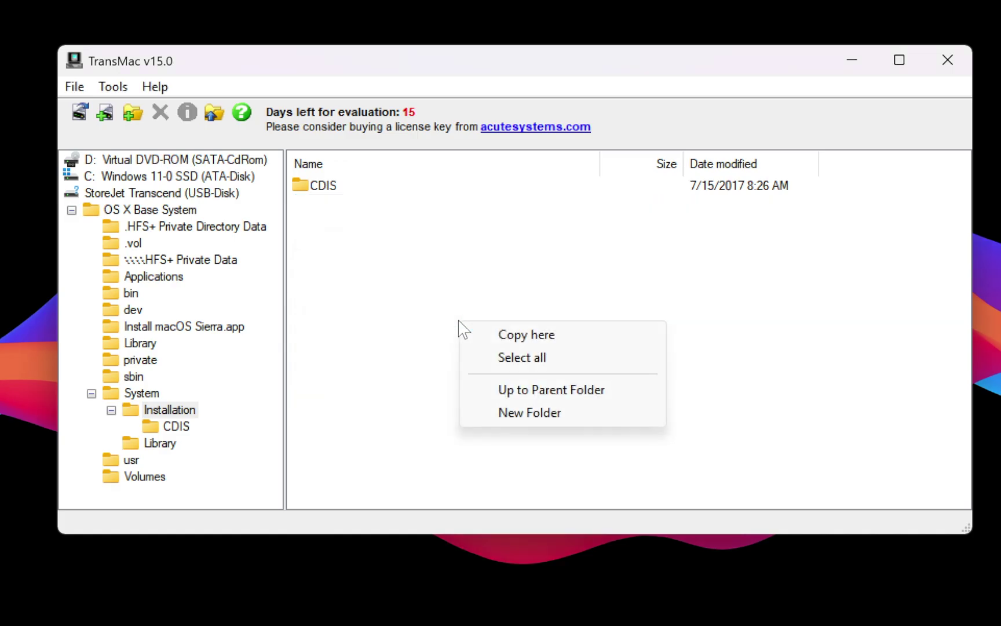
click(497, 336)
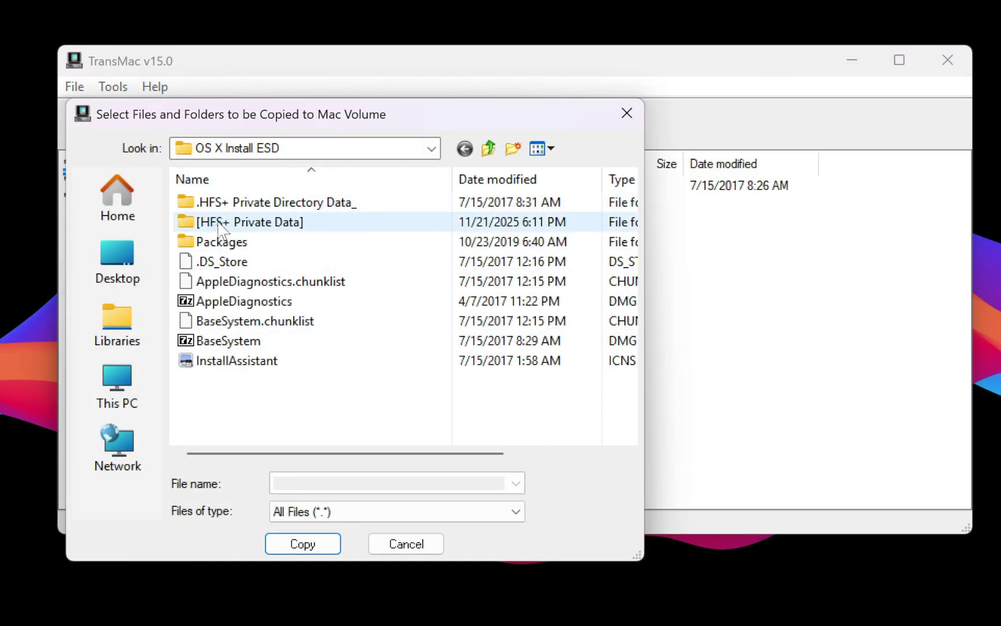
click(218, 246)
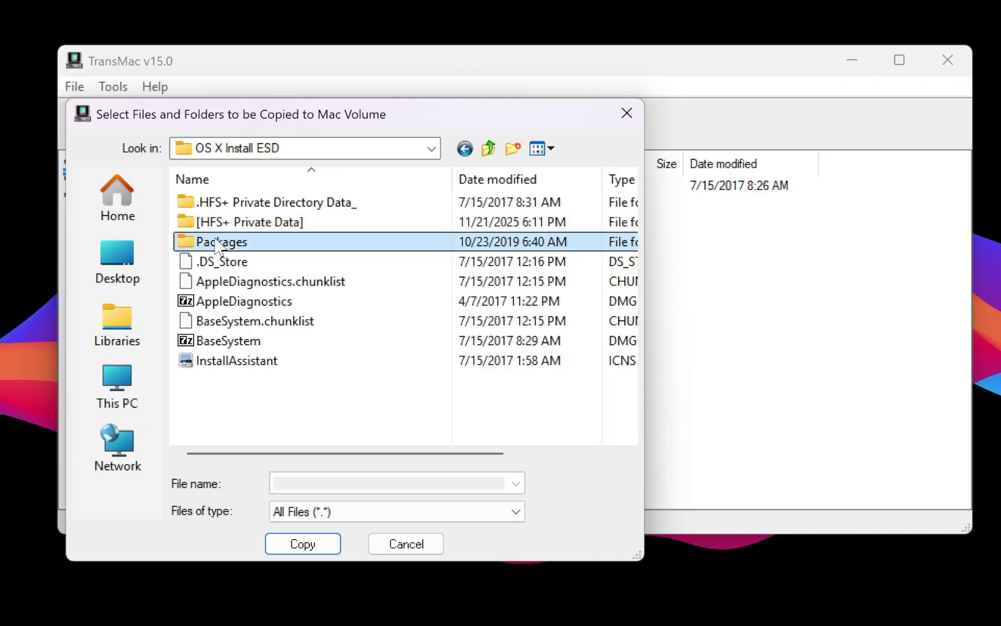
click(303, 544)
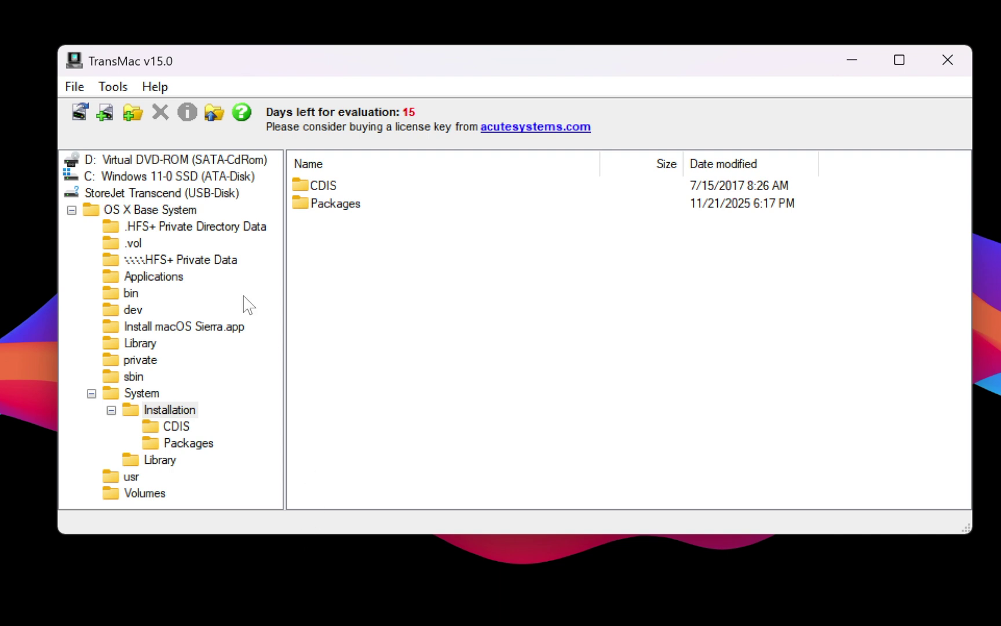
Copy BaseSystem.chunklist, BaseSystem.dmg and InstallAssistant.icns from OS X Install ESD to the root of the OS X Base System volume.
double_click(156, 210)
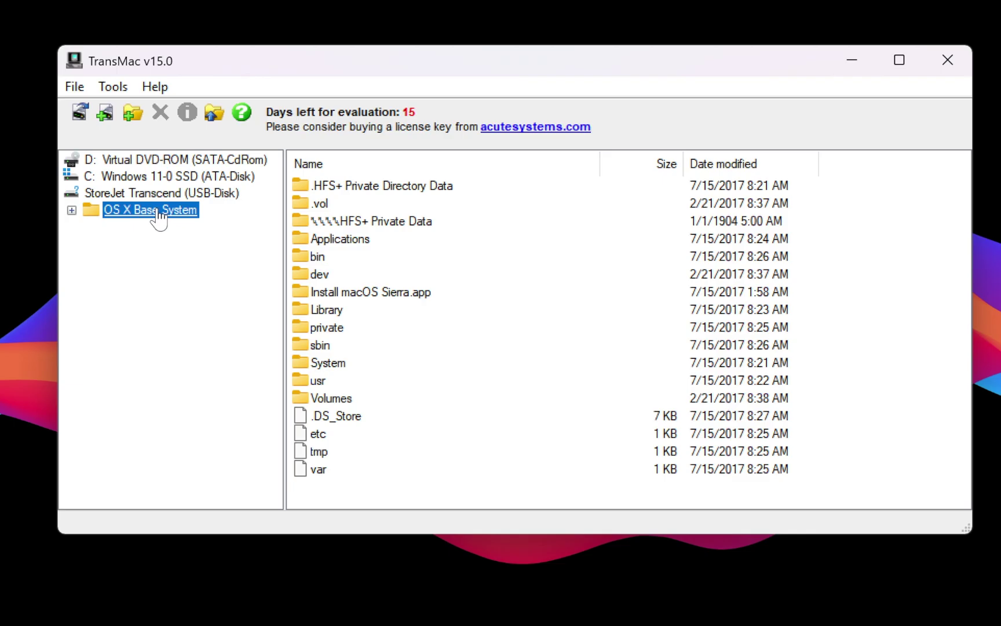
right_click(467, 398)
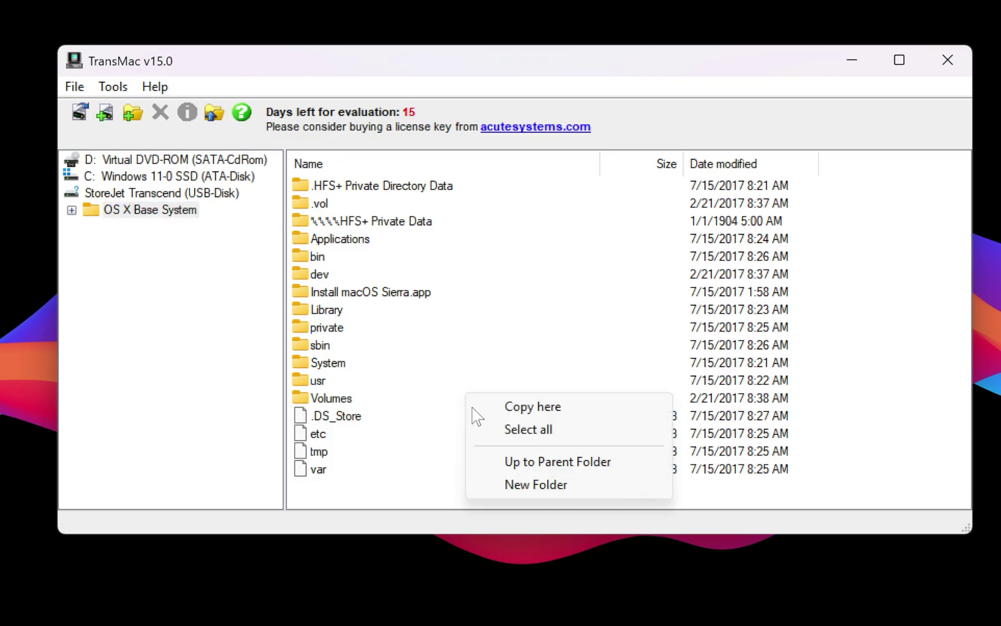
click(502, 407)
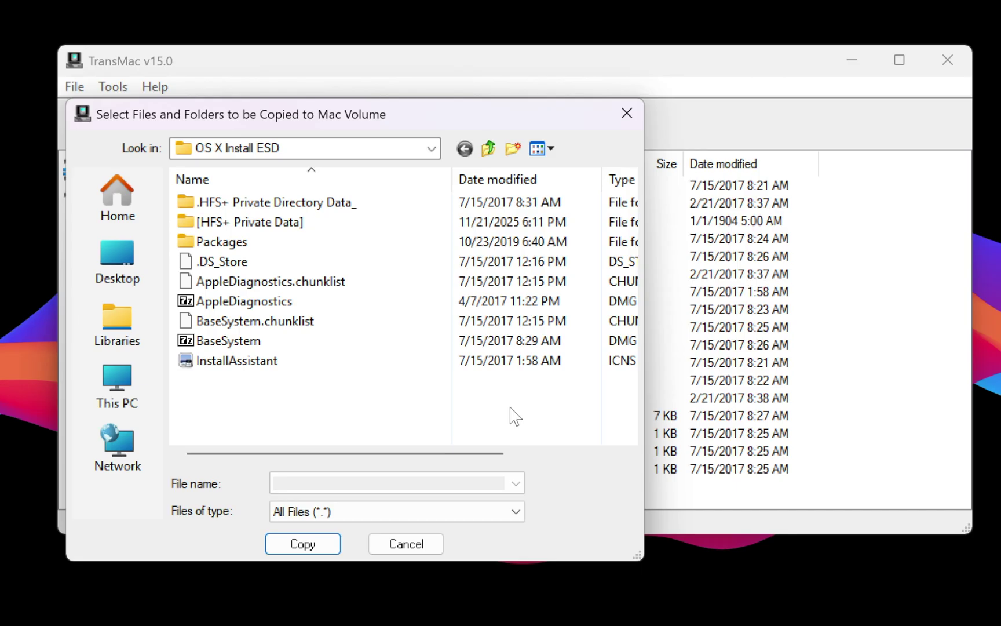
drag(280, 400, 207, 327)
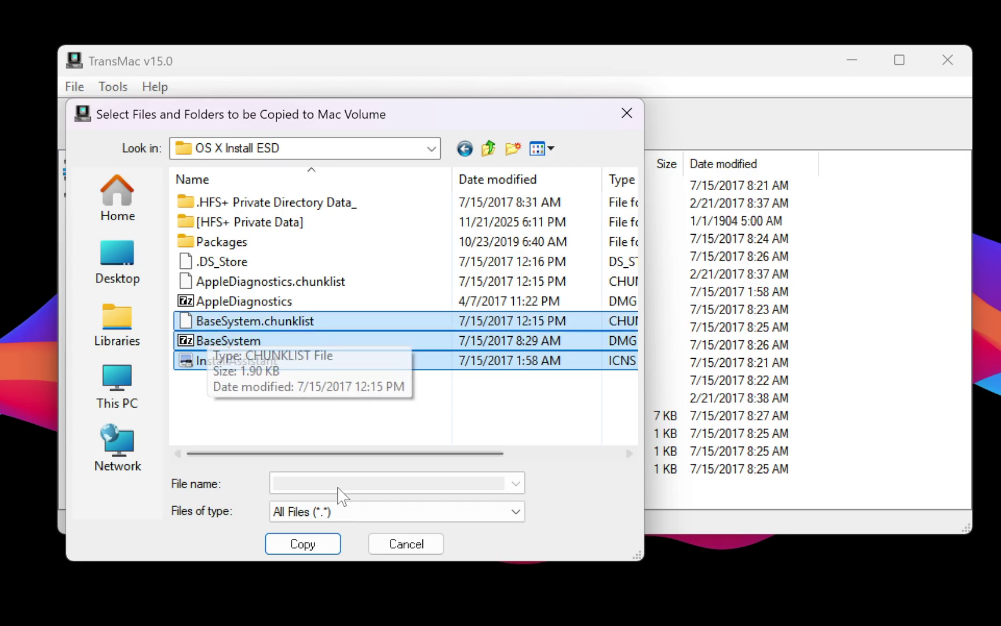
click(306, 535)
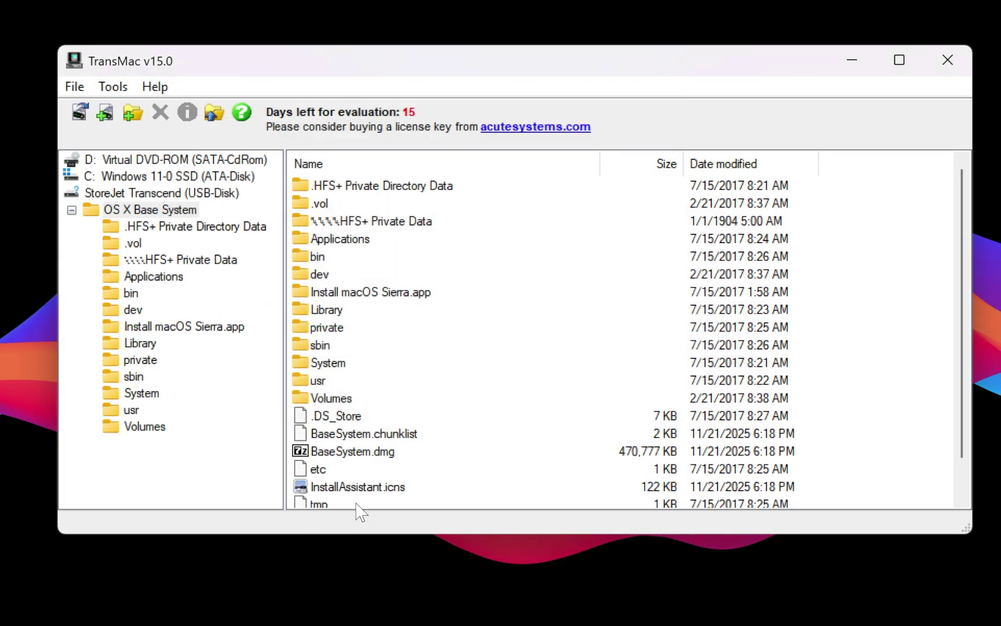
Rename InstallAssistant.icns in the OS X Base System volume's root to .VolumeIcon.icns and close TransMac.
click(351, 486)
key(F2)
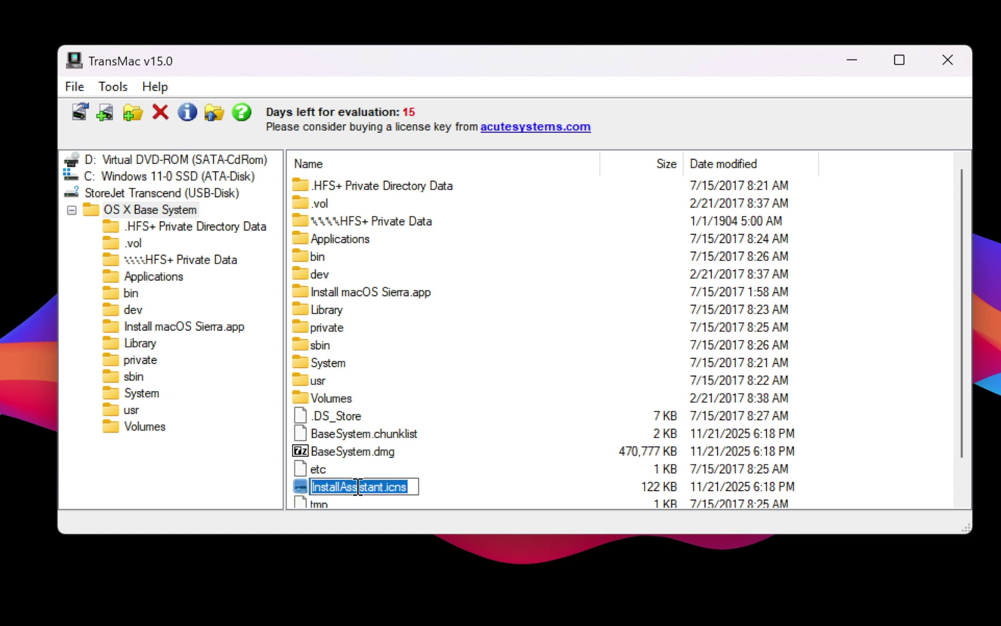
click(383, 488)
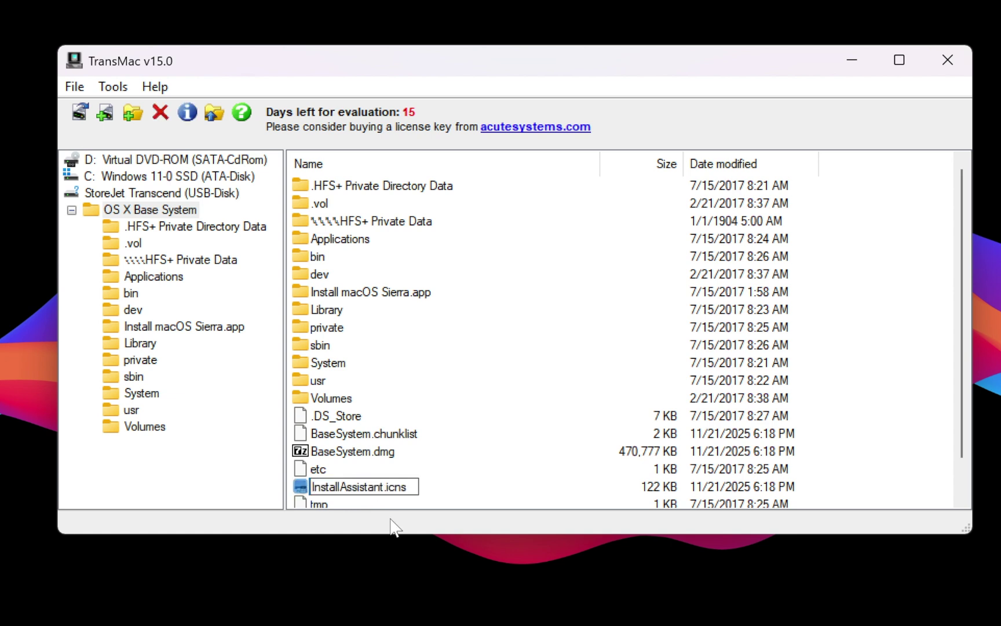
key(BackSpace)
key(BackSpace)
key(BackSpace)
key(BackSpace)
key(BackSpace)
key(BackSpace)
key(BackSpace)
key(BackSpace)
key(BackSpace)
key(BackSpace)
key(BackSpace)
key(BackSpace)
key(BackSpace)
key(BackSpace)
key(BackSpace)
key(BackSpace)
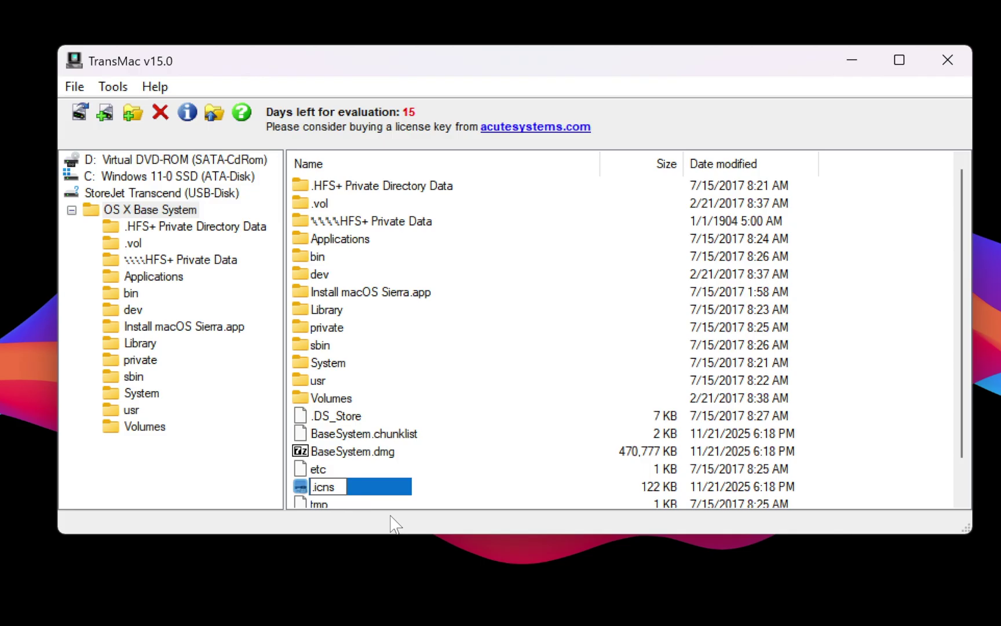
text(.VolumeIcon)
key(Return)
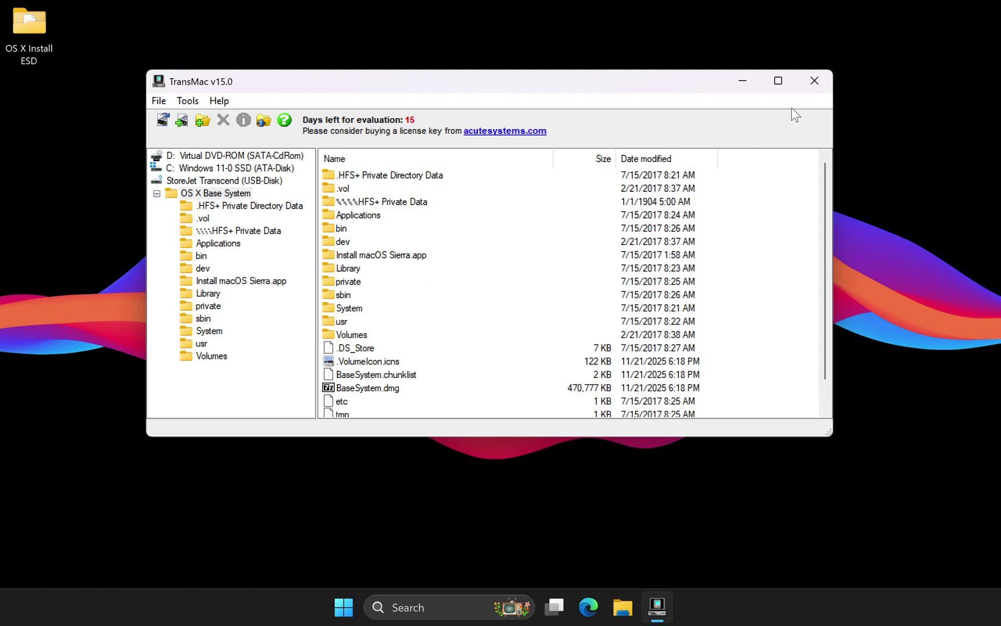
click(814, 81)
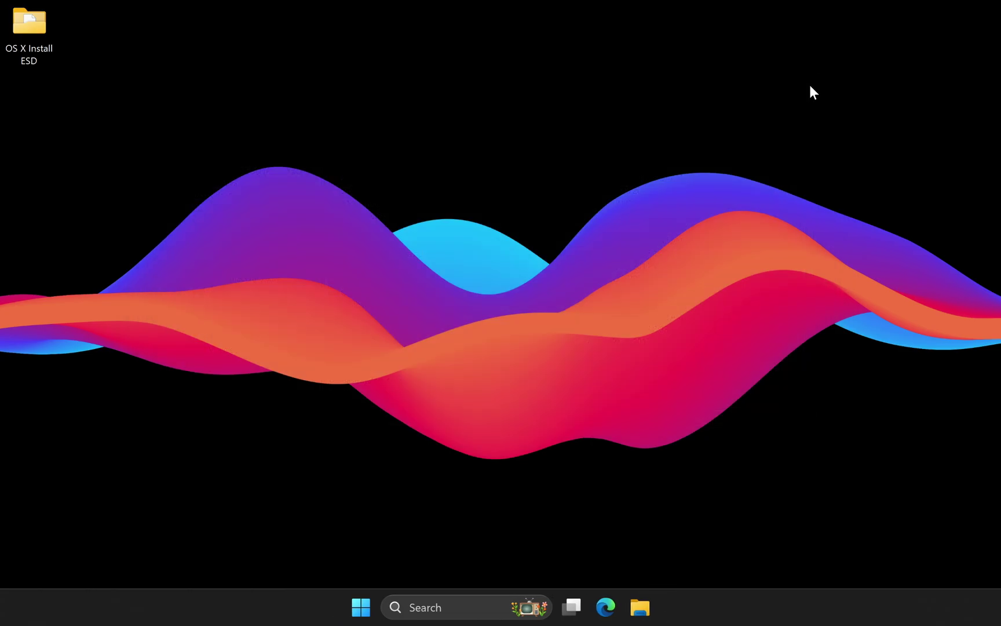